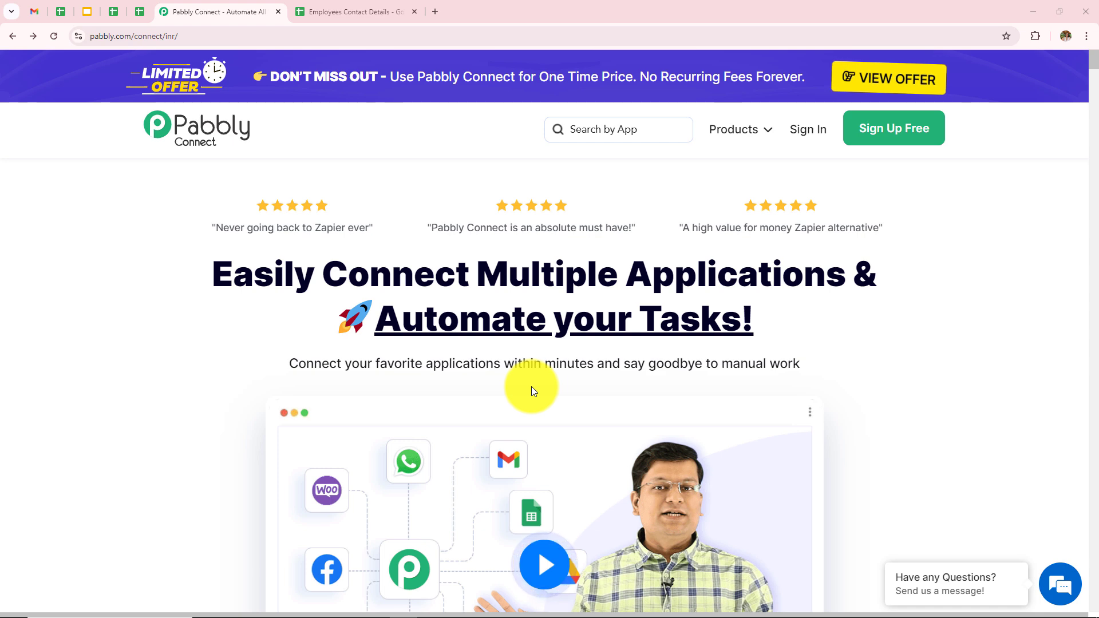
Sign in to Pabbly from the Pabbly Connect website and open the Pabbly Connect application
{"action": "left_click", "coordinate": [216, 35]}
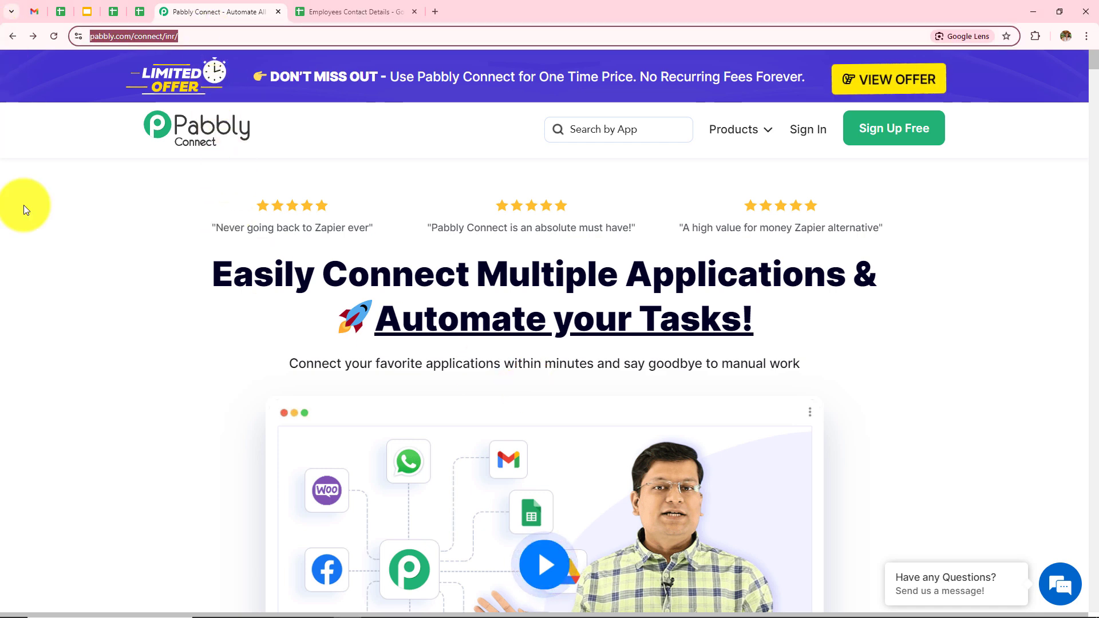
{"action": "left_click", "coordinate": [62, 335]}
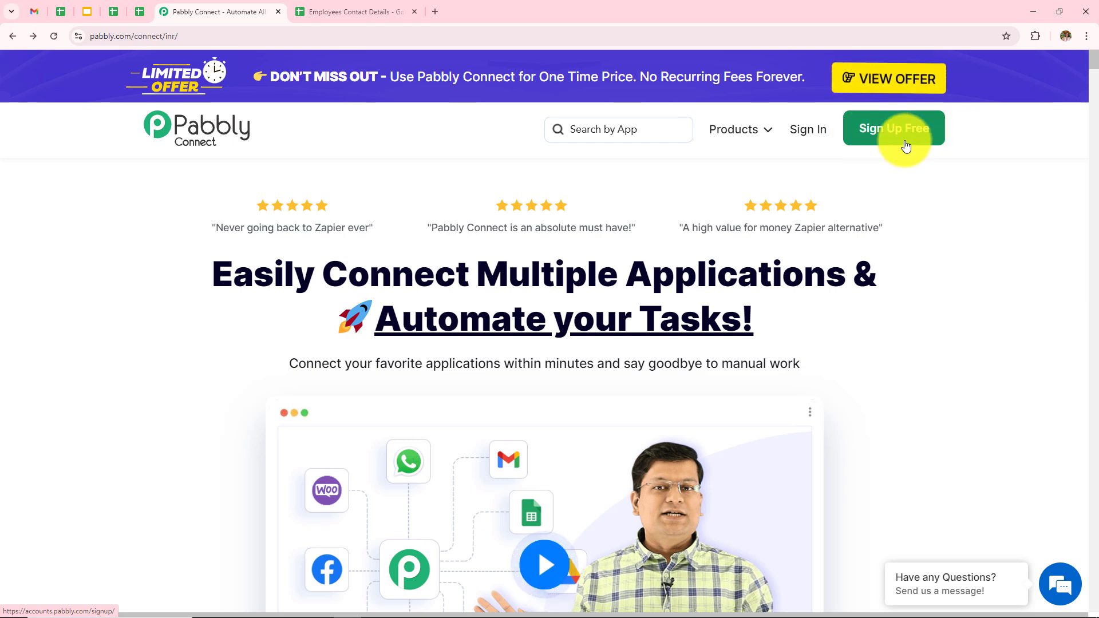
{"action": "left_click", "coordinate": [814, 143]}
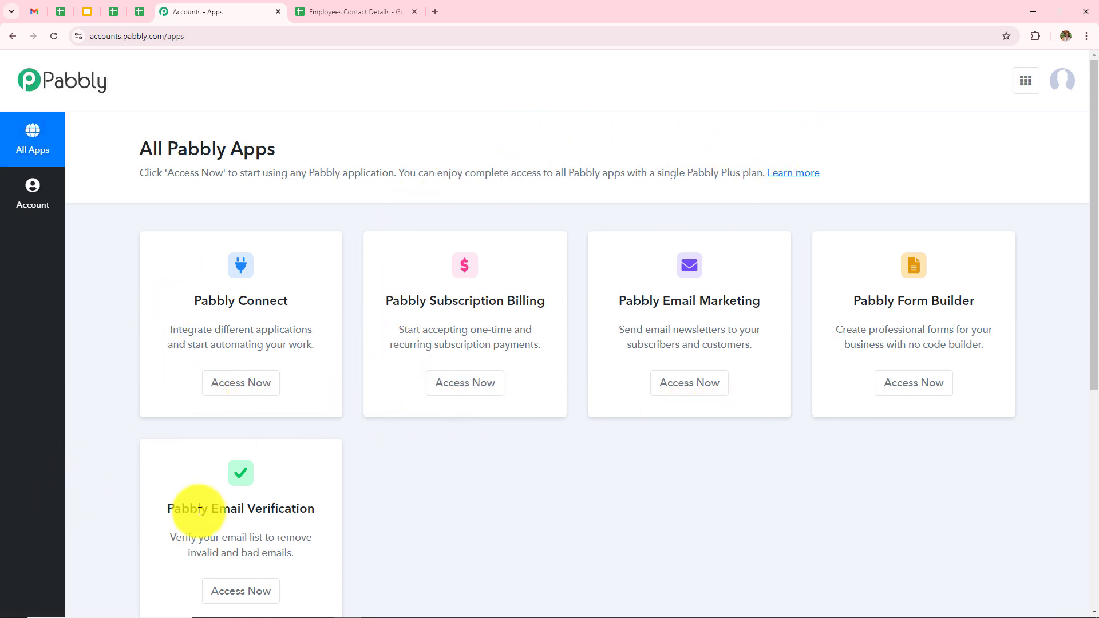
{"action": "scroll", "coordinate": [401, 458], "scroll_direction": "down", "scroll_amount": 3}
{"action": "scroll", "coordinate": [401, 455], "scroll_direction": "up", "scroll_amount": 3}
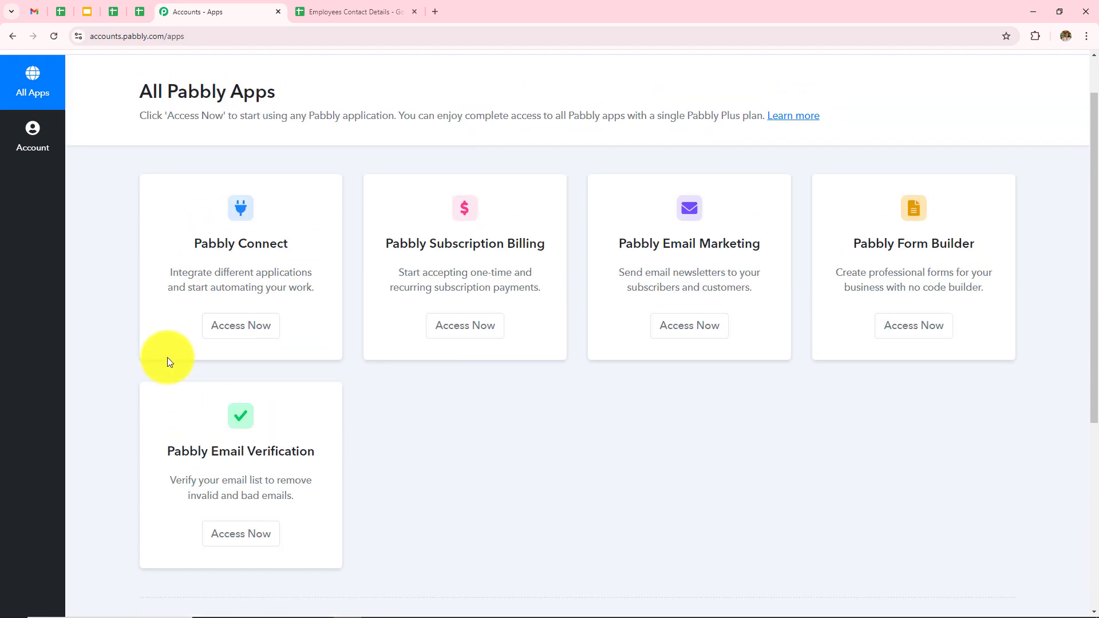
{"action": "left_click", "coordinate": [233, 335]}
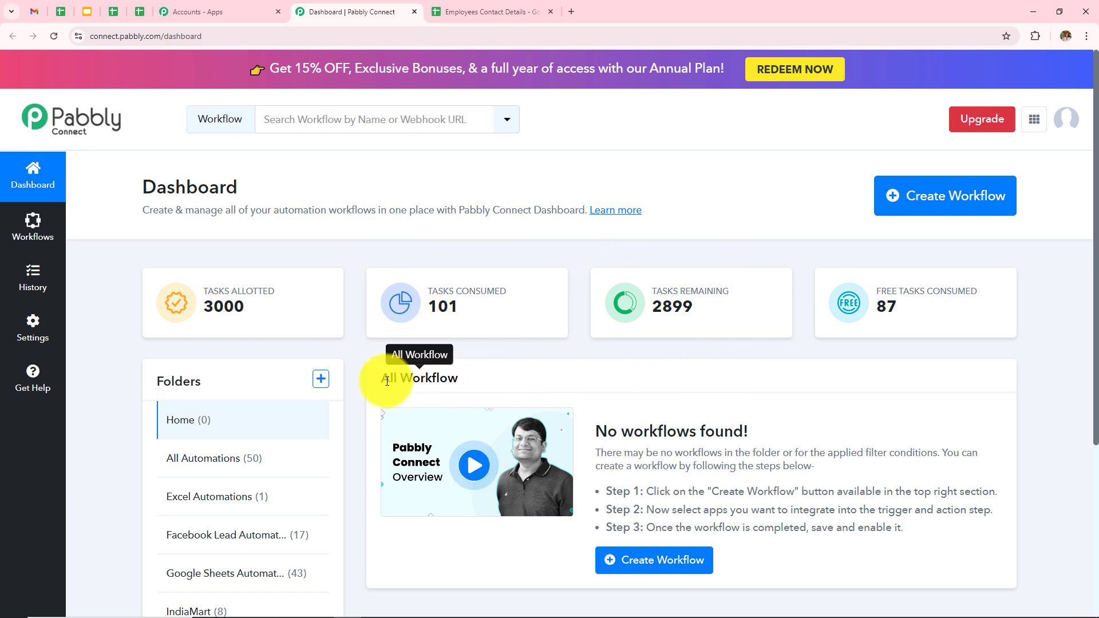
Review the dashboard's All Workflow and Folders sections, including the name and parent folder options for creating a folder
{"action": "left_click_drag", "start_coordinate": [377, 379], "coordinate": [468, 383]}
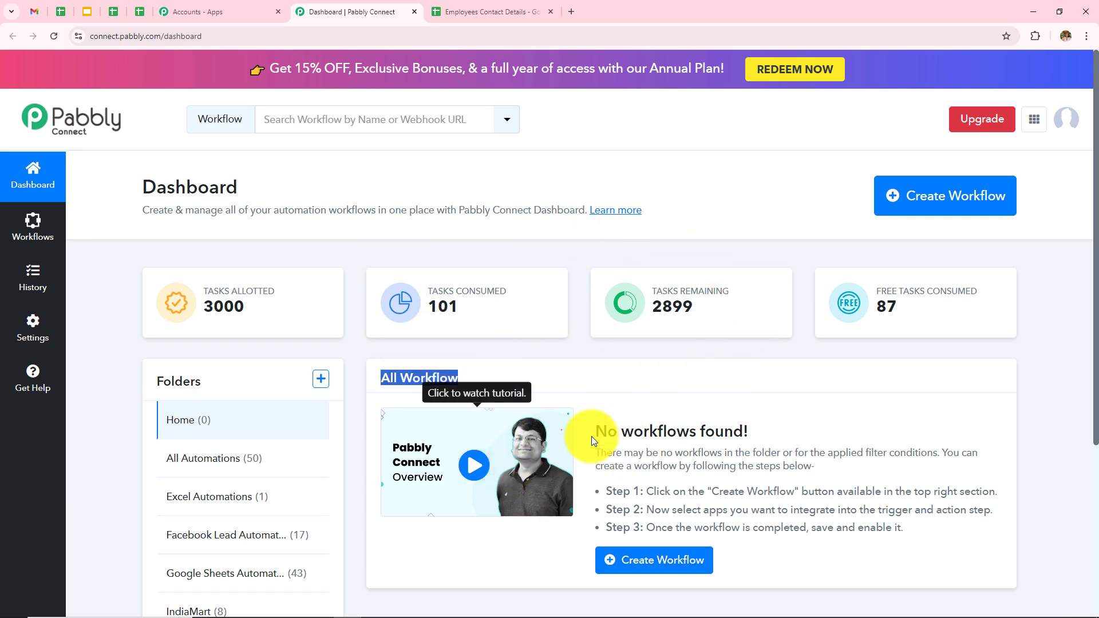
{"action": "left_click", "coordinate": [342, 356]}
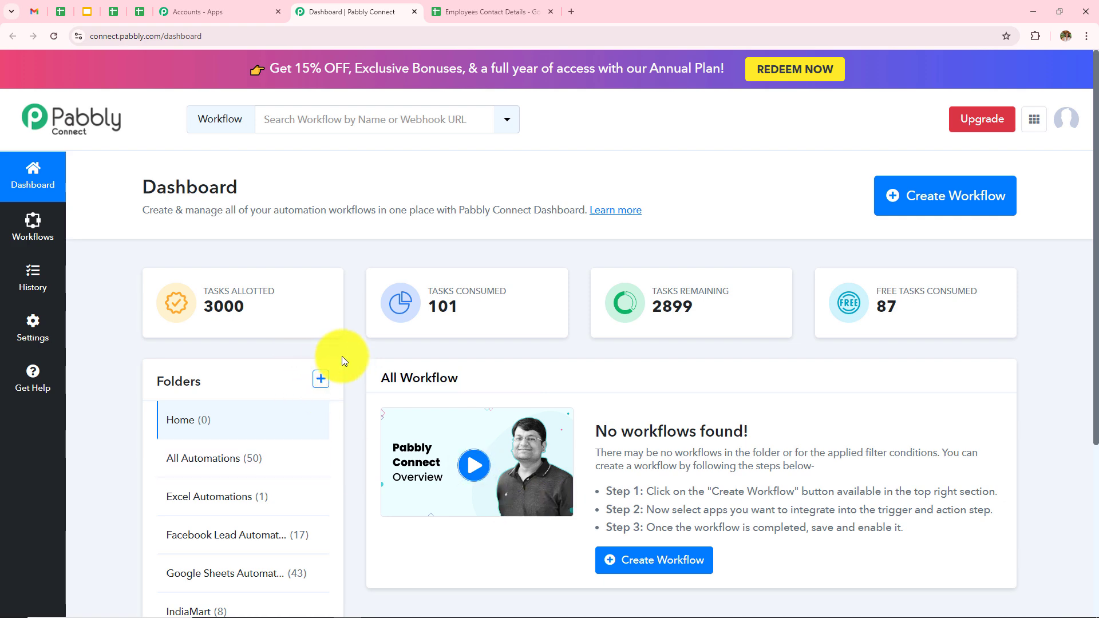
{"action": "scroll", "coordinate": [342, 358], "scroll_direction": "down", "scroll_amount": 3}
{"action": "left_click_drag", "start_coordinate": [153, 212], "coordinate": [222, 214]}
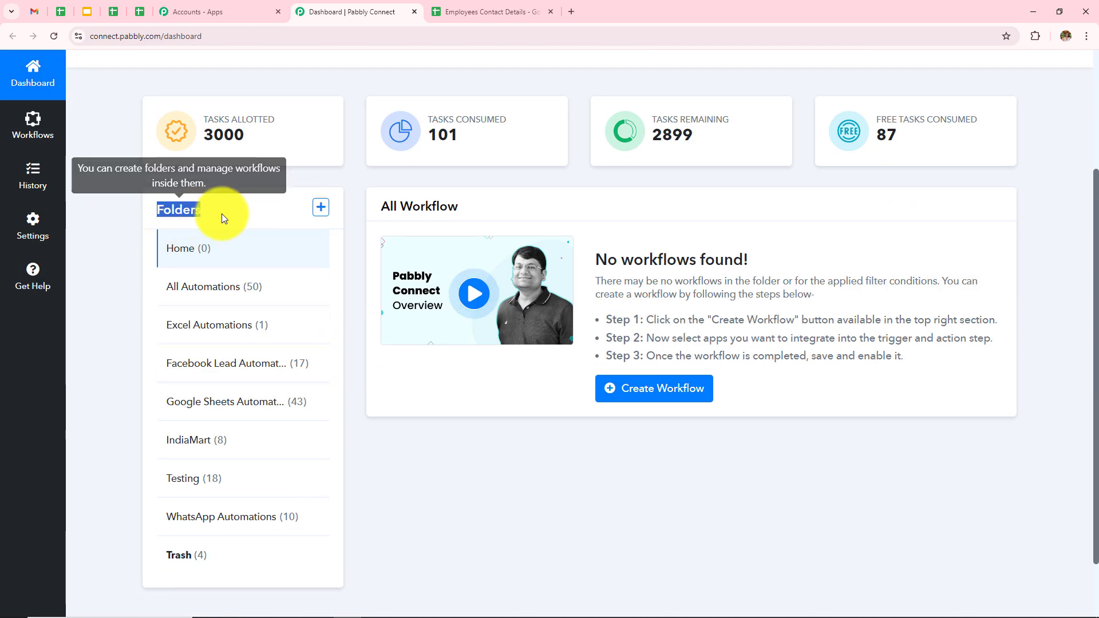
{"action": "left_click", "coordinate": [352, 302]}
{"action": "scroll", "coordinate": [352, 301], "scroll_direction": "up", "scroll_amount": 3}
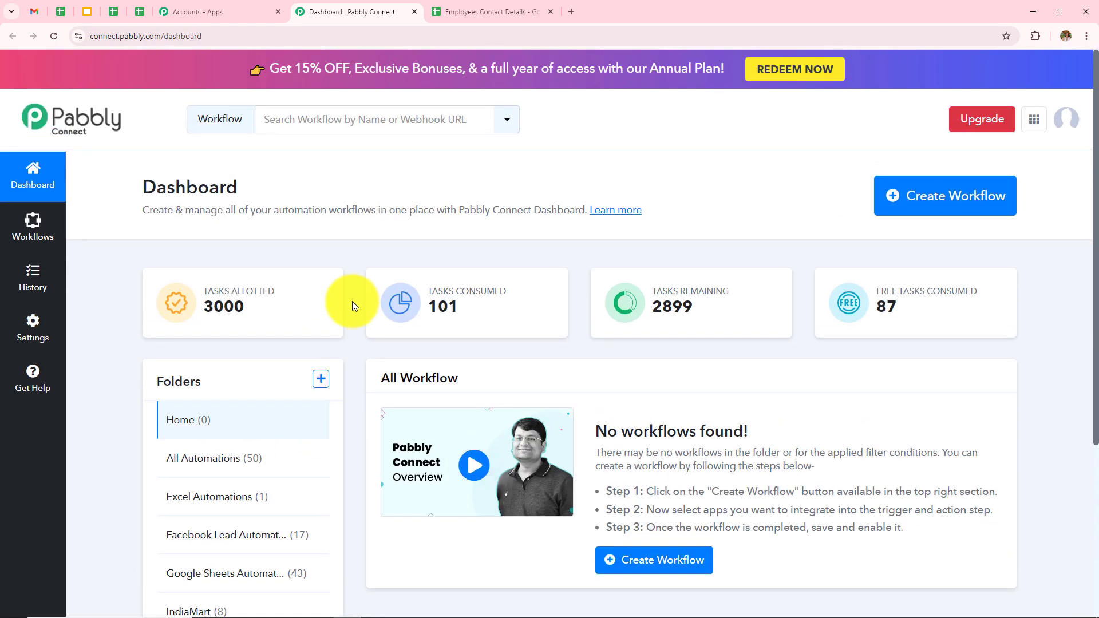
{"action": "left_click", "coordinate": [320, 378]}
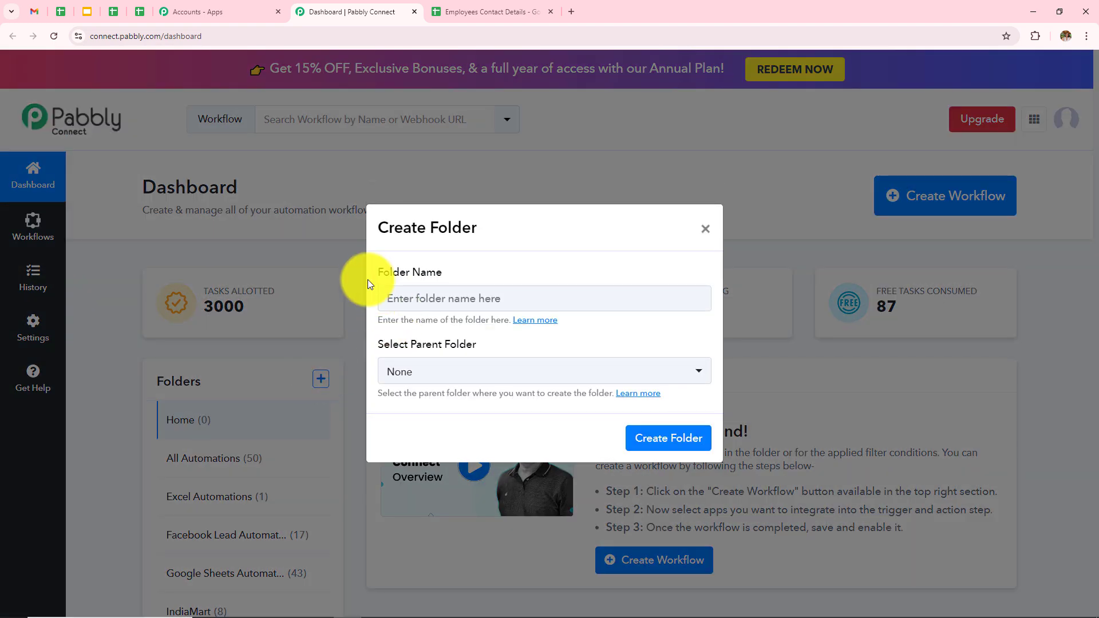
{"action": "triple_click", "coordinate": [451, 275]}
{"action": "left_click_drag", "start_coordinate": [383, 346], "coordinate": [488, 345]}
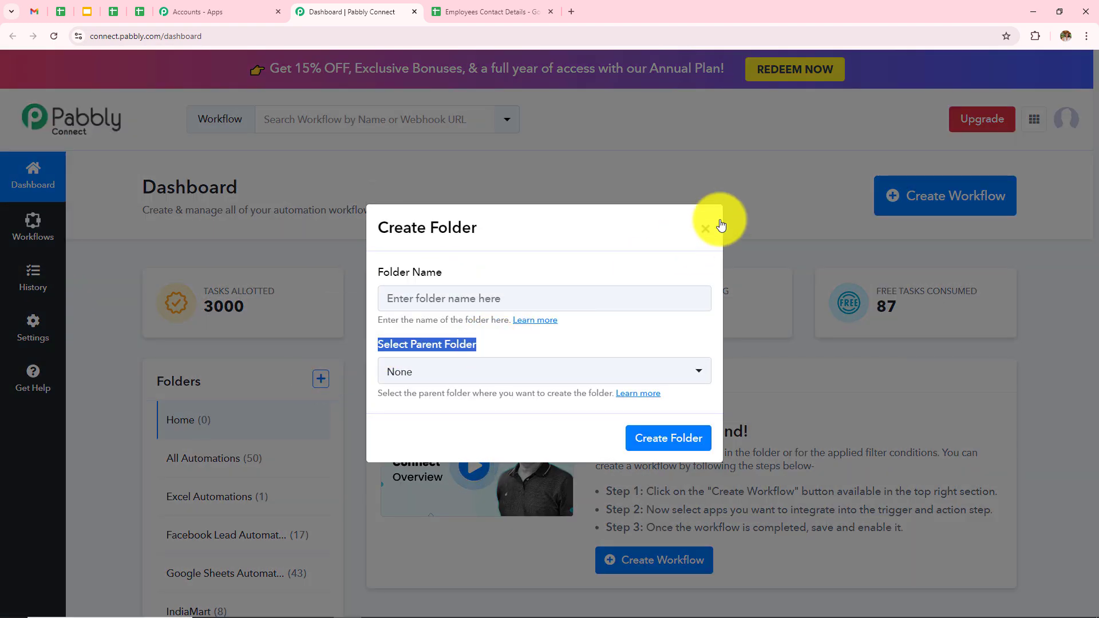
{"action": "left_click", "coordinate": [706, 229]}
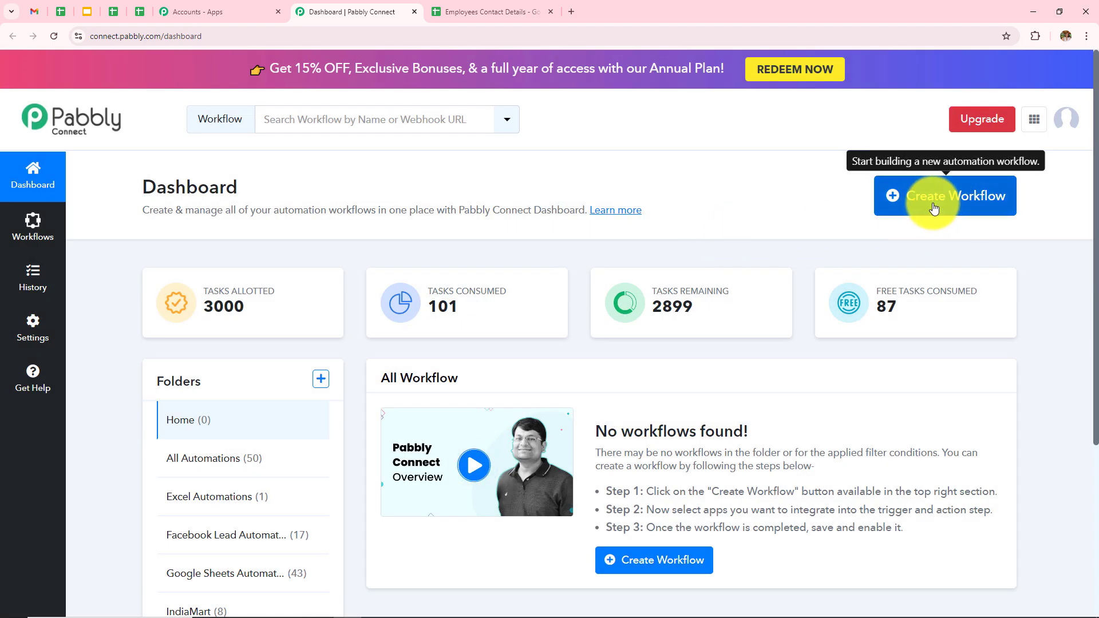
Create a workflow named "How to Send Invitations via Email Automatically" in the All Automations folder
{"action": "left_click", "coordinate": [977, 205]}
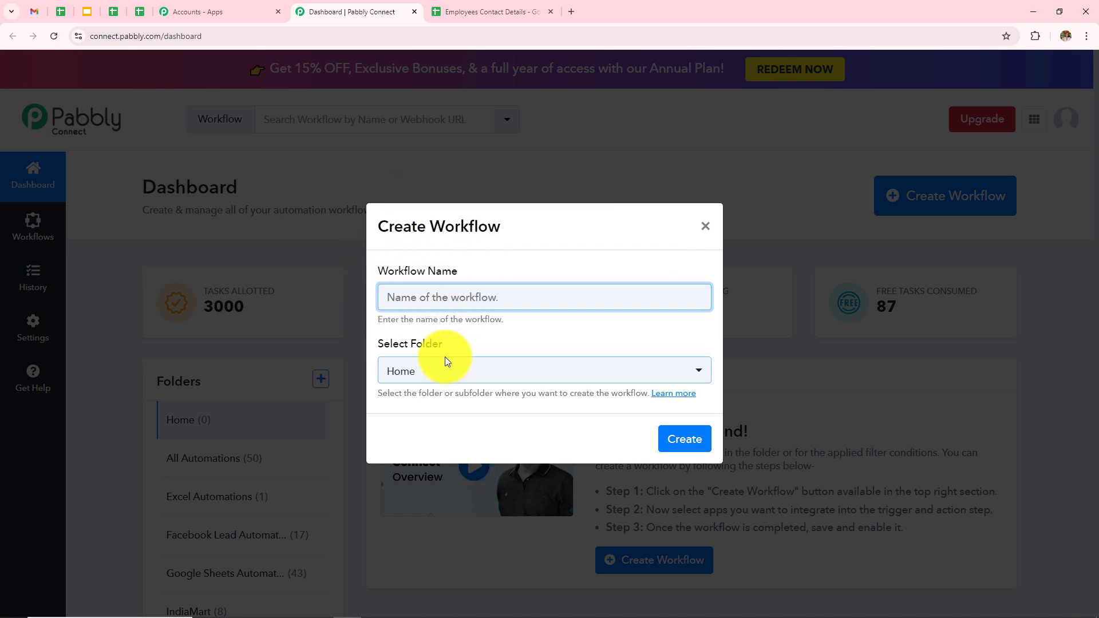
{"action": "left_click", "coordinate": [483, 382]}
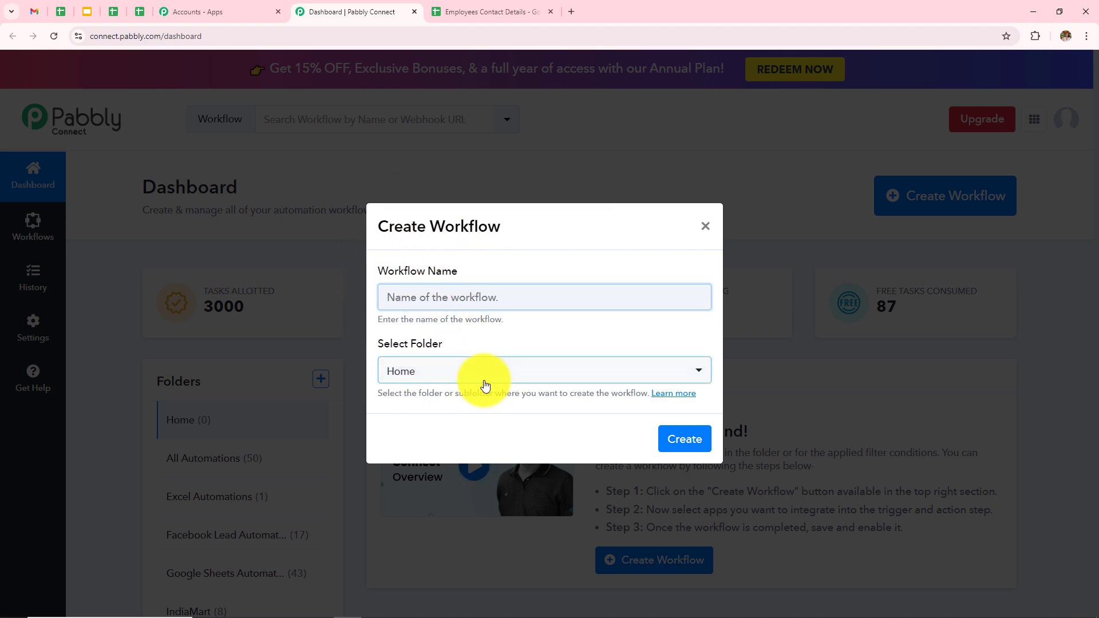
{"action": "left_click", "coordinate": [484, 382]}
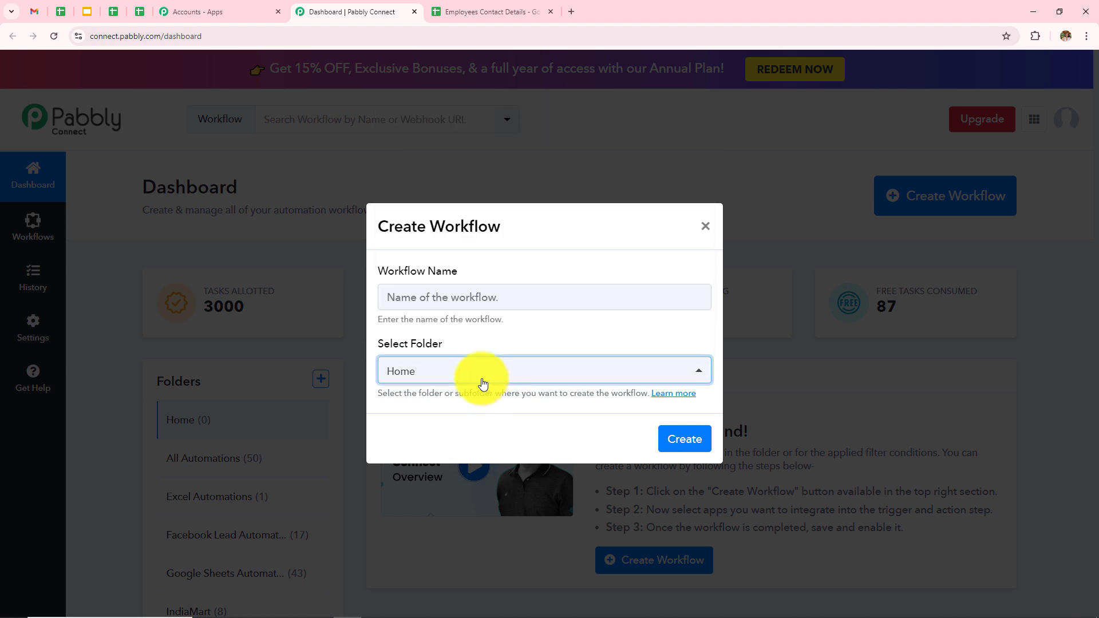
{"action": "left_click", "coordinate": [482, 298]}
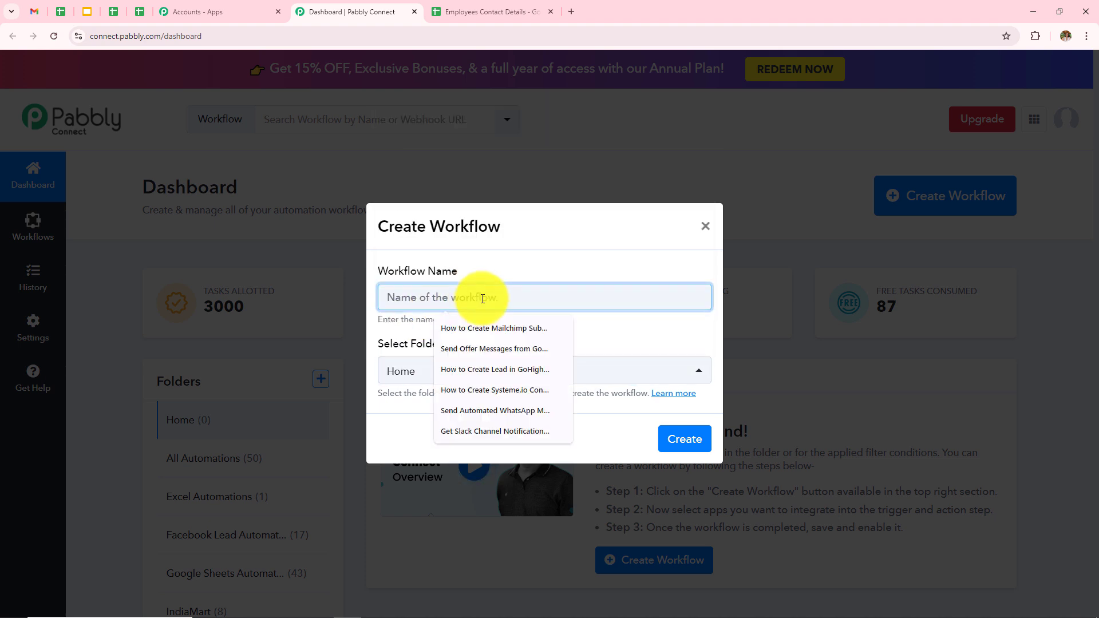
{"action": "type", "text": "How to Send Invitations via Email Automatically"}
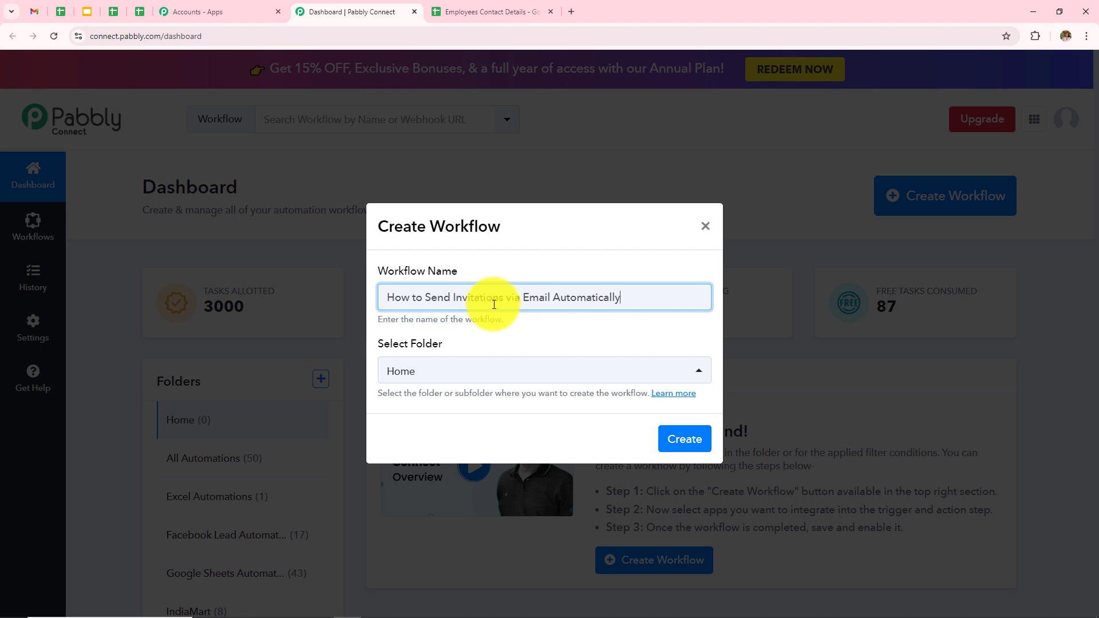
{"action": "left_click", "coordinate": [519, 375]}
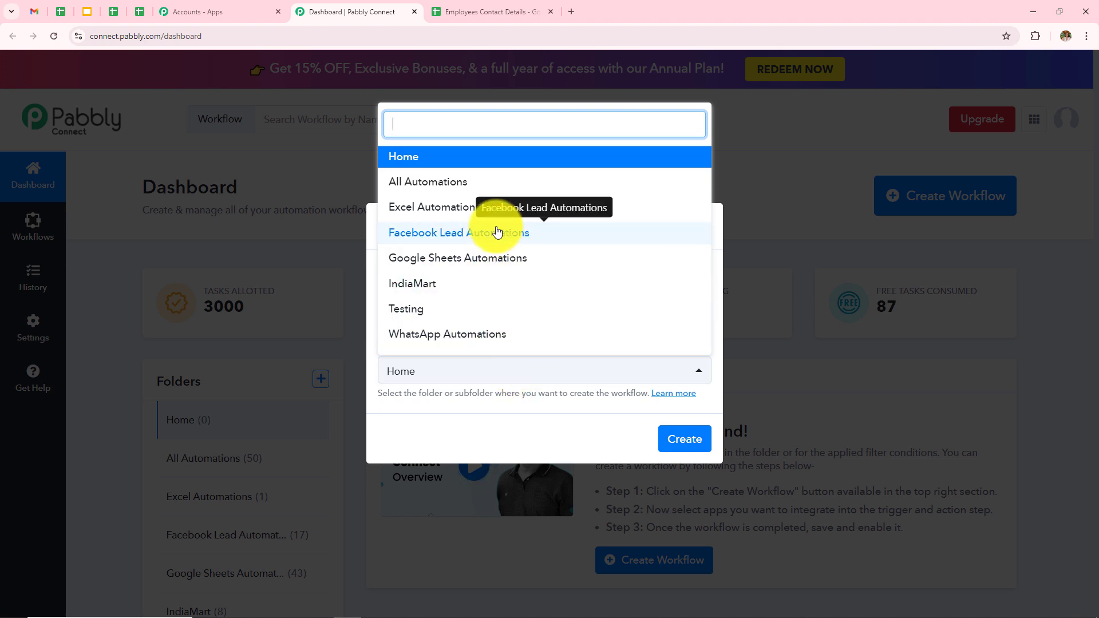
{"action": "left_click", "coordinate": [453, 182]}
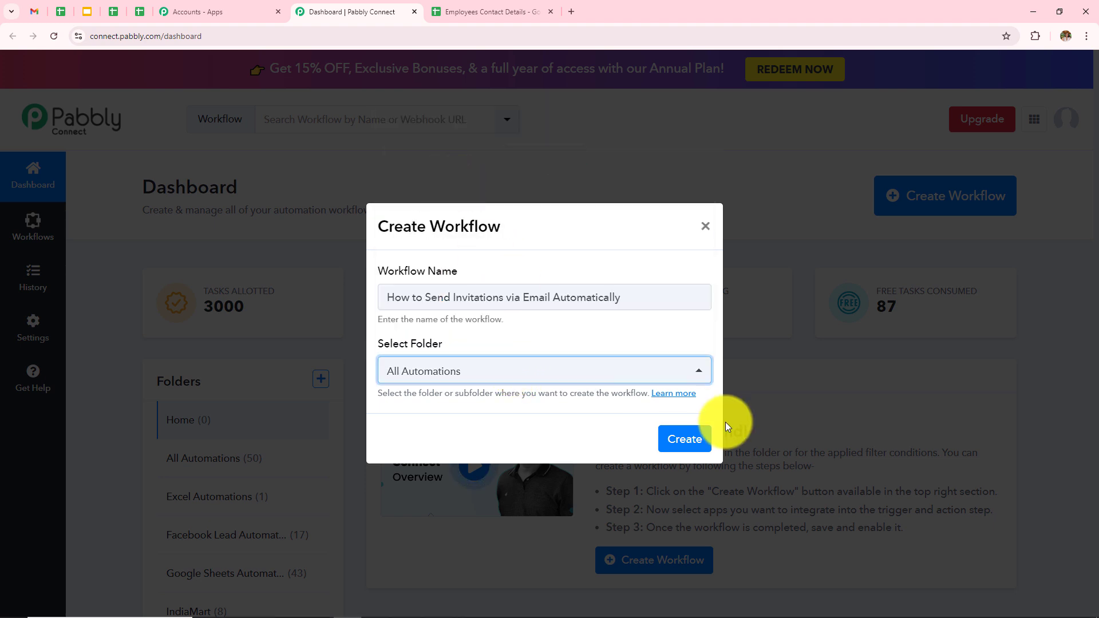
{"action": "left_click", "coordinate": [681, 451]}
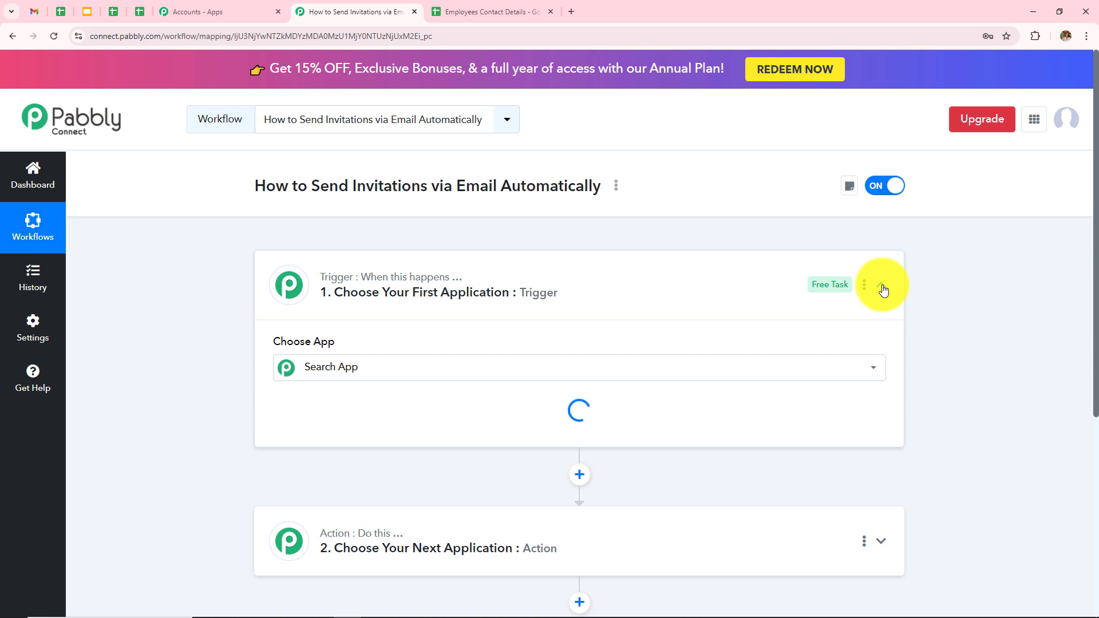
Set the workflow's trigger application to Google Sheets with the trigger event New or Updated Spreadsheet Row
{"action": "left_click", "coordinate": [882, 288]}
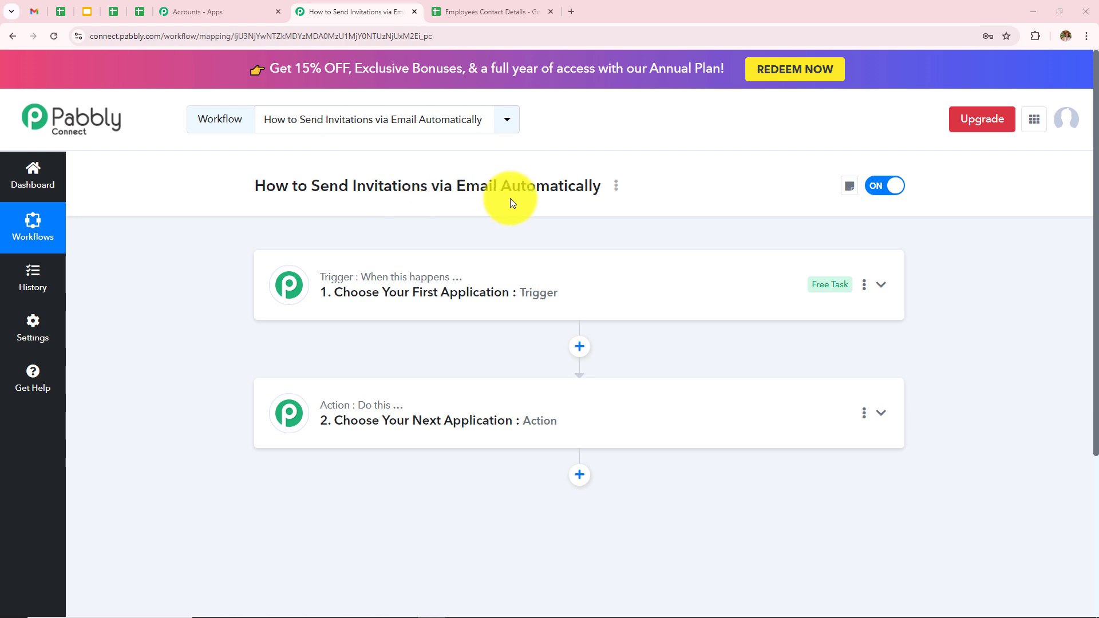
{"action": "left_click", "coordinate": [455, 12]}
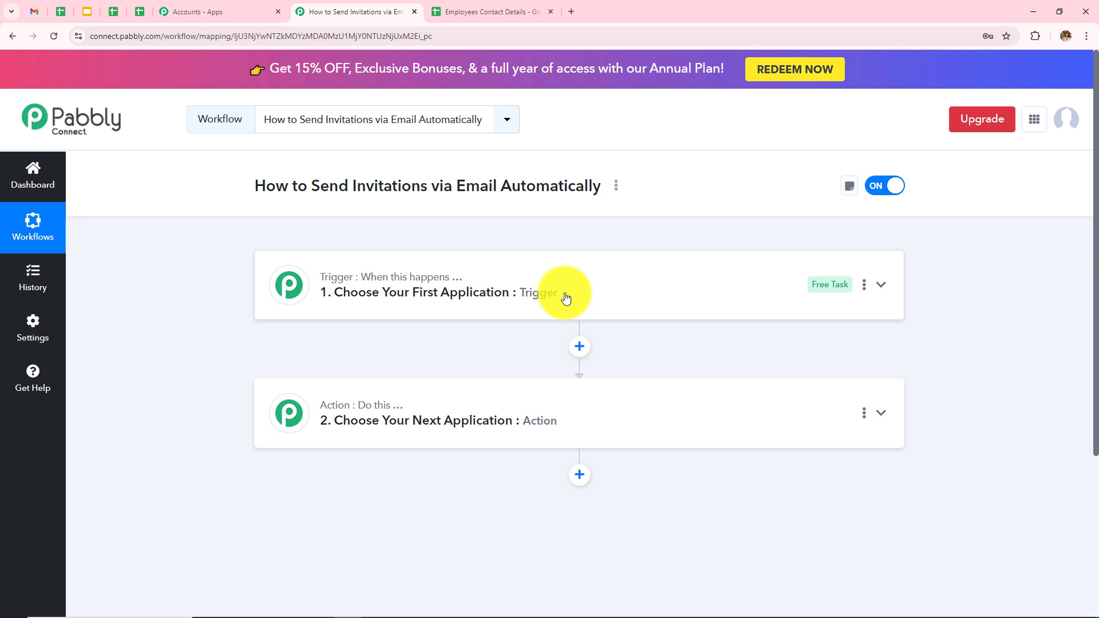
{"action": "left_click", "coordinate": [566, 298]}
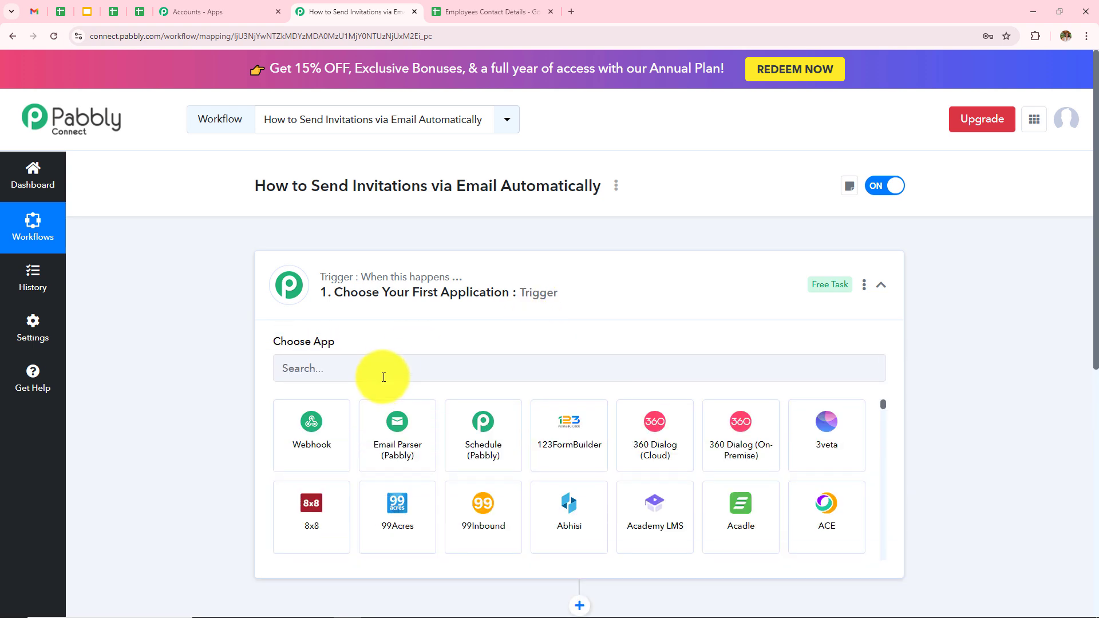
{"action": "left_click", "coordinate": [390, 368]}
{"action": "type", "text": "Goog"}
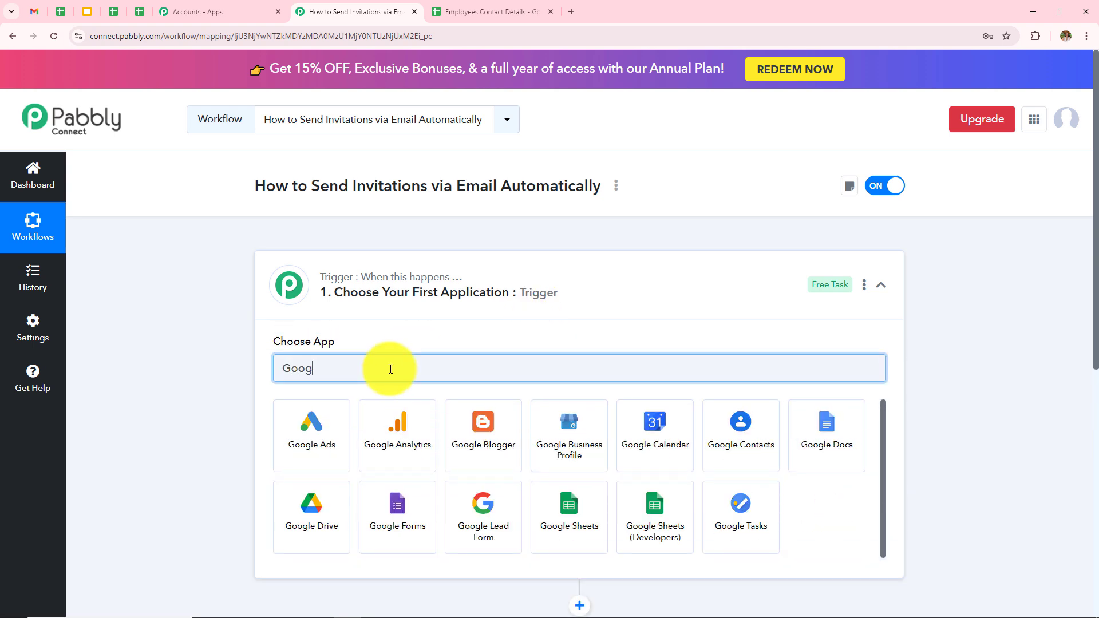
{"action": "left_click", "coordinate": [569, 504]}
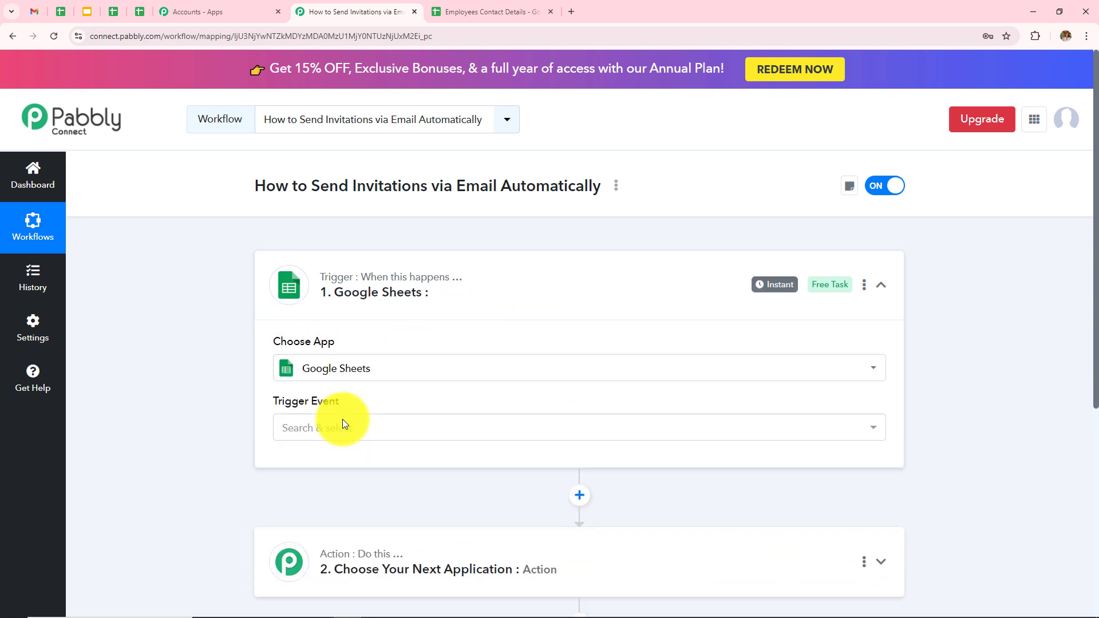
{"action": "left_click", "coordinate": [344, 425]}
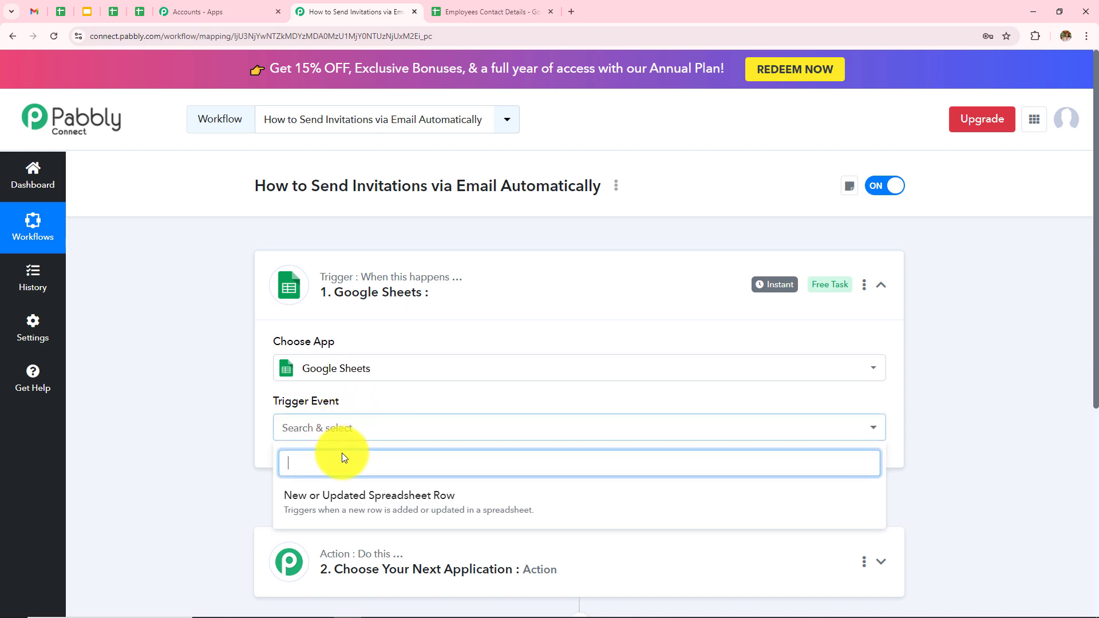
{"action": "left_click", "coordinate": [348, 508]}
Read through the Google Sheets trigger's Webhook URL section and its webhook setup instructions
{"action": "scroll", "coordinate": [537, 396], "scroll_direction": "down", "scroll_amount": 3}
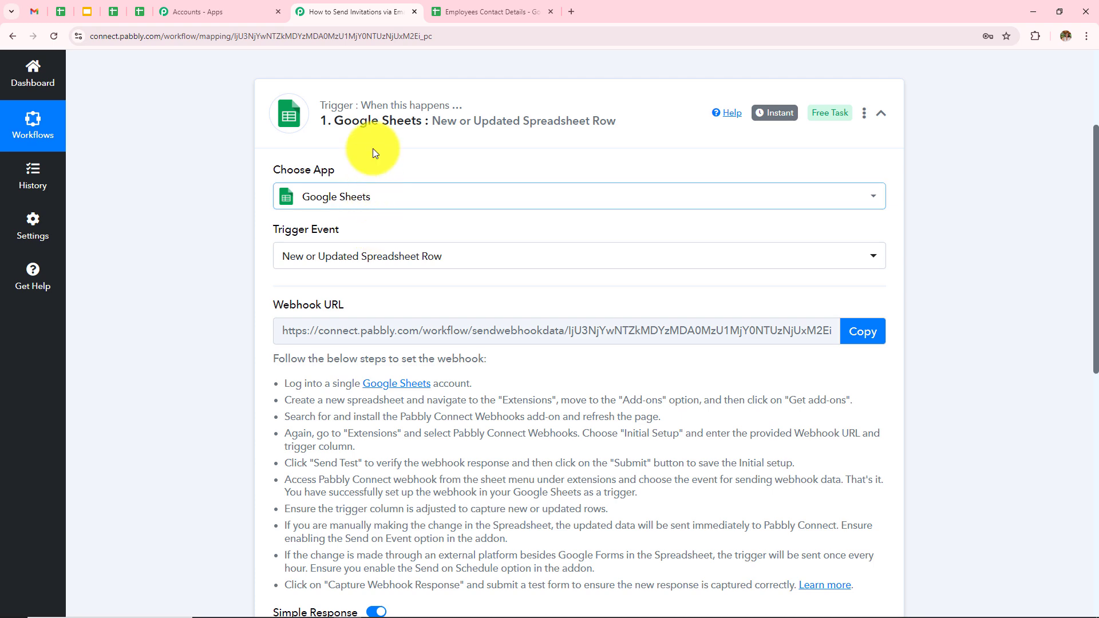
{"action": "scroll", "coordinate": [474, 270], "scroll_direction": "down", "scroll_amount": 2}
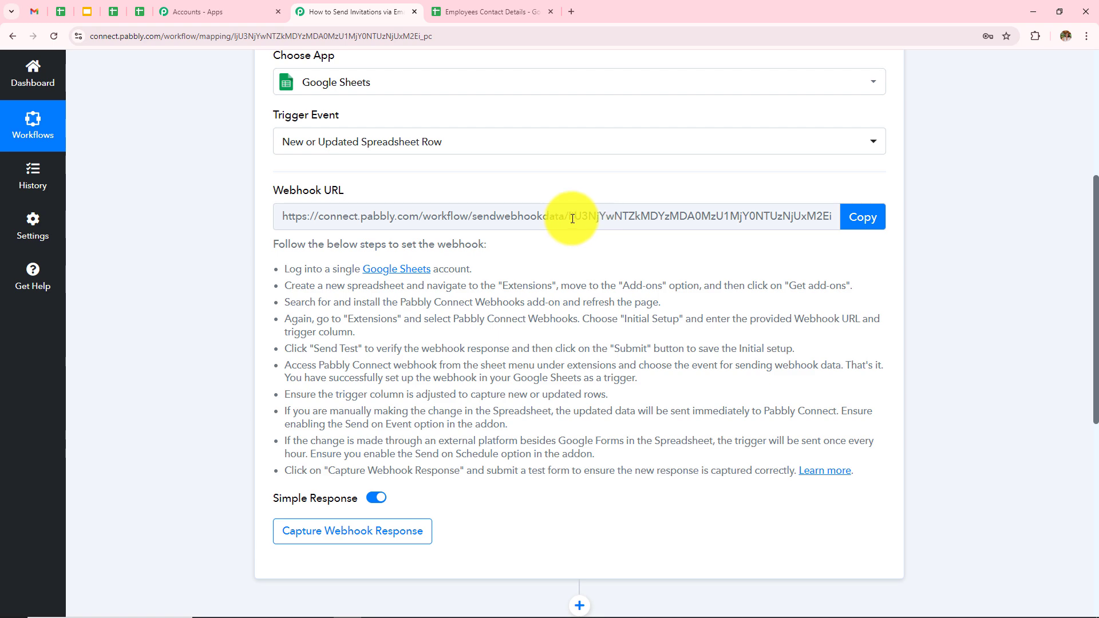
{"action": "left_click", "coordinate": [472, 11]}
{"action": "left_click", "coordinate": [379, 12]}
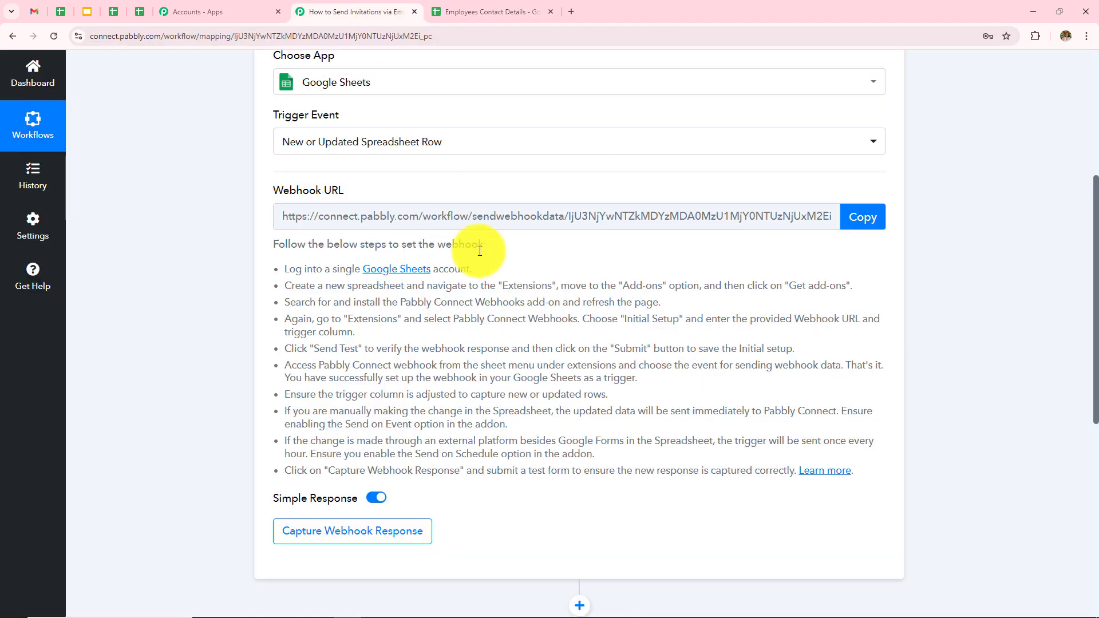
{"action": "left_click_drag", "start_coordinate": [264, 270], "coordinate": [911, 417]}
{"action": "left_click", "coordinate": [980, 382]}
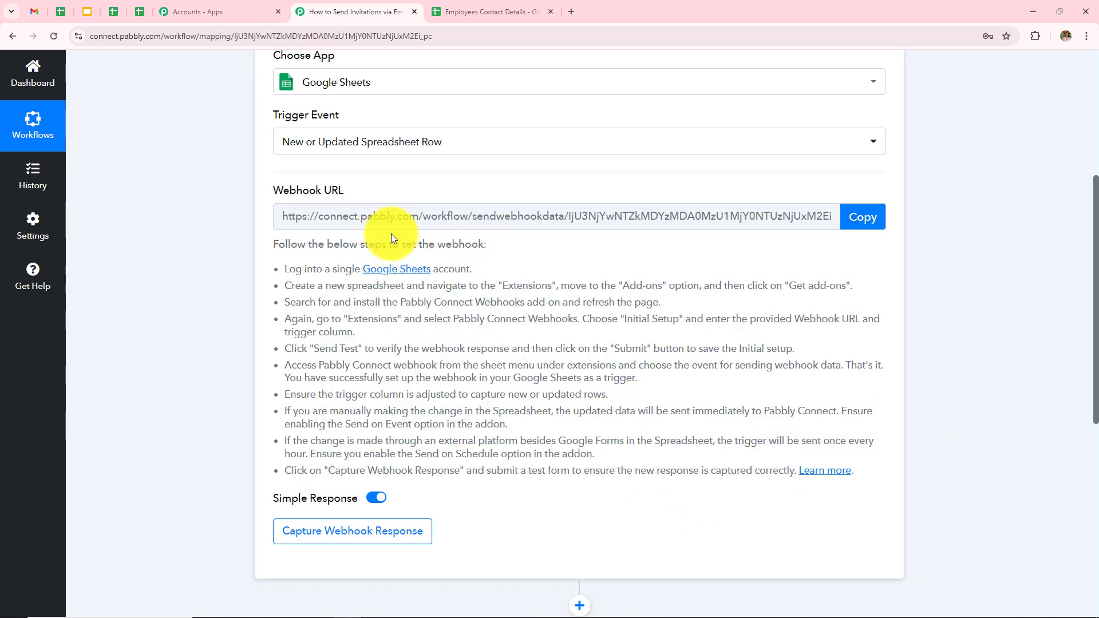
In the Employees Contact Details spreadsheet, search the Google Workspace Marketplace for the Pabbly Connect Webhooks add-on and close the marketplace
{"action": "left_click", "coordinate": [509, 8]}
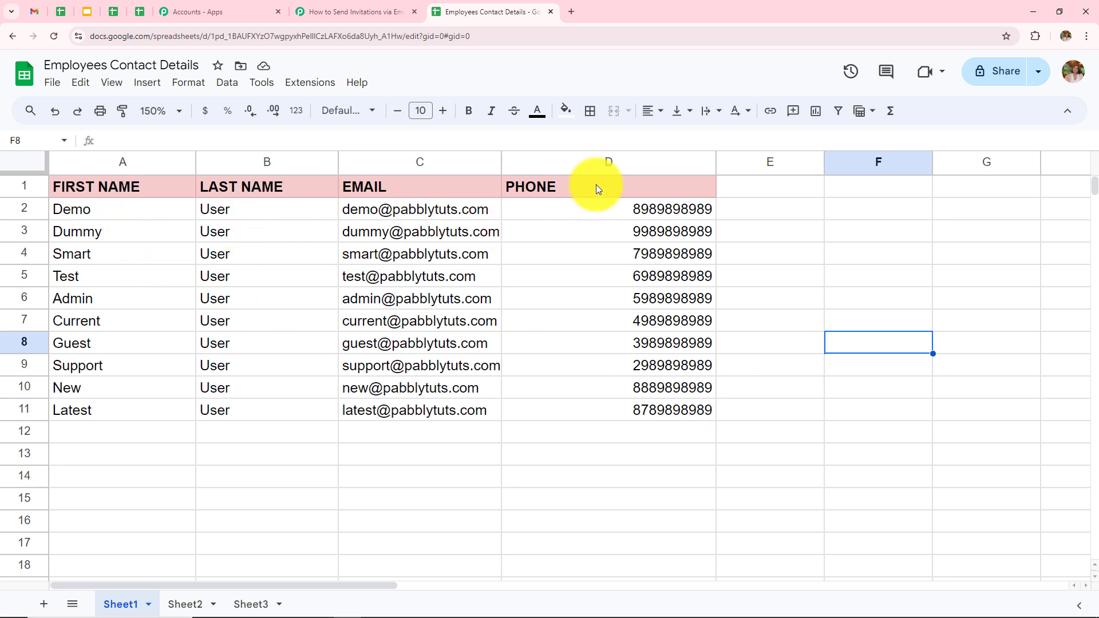
{"action": "left_click", "coordinate": [314, 84]}
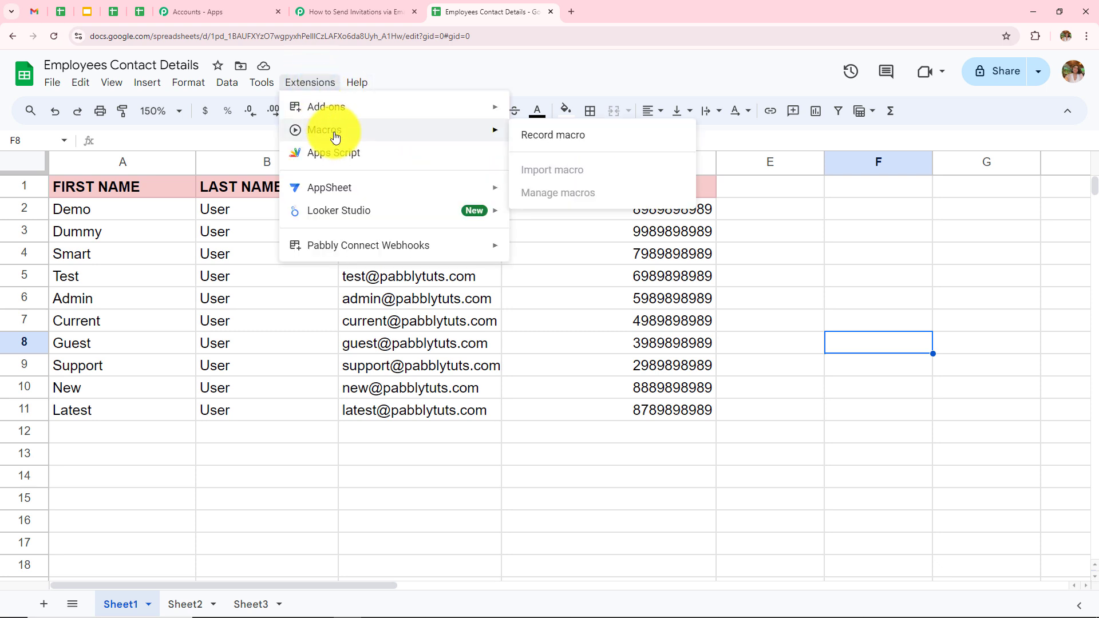
{"action": "mouse_move", "coordinate": [329, 110]}
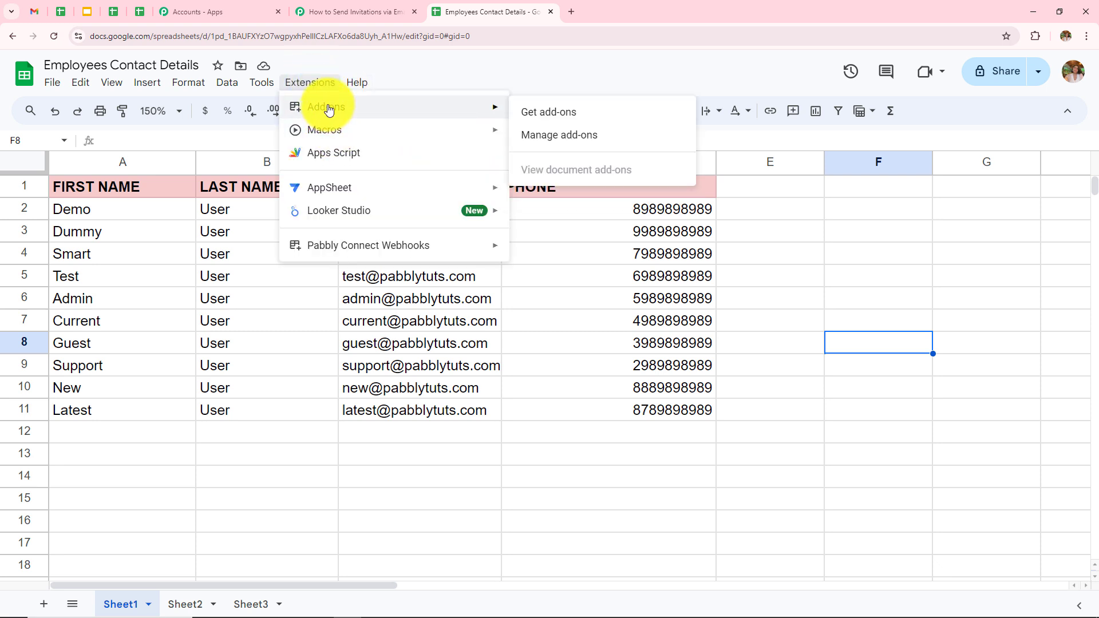
{"action": "left_click", "coordinate": [552, 115]}
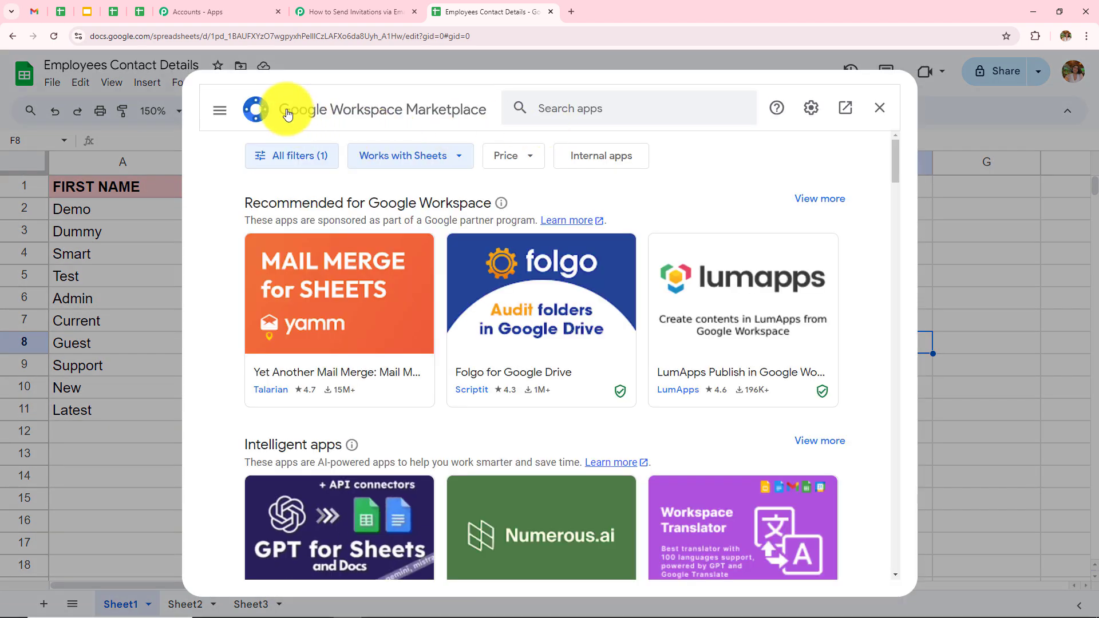
{"action": "left_click", "coordinate": [591, 108]}
{"action": "type", "text": "pabbly"}
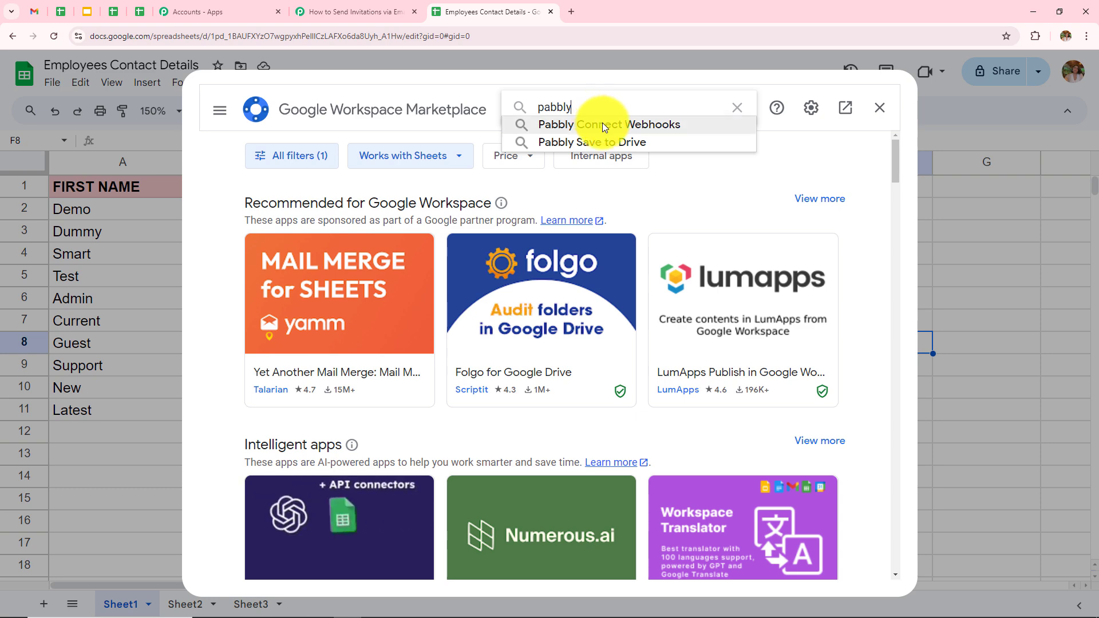
{"action": "left_click", "coordinate": [602, 123]}
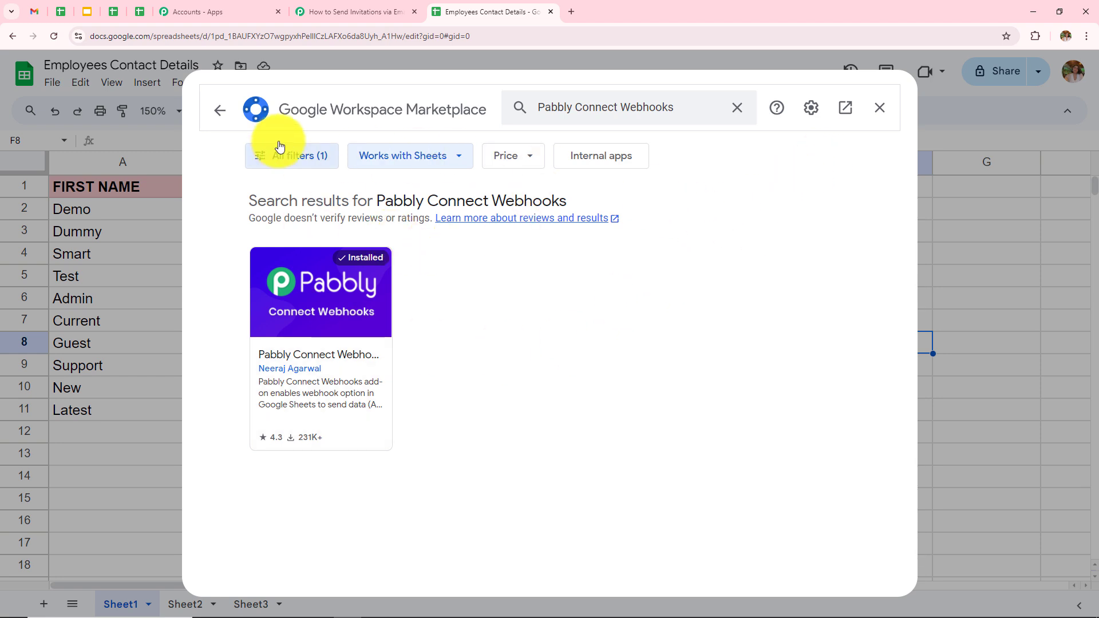
{"action": "left_click", "coordinate": [880, 108]}
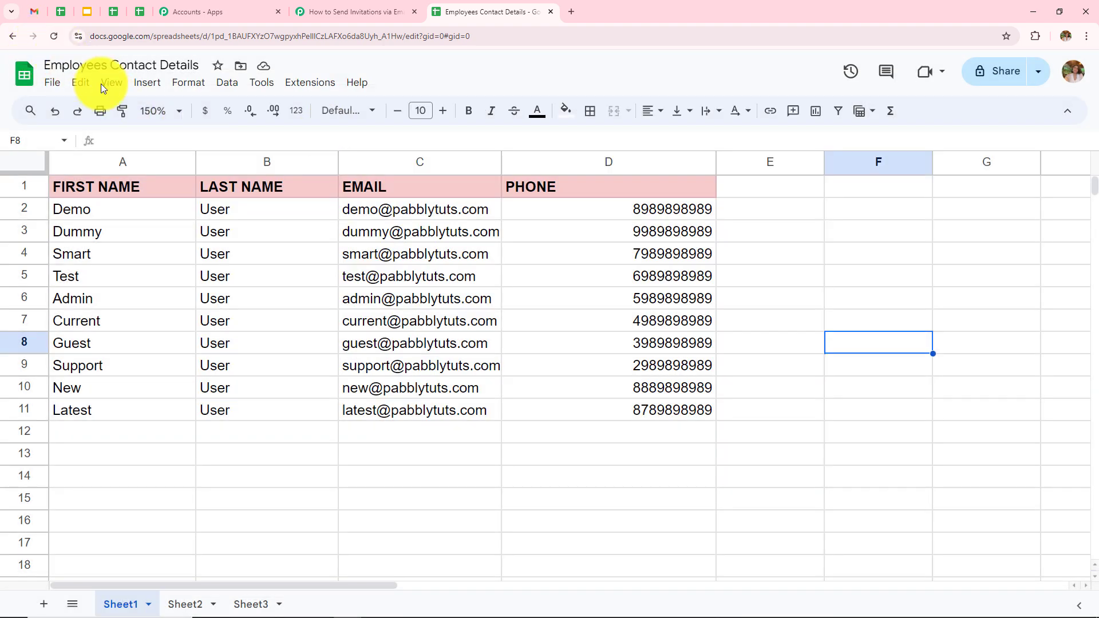
Open the Pabbly Connect Webhooks Initial Setup for Sheet1 and check its Webhook URL and Trigger Column fields
{"action": "left_click", "coordinate": [307, 84]}
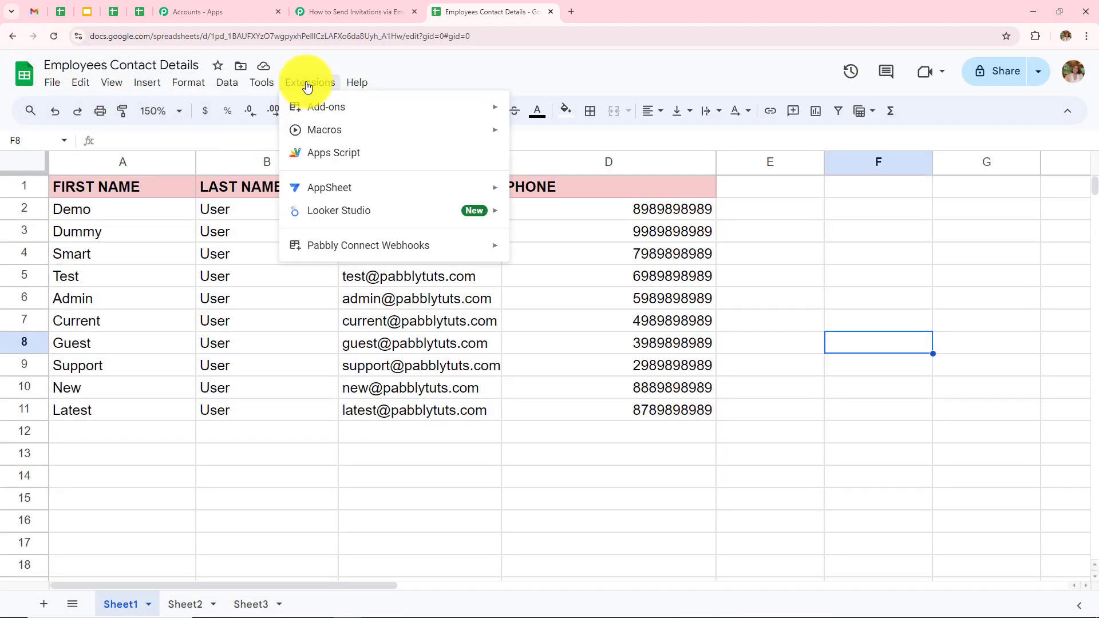
{"action": "mouse_move", "coordinate": [358, 255]}
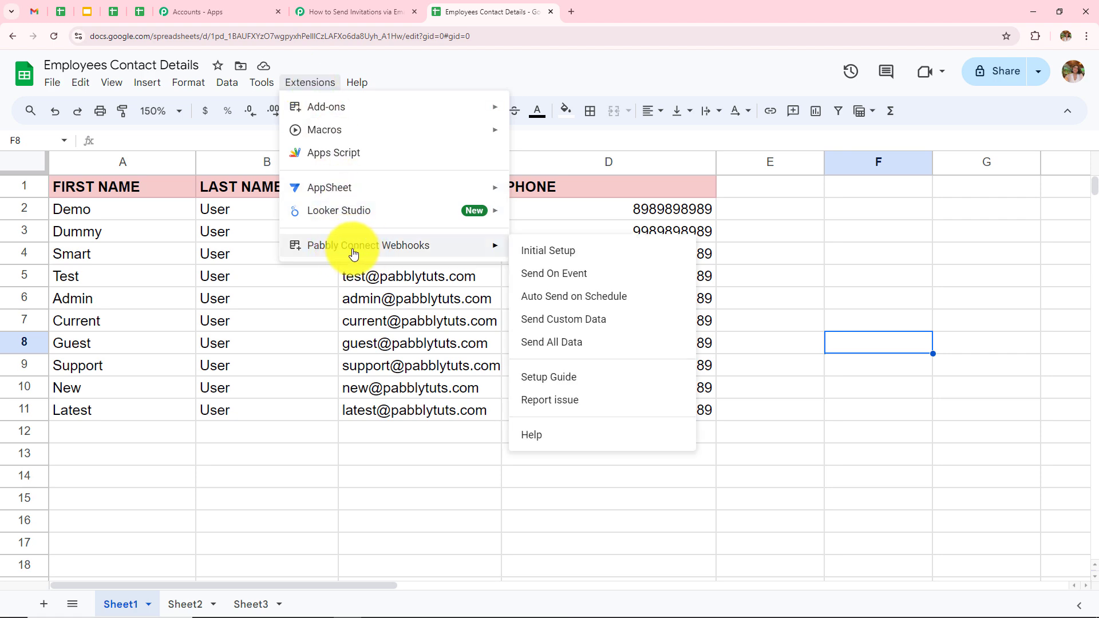
{"action": "left_click", "coordinate": [543, 254]}
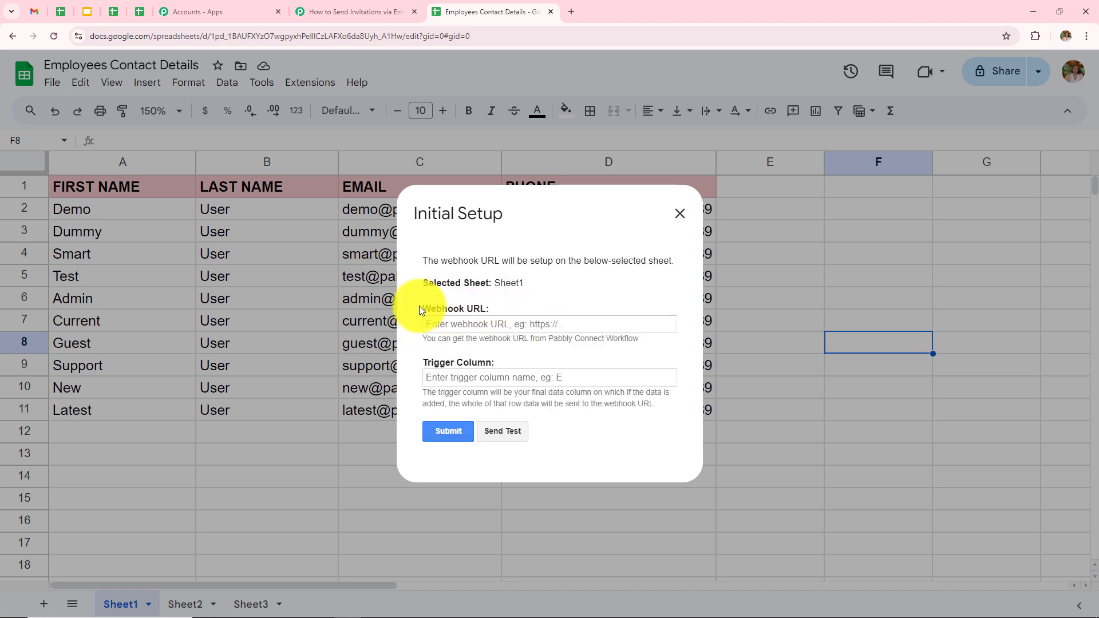
{"action": "left_click_drag", "start_coordinate": [422, 308], "coordinate": [486, 309]}
{"action": "left_click_drag", "start_coordinate": [422, 363], "coordinate": [510, 370]}
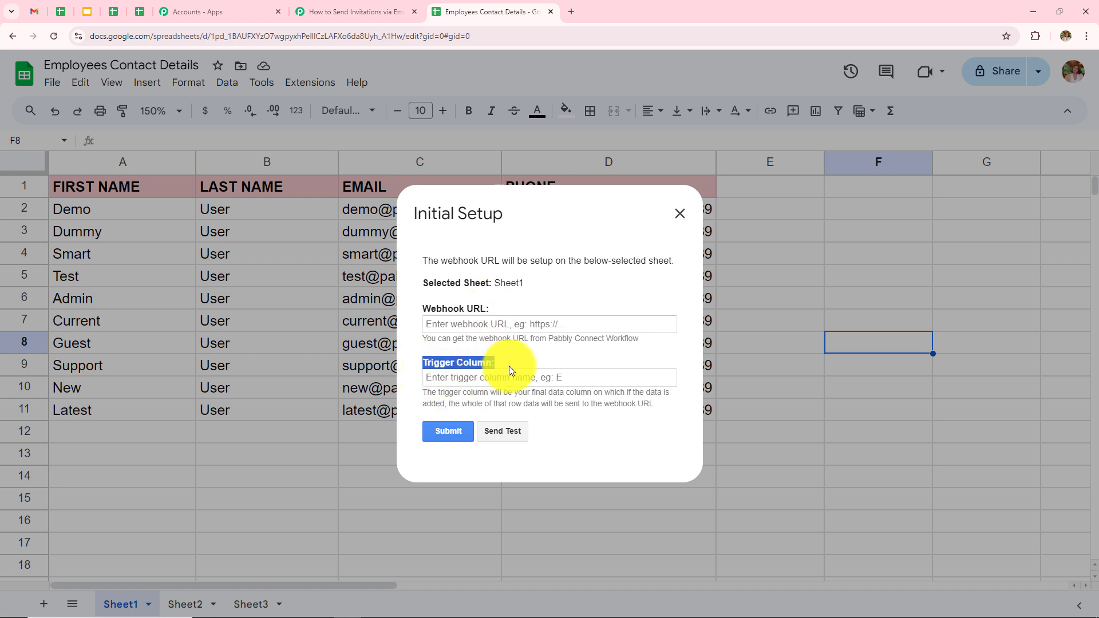
{"action": "left_click", "coordinate": [544, 308]}
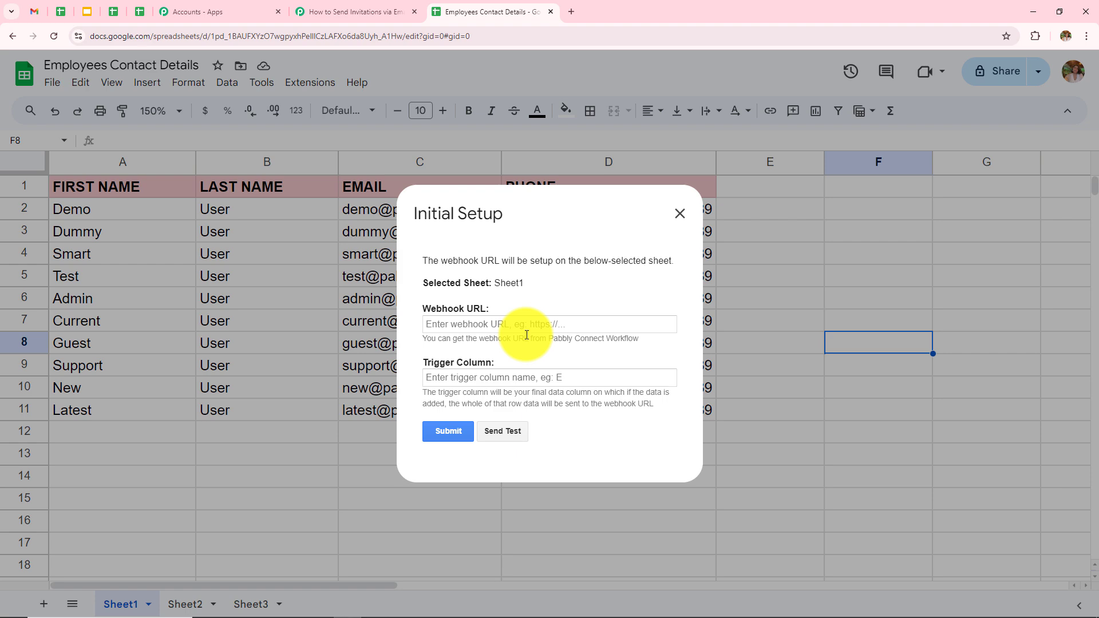
Copy the webhook URL from the Pabbly Connect workflow and paste it as the Initial Setup's webhook URL in Google Sheets
{"action": "left_click", "coordinate": [343, 11]}
{"action": "left_click", "coordinate": [876, 217]}
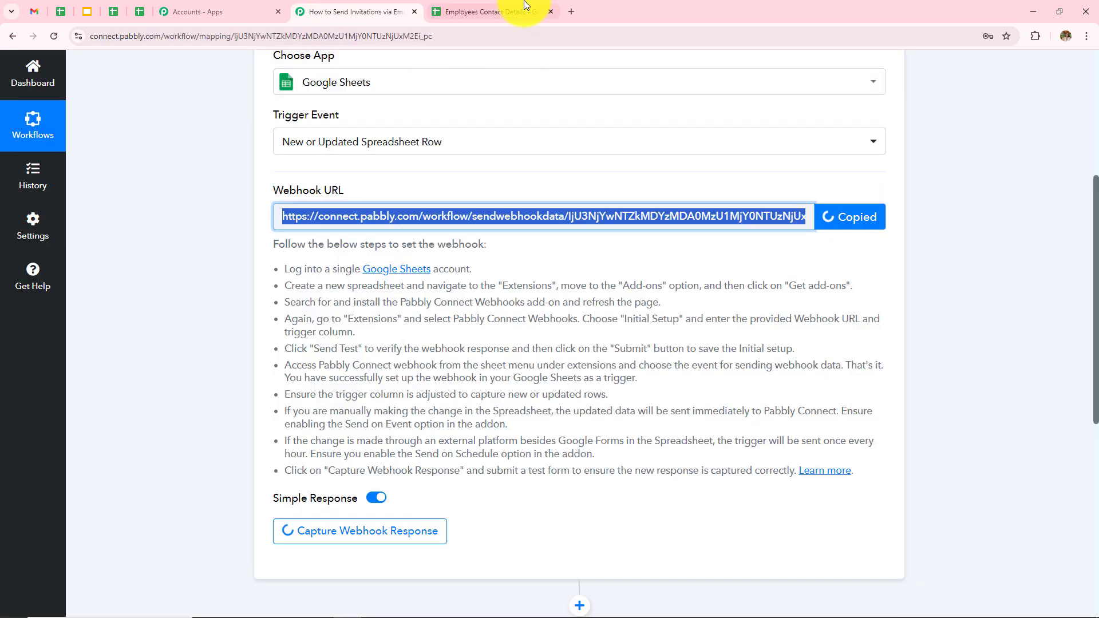
{"action": "left_click", "coordinate": [498, 12]}
{"action": "left_click", "coordinate": [554, 324]}
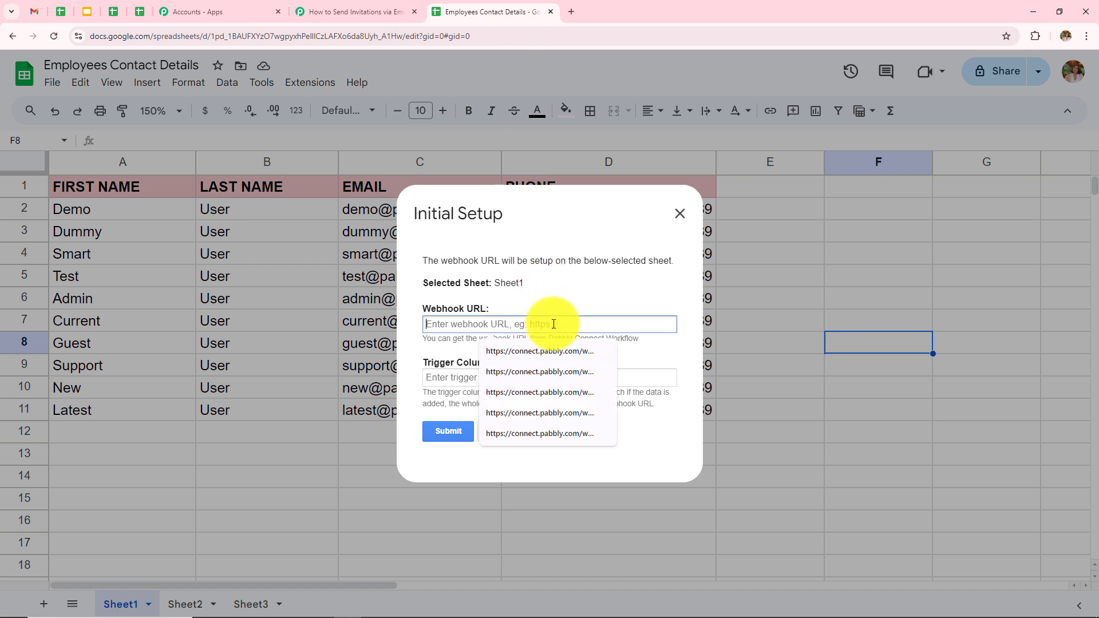
{"action": "key", "text": "ctrl+v"}
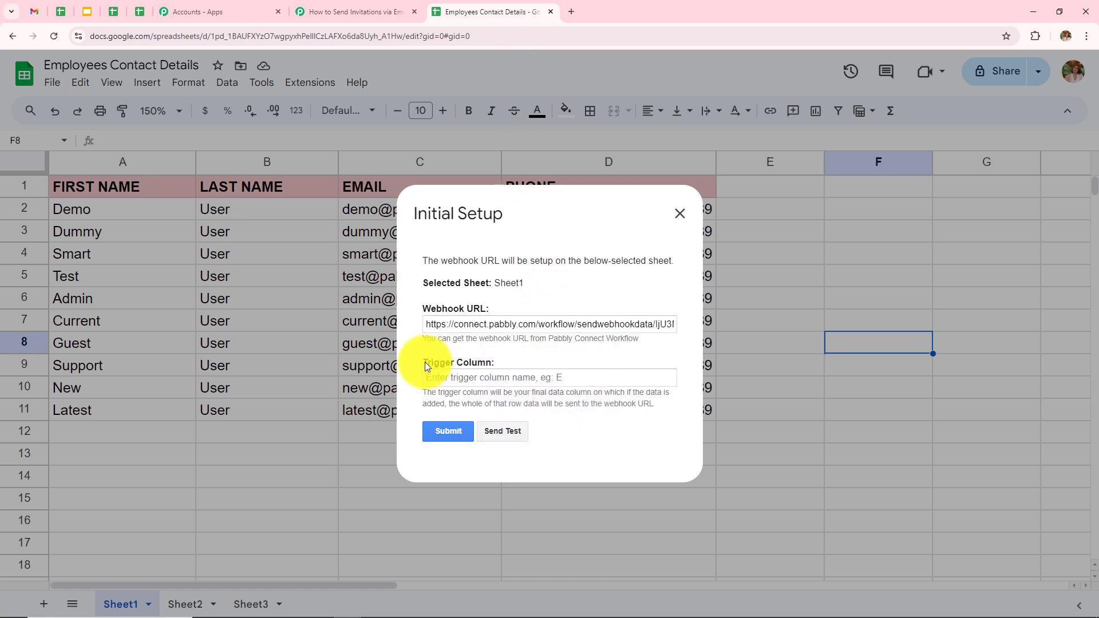
Set the trigger column to D and submit the Initial Setup
{"action": "left_click_drag", "start_coordinate": [423, 392], "coordinate": [670, 407]}
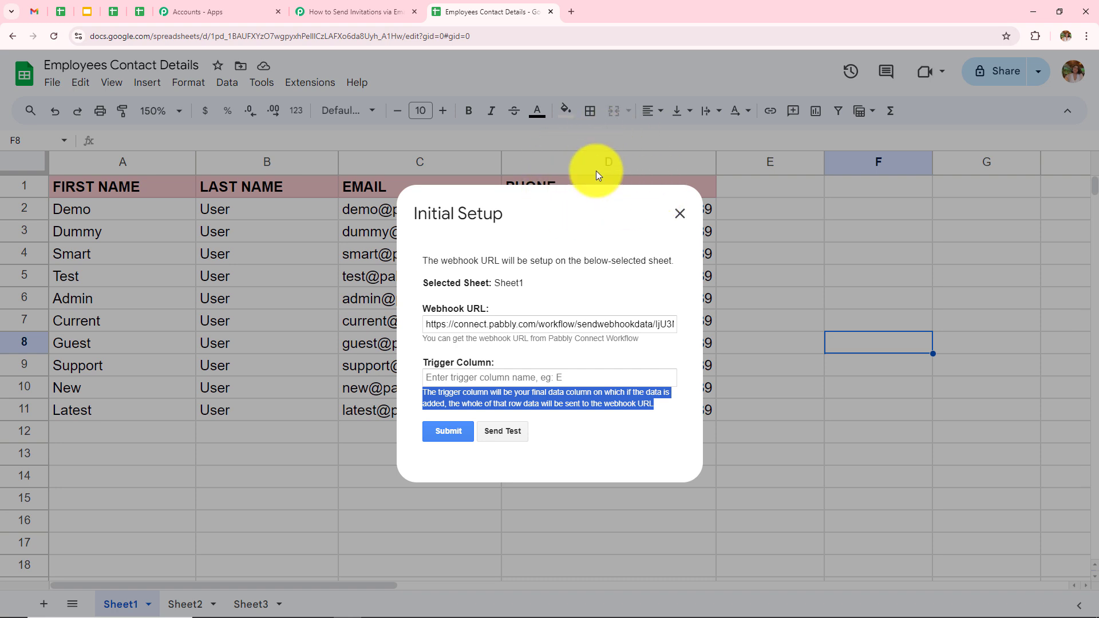
{"action": "left_click", "coordinate": [555, 375]}
{"action": "type", "text": "D"}
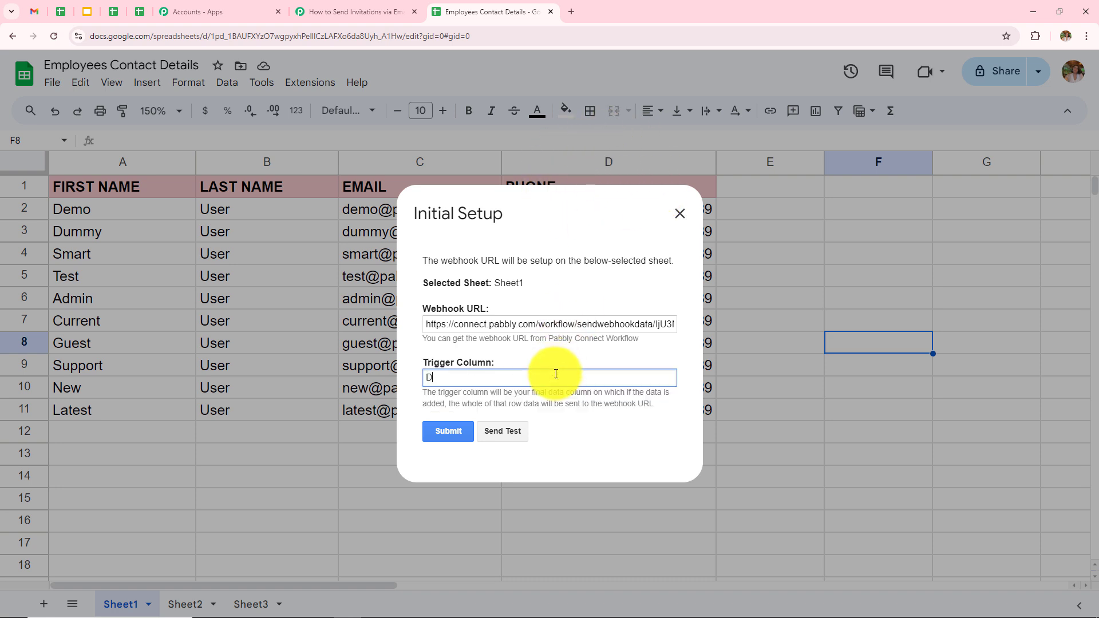
{"action": "left_click", "coordinate": [447, 431]}
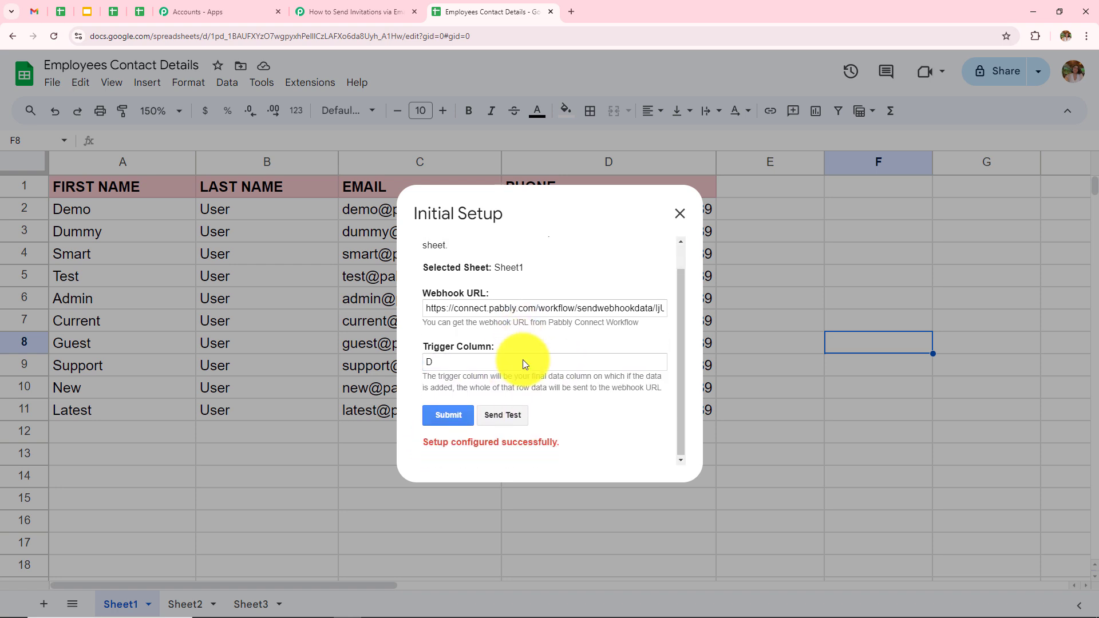
{"action": "left_click_drag", "start_coordinate": [423, 442], "coordinate": [647, 448]}
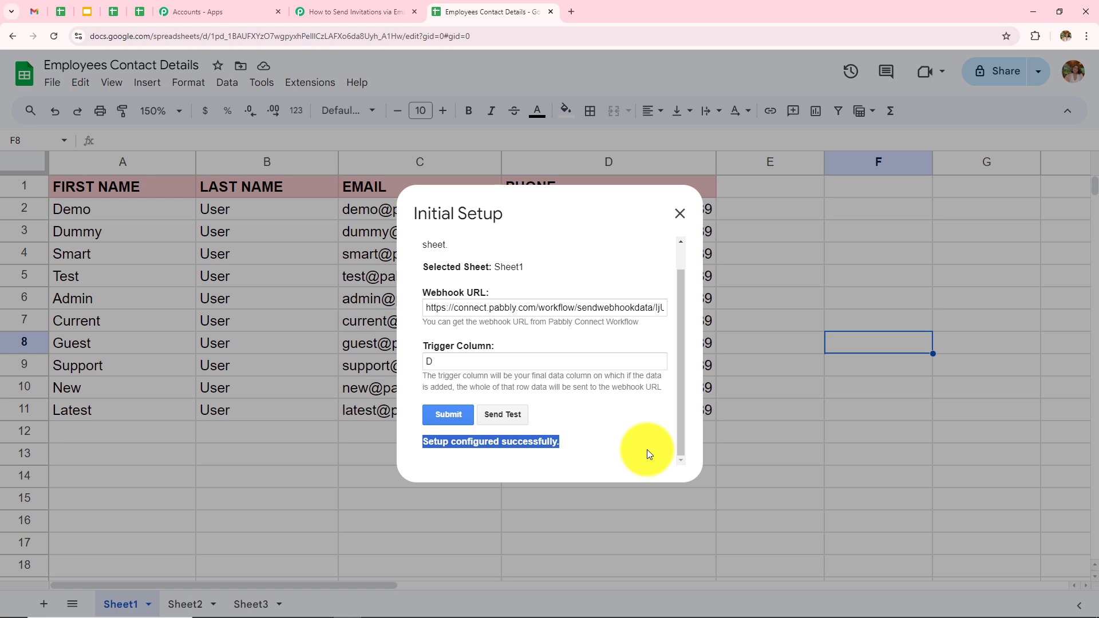
{"action": "left_click", "coordinate": [584, 419]}
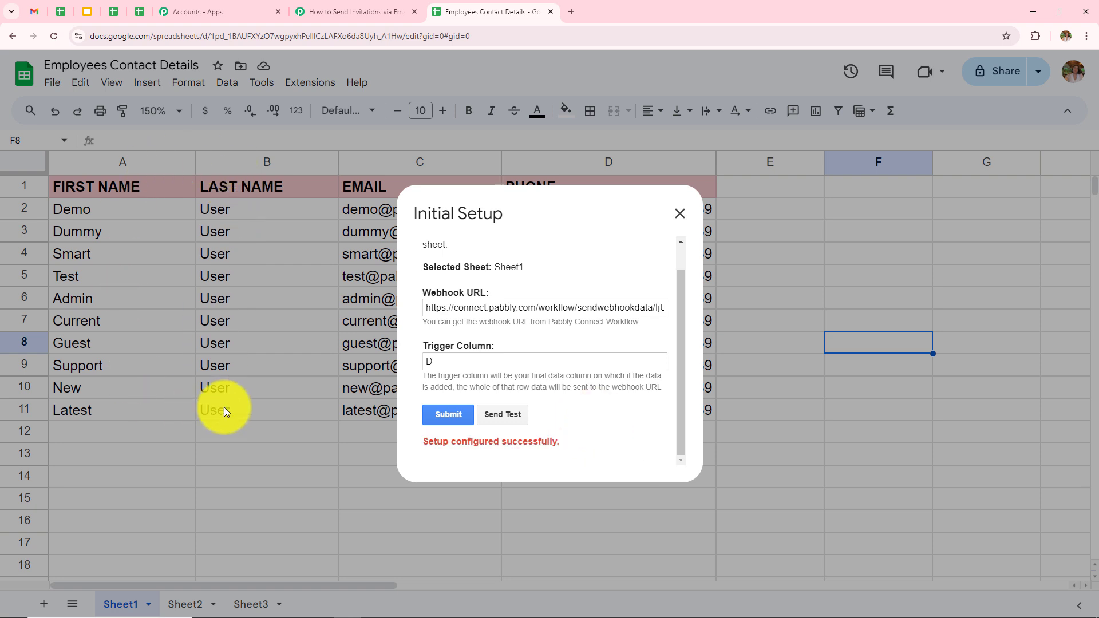
Send test data from Sheet1 to the webhook and close the Initial Setup dialog
{"action": "left_click", "coordinate": [506, 413]}
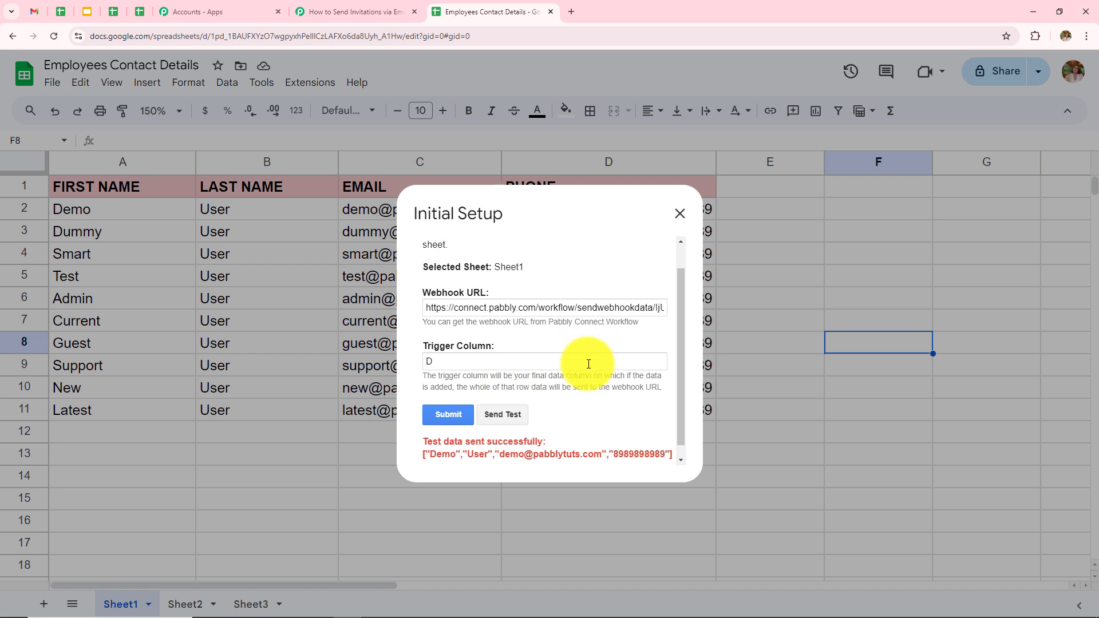
{"action": "left_click_drag", "start_coordinate": [417, 446], "coordinate": [584, 446]}
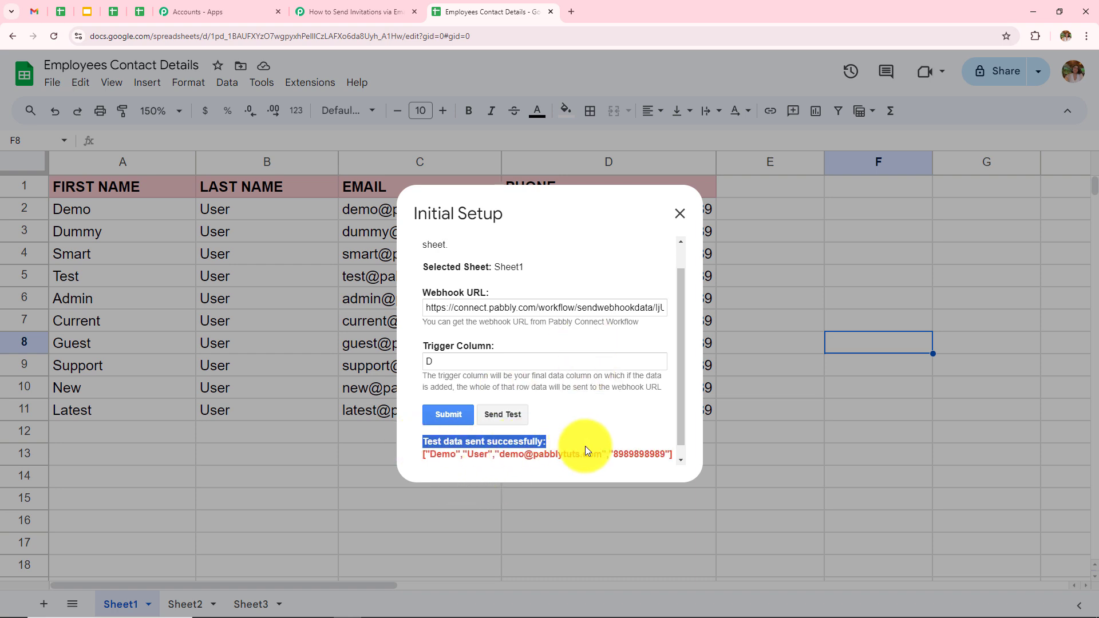
{"action": "left_click", "coordinate": [599, 416]}
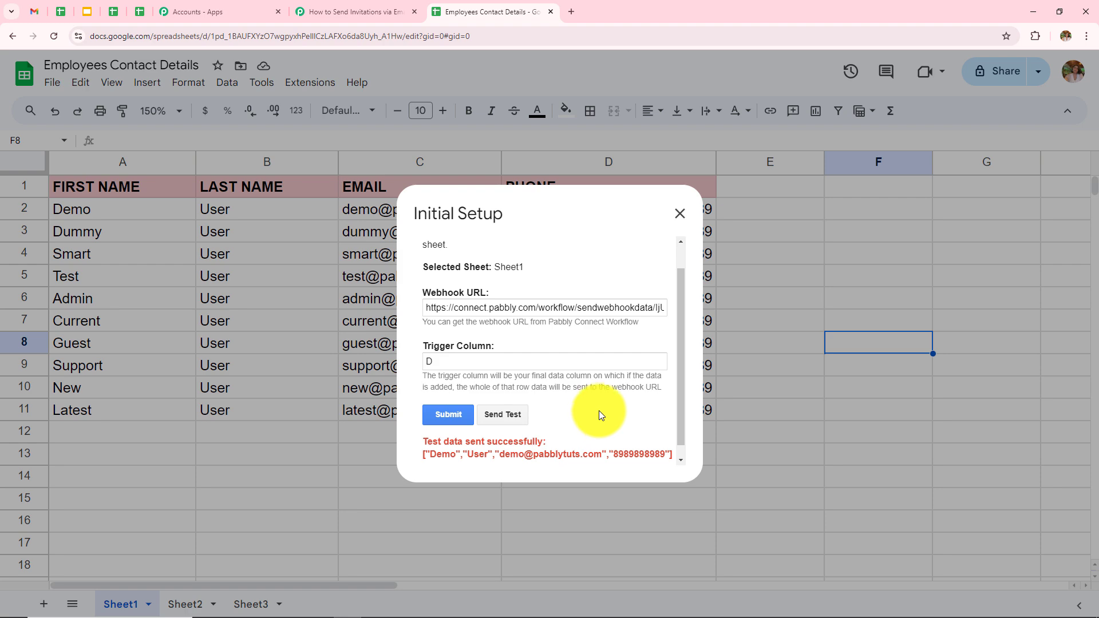
{"action": "left_click", "coordinate": [679, 215]}
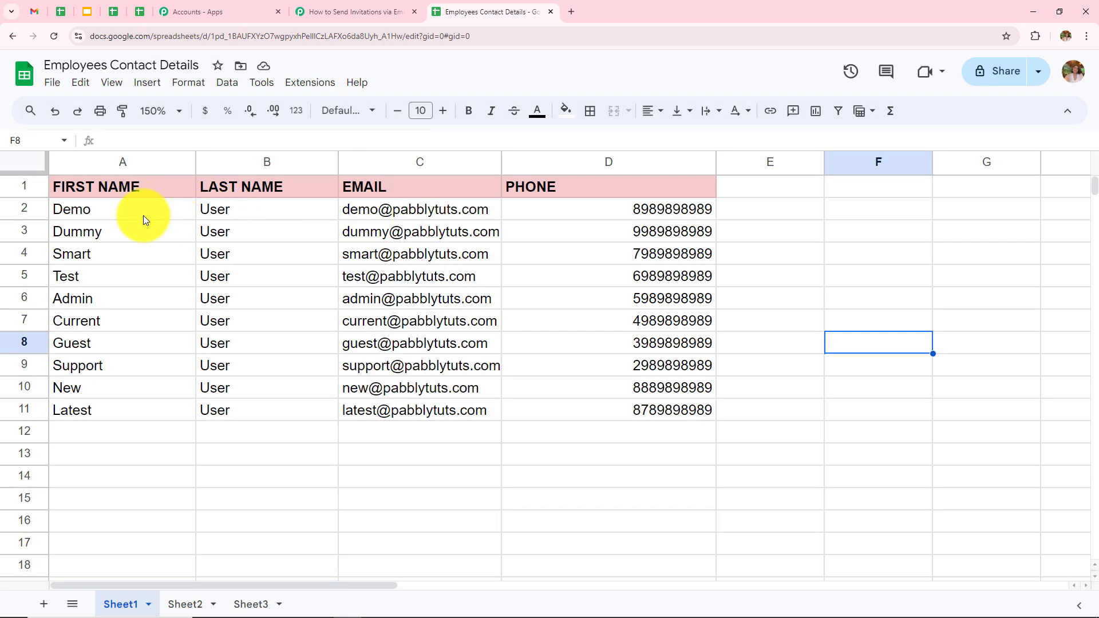
Switch to the Pabbly Connect workflow and examine the labels and values in the Google Sheets trigger's received response
{"action": "left_click", "coordinate": [376, 10]}
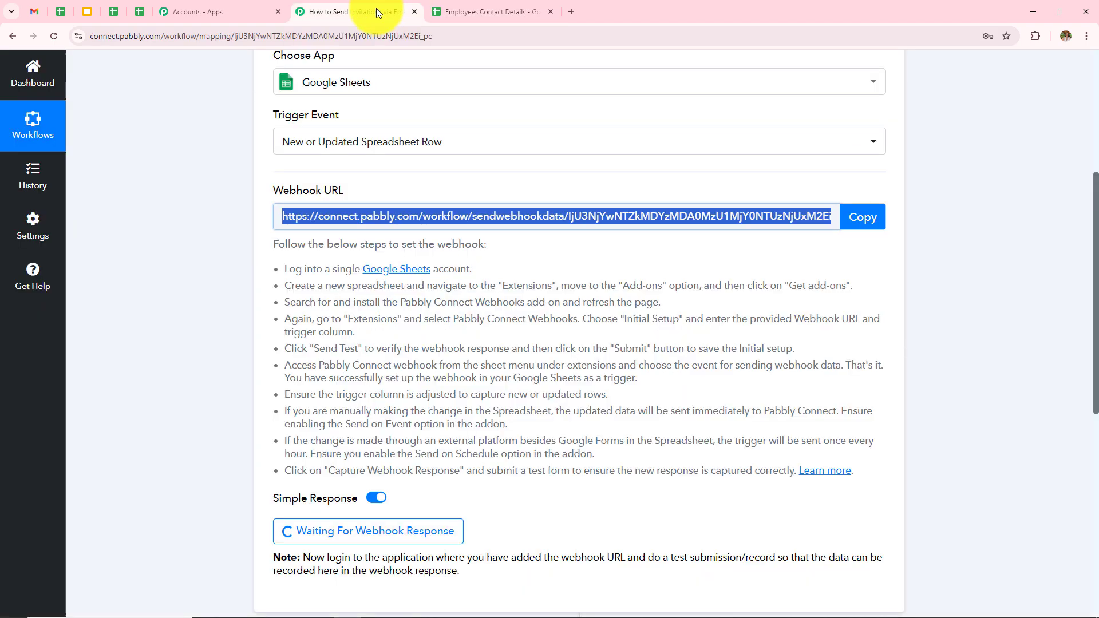
{"action": "scroll", "coordinate": [582, 308], "scroll_direction": "down", "scroll_amount": 5}
{"action": "scroll", "coordinate": [582, 308], "scroll_direction": "down", "scroll_amount": 1}
{"action": "scroll", "coordinate": [601, 380], "scroll_direction": "up", "scroll_amount": 1}
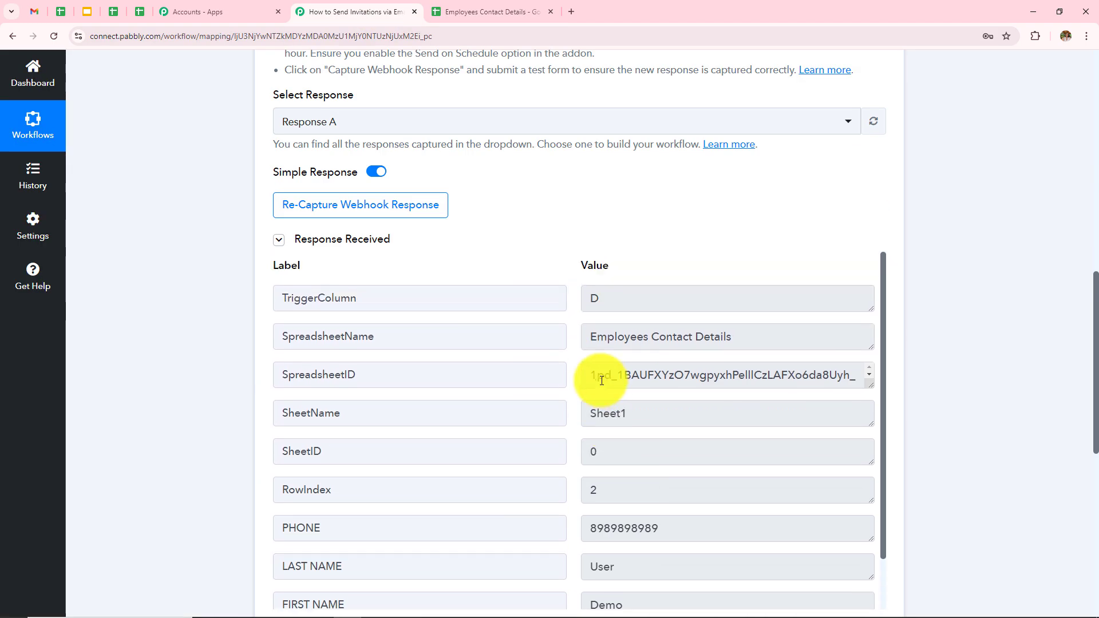
{"action": "double_click", "coordinate": [622, 295]}
{"action": "left_click", "coordinate": [689, 227]}
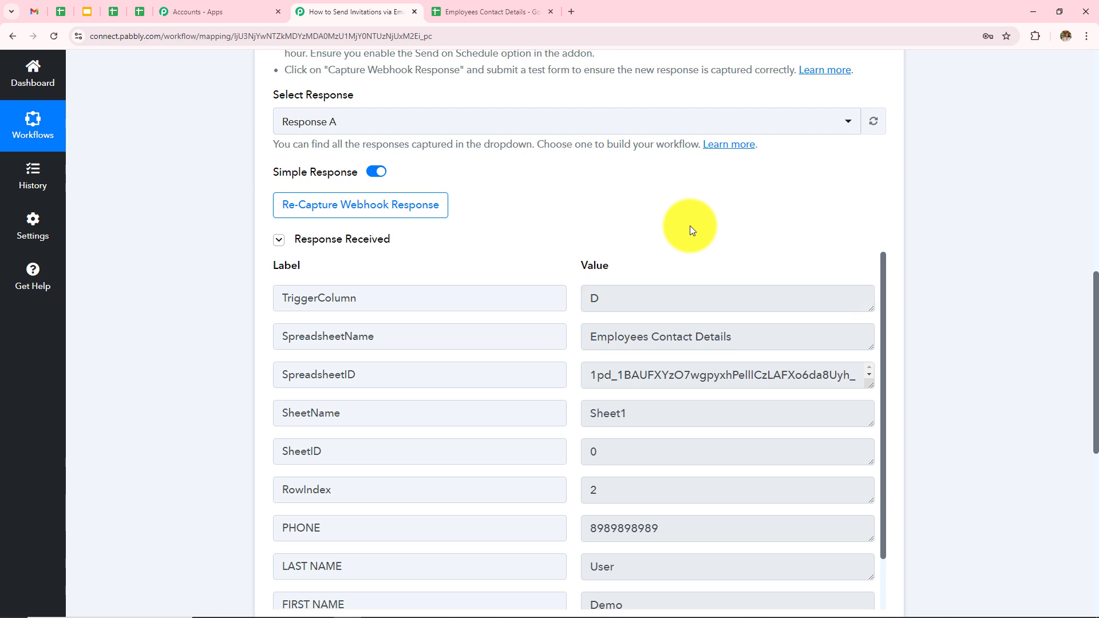
{"action": "scroll", "coordinate": [689, 228], "scroll_direction": "down", "scroll_amount": 1}
{"action": "scroll", "coordinate": [690, 230], "scroll_direction": "down", "scroll_amount": 3}
{"action": "scroll", "coordinate": [691, 363], "scroll_direction": "down", "scroll_amount": 1}
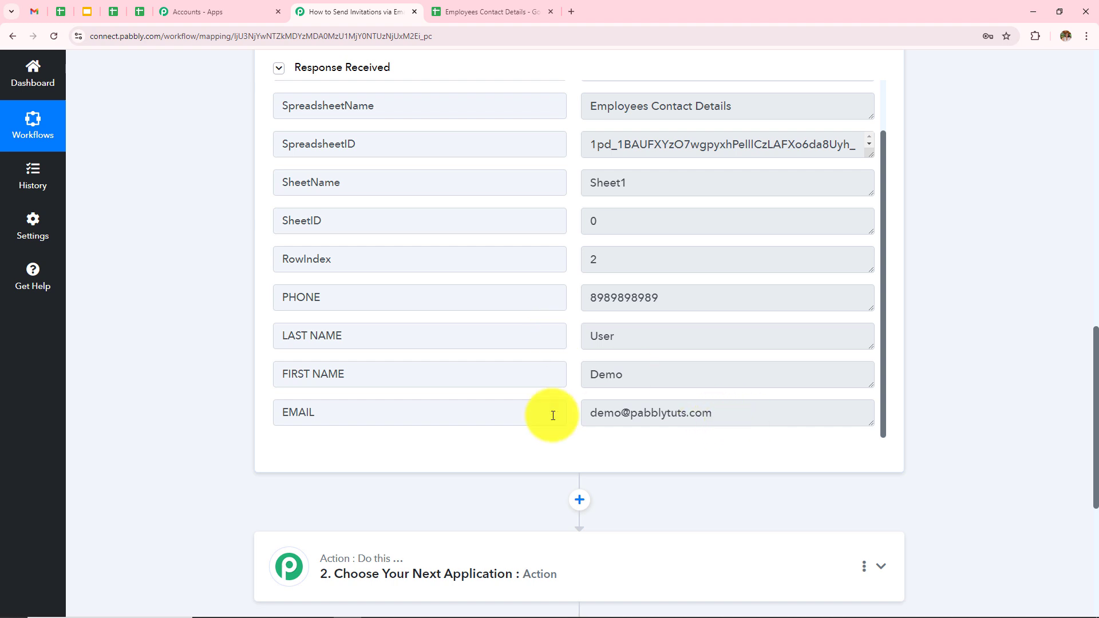
Enable Send On Event for Pabbly Connect Webhooks in the Employees Contact Details spreadsheet
{"action": "left_click", "coordinate": [474, 10]}
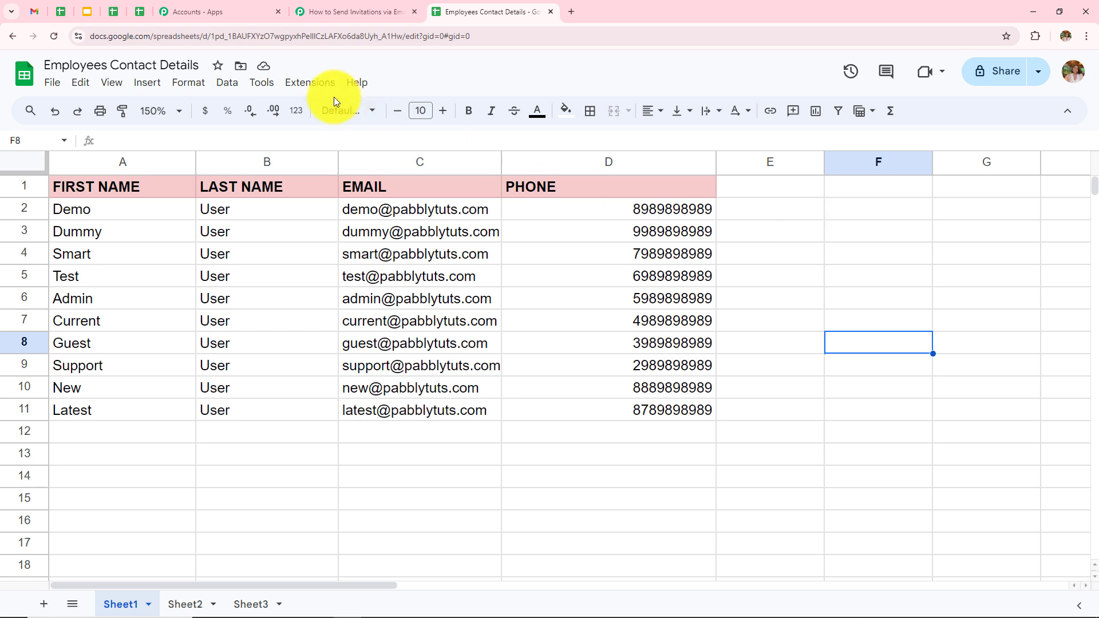
{"action": "left_click", "coordinate": [307, 84]}
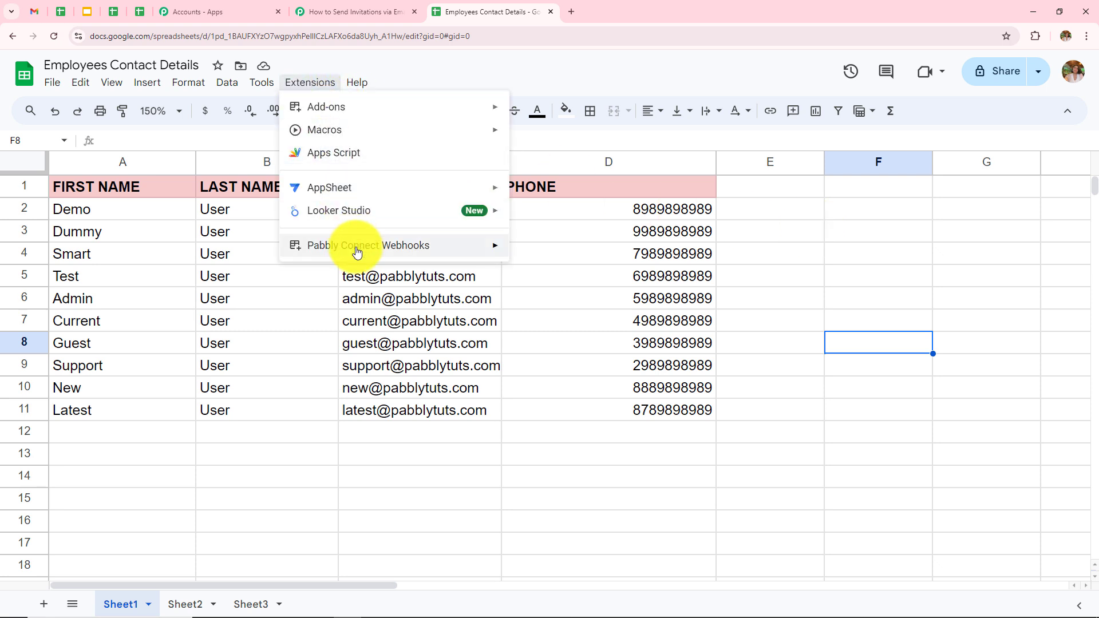
{"action": "mouse_move", "coordinate": [368, 248]}
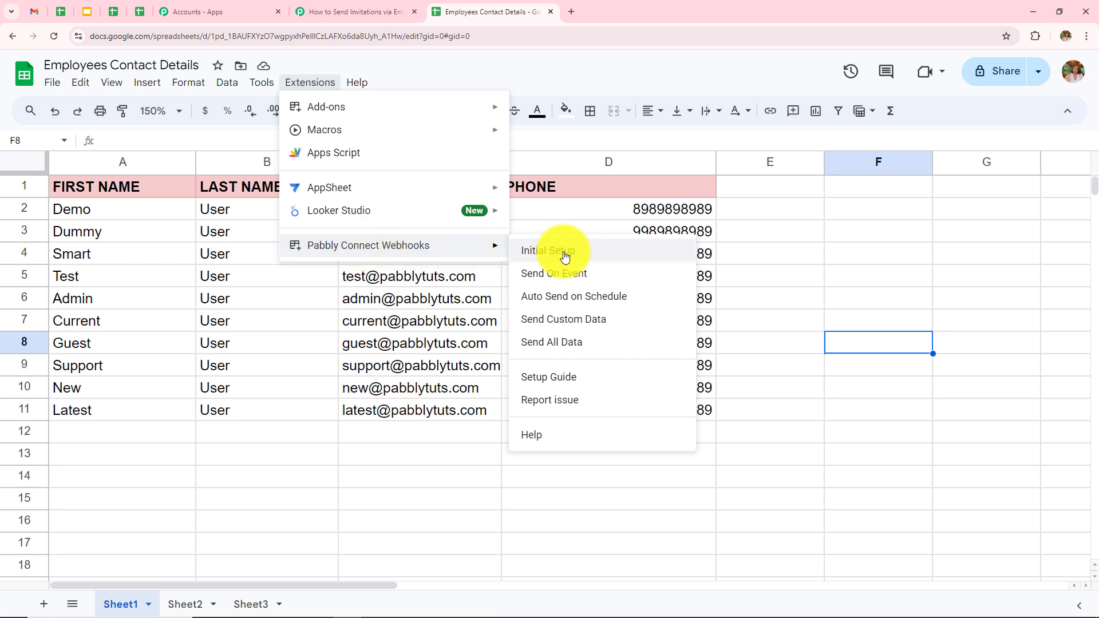
{"action": "left_click", "coordinate": [542, 277]}
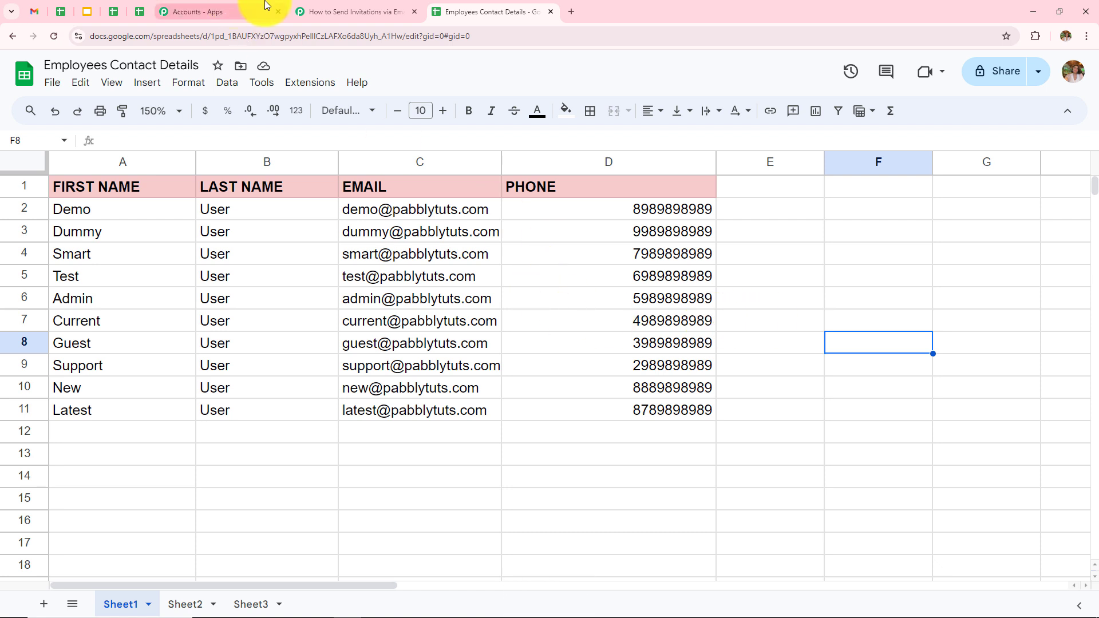
Return to the Pabbly Connect workflow and look back over the Google Sheets trigger's captured response and setup
{"action": "left_click", "coordinate": [352, 11]}
{"action": "scroll", "coordinate": [667, 321], "scroll_direction": "down", "scroll_amount": 2}
{"action": "scroll", "coordinate": [671, 325], "scroll_direction": "up", "scroll_amount": 3}
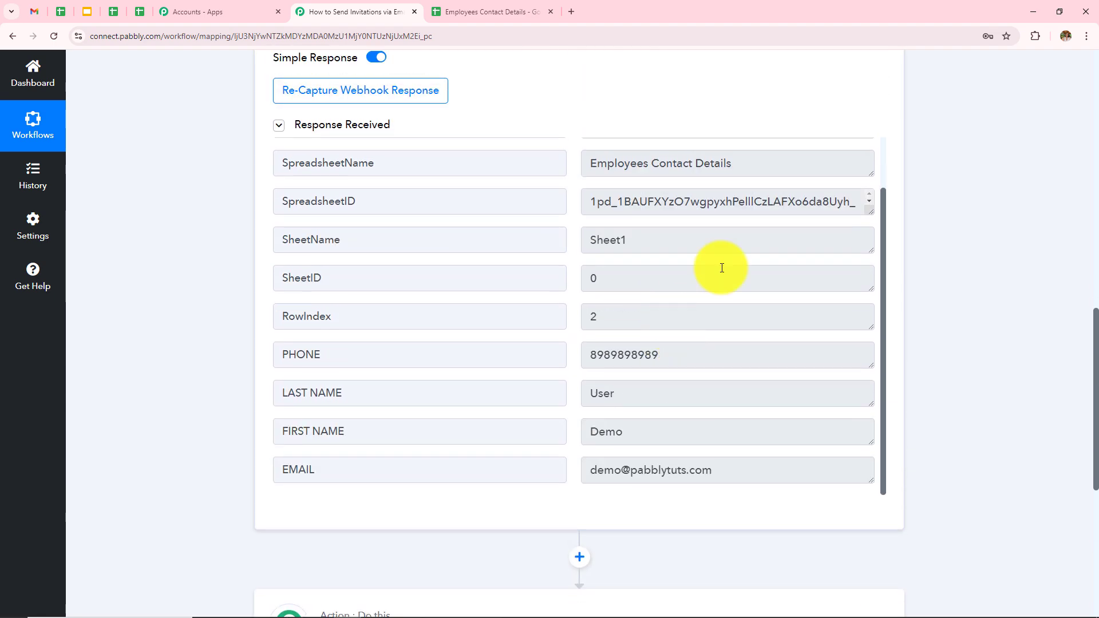
{"action": "scroll", "coordinate": [687, 385], "scroll_direction": "up", "scroll_amount": 1}
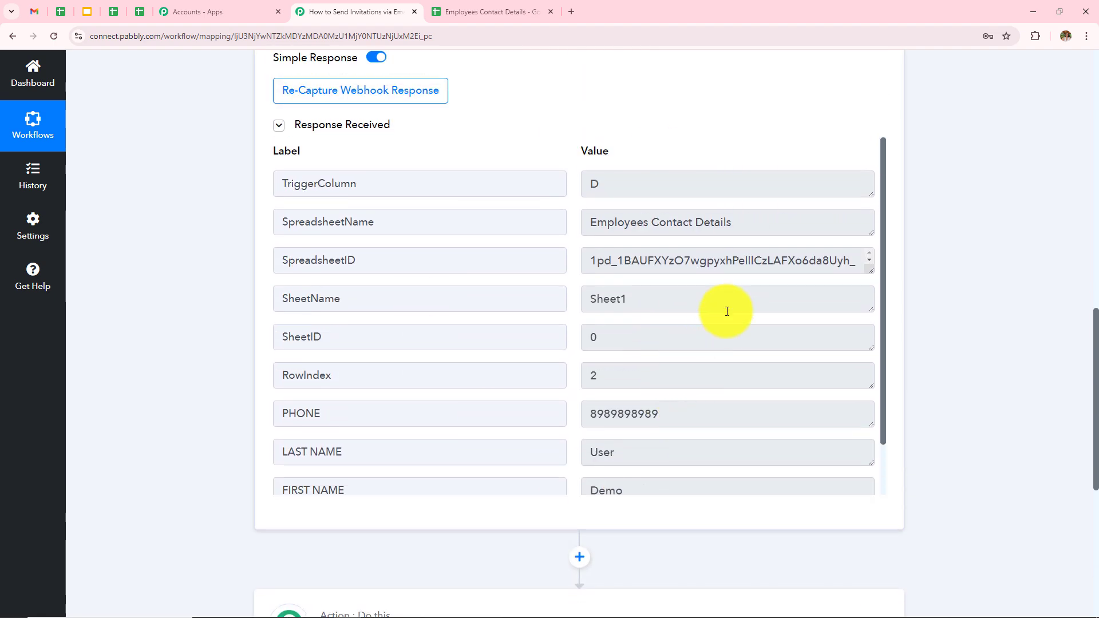
{"action": "scroll", "coordinate": [724, 312], "scroll_direction": "up", "scroll_amount": 7}
{"action": "scroll", "coordinate": [687, 322], "scroll_direction": "up", "scroll_amount": 3}
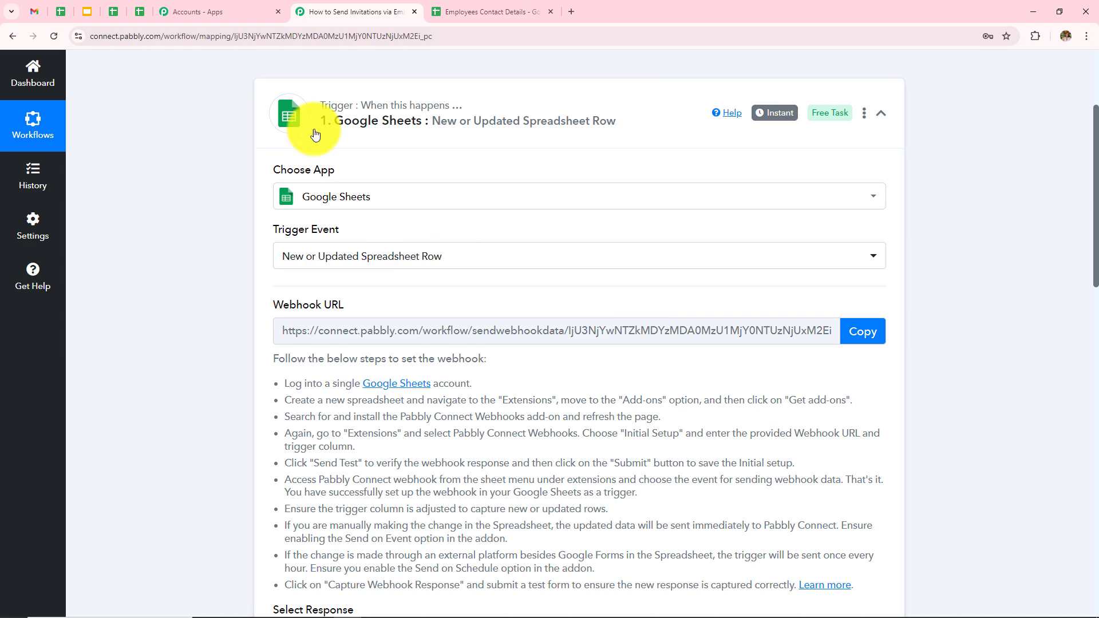
Set the workflow's second step to Gmail with the action event Send Email (V1)
{"action": "scroll", "coordinate": [571, 263], "scroll_direction": "down", "scroll_amount": 14}
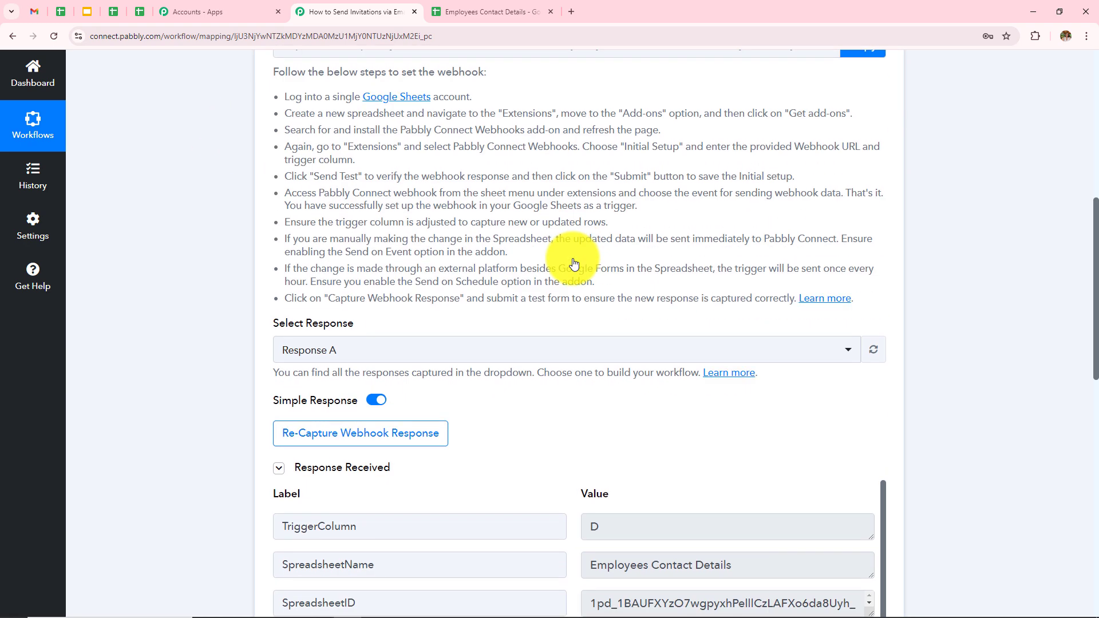
{"action": "scroll", "coordinate": [651, 197], "scroll_direction": "down", "scroll_amount": 4}
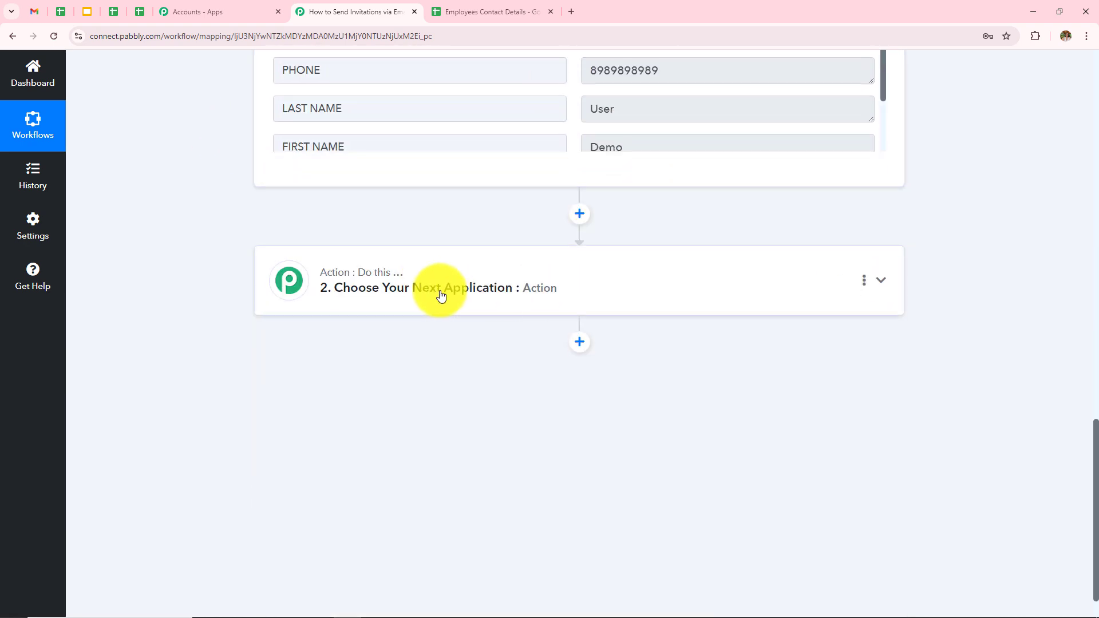
{"action": "left_click", "coordinate": [563, 291]}
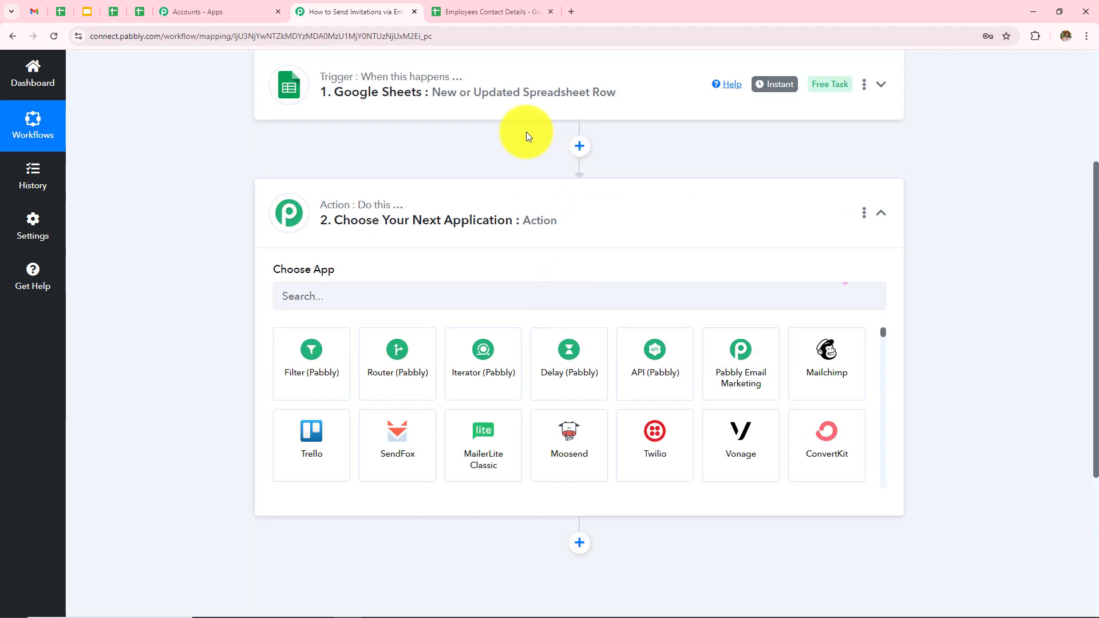
{"action": "left_click", "coordinate": [433, 297]}
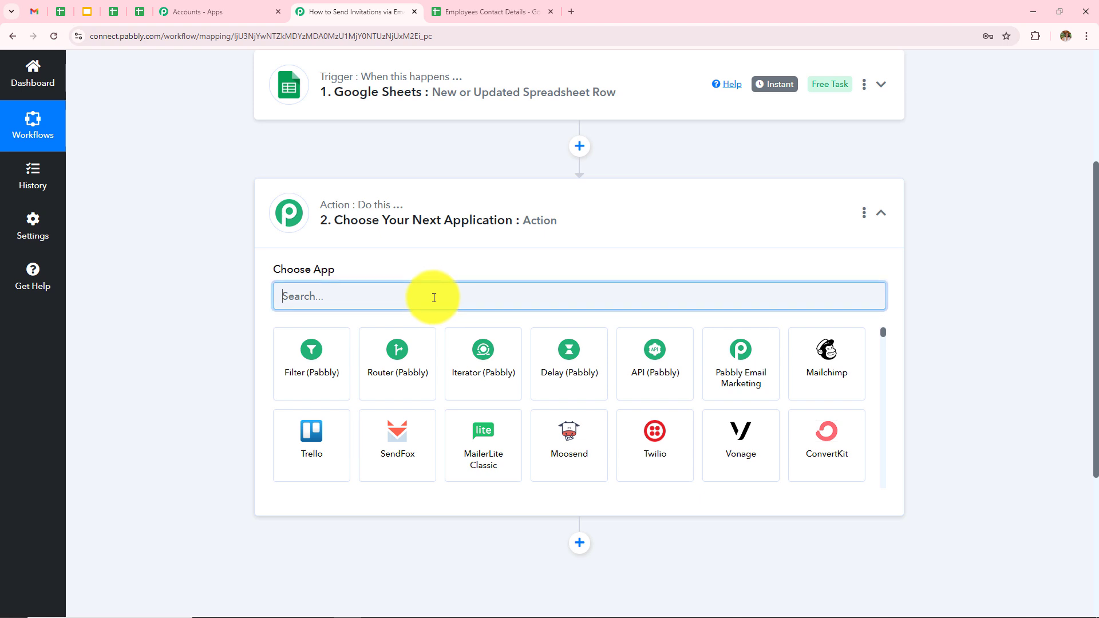
{"action": "type", "text": "Gmai"}
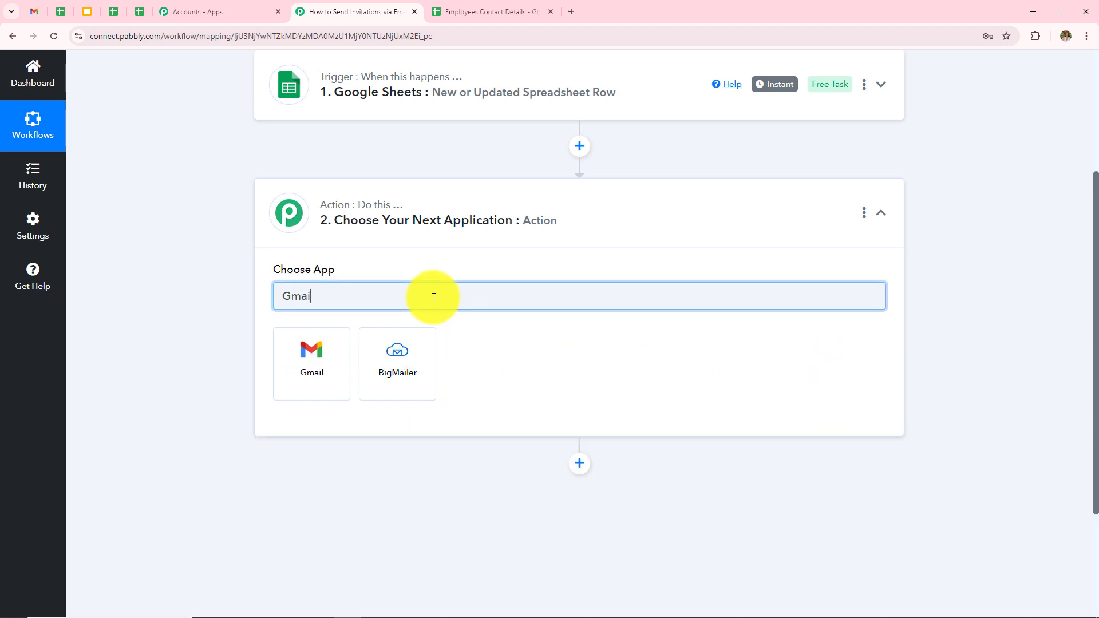
{"action": "left_click", "coordinate": [319, 356]}
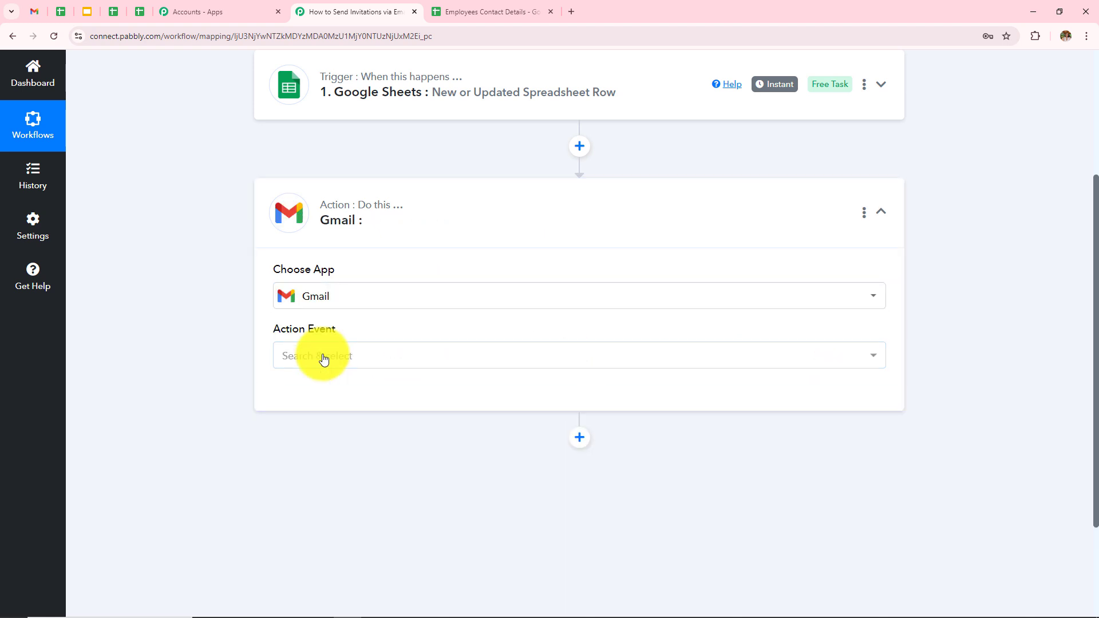
{"action": "left_click", "coordinate": [330, 356]}
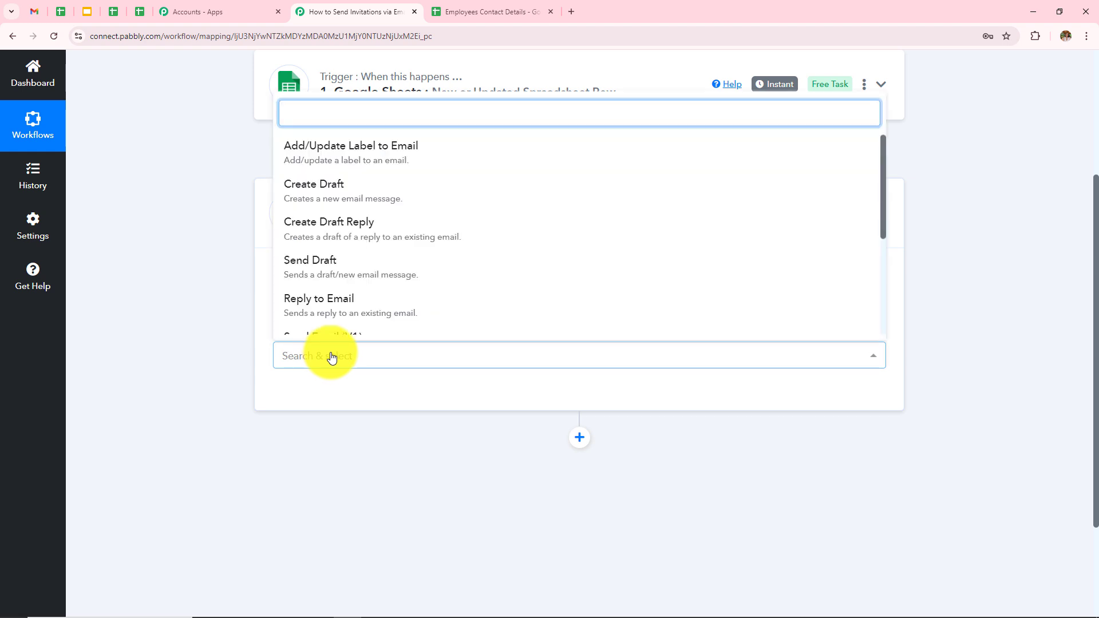
{"action": "type", "text": "sen"}
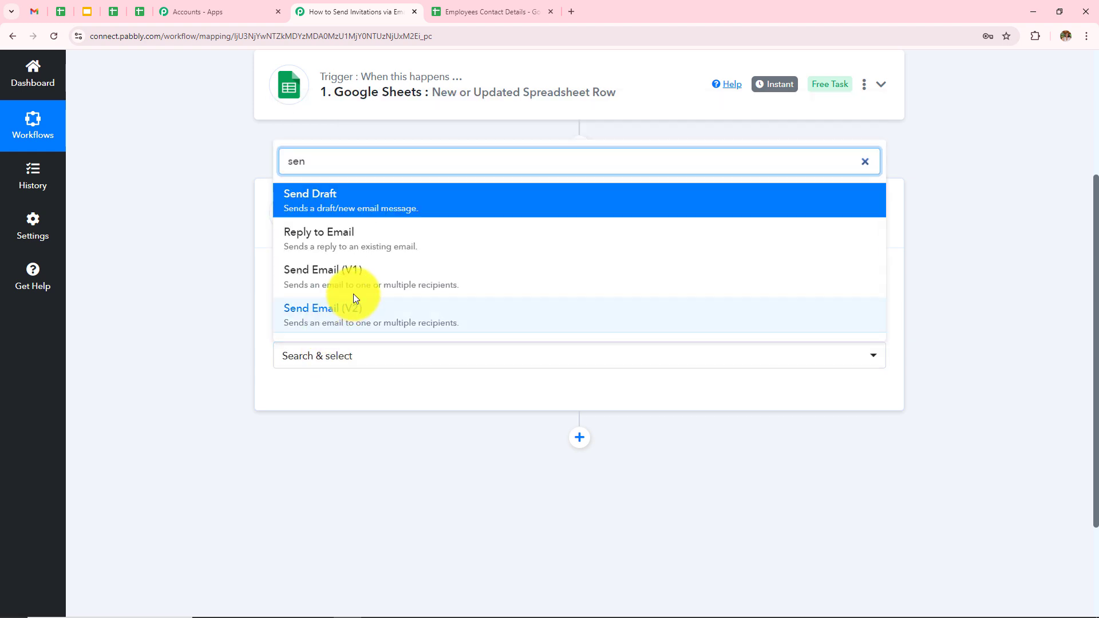
{"action": "left_click", "coordinate": [368, 284]}
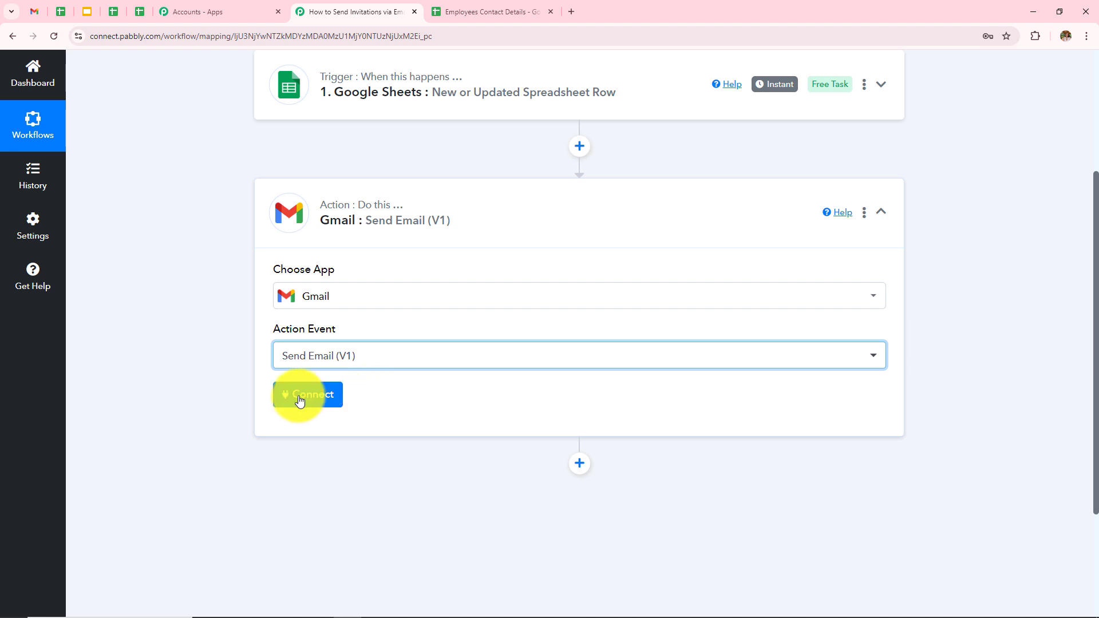
Add a new Gmail connection and authorize Pabbly Connect to access the Google account
{"action": "left_click", "coordinate": [336, 397]}
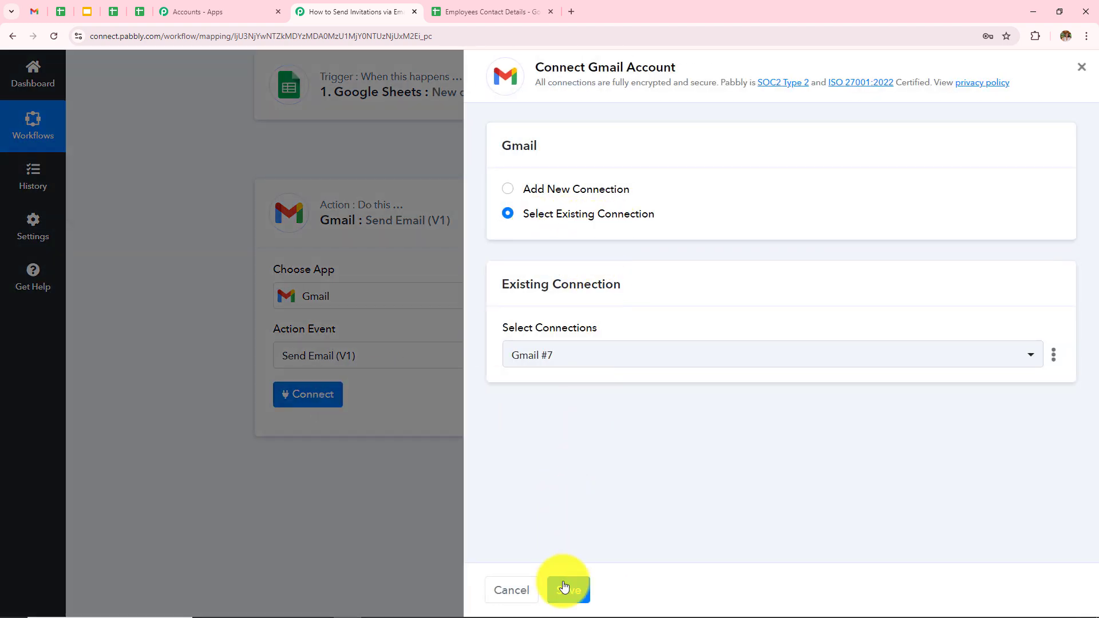
{"action": "left_click", "coordinate": [508, 189]}
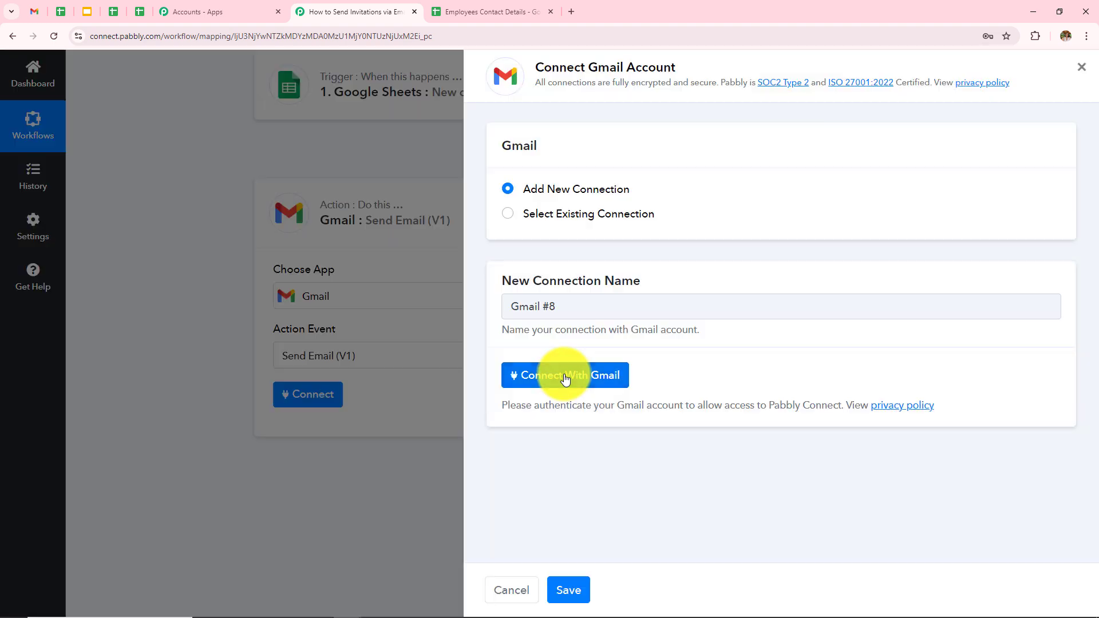
{"action": "left_click", "coordinate": [565, 379]}
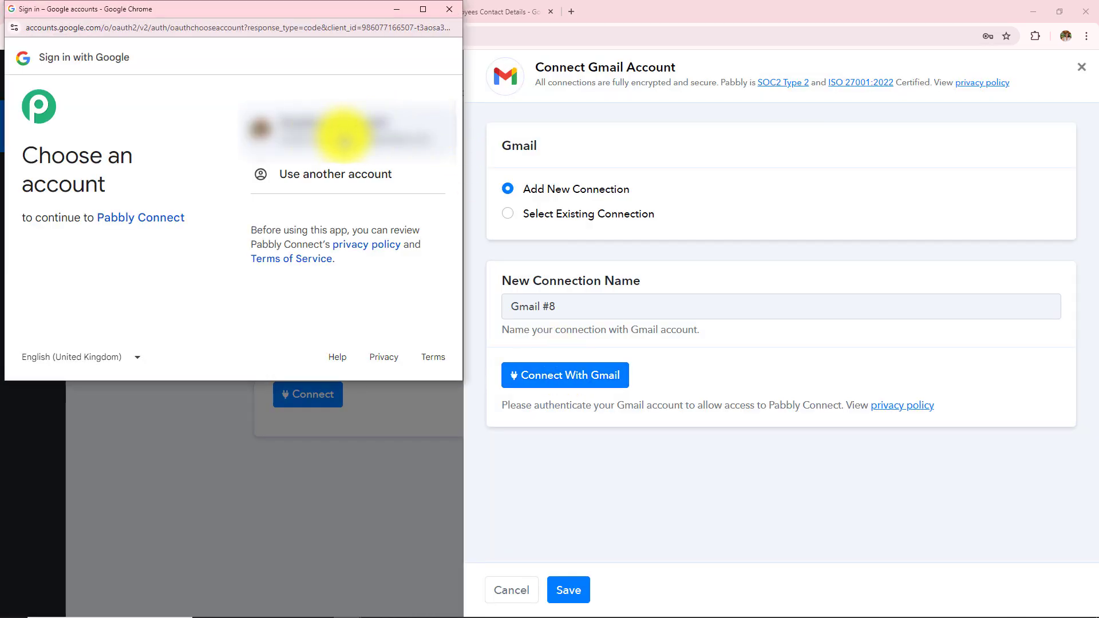
{"action": "left_click", "coordinate": [345, 140]}
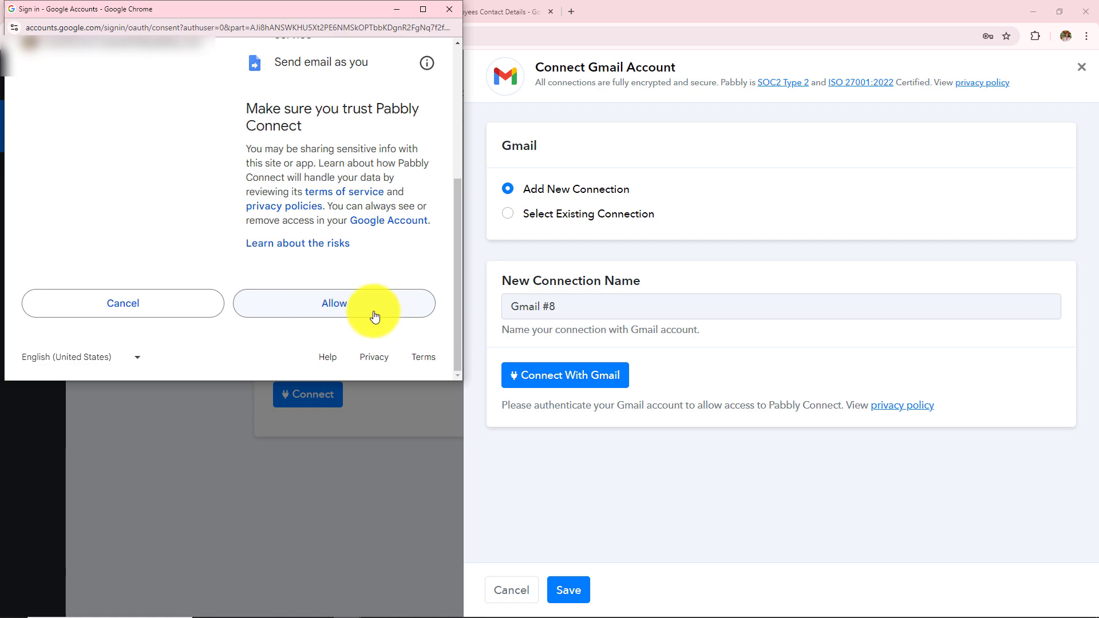
{"action": "left_click", "coordinate": [339, 311]}
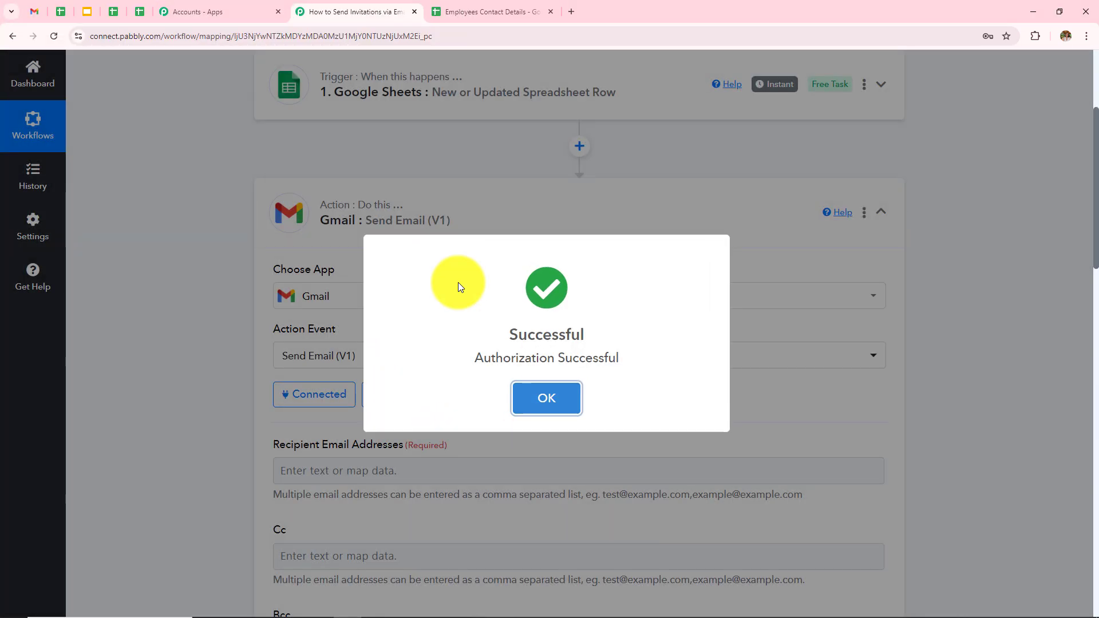
Map the recipient email address to the EMAIL value from the Google Sheets trigger
{"action": "scroll", "coordinate": [526, 235], "scroll_direction": "down", "scroll_amount": 3}
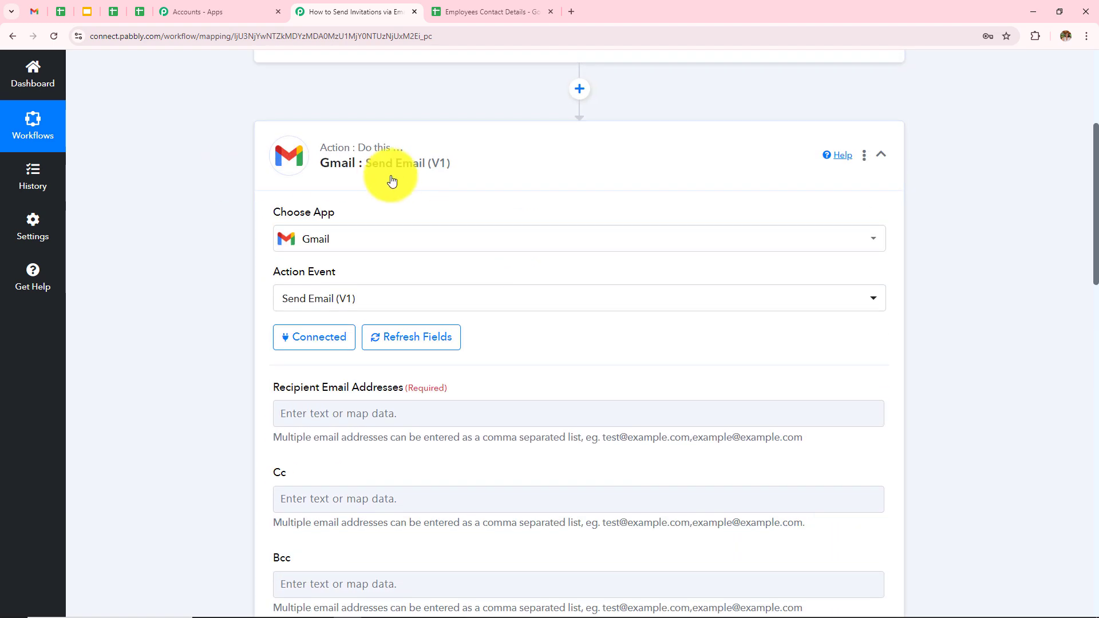
{"action": "scroll", "coordinate": [527, 245], "scroll_direction": "down", "scroll_amount": 4}
{"action": "scroll", "coordinate": [530, 249], "scroll_direction": "down", "scroll_amount": 8}
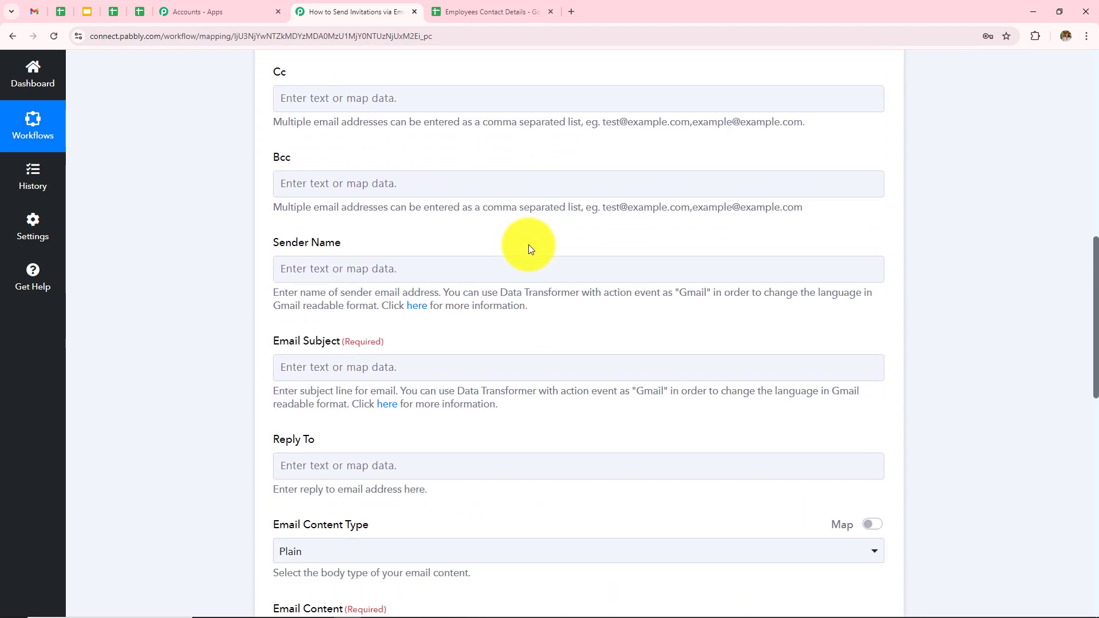
{"action": "scroll", "coordinate": [528, 245], "scroll_direction": "up", "scroll_amount": 10}
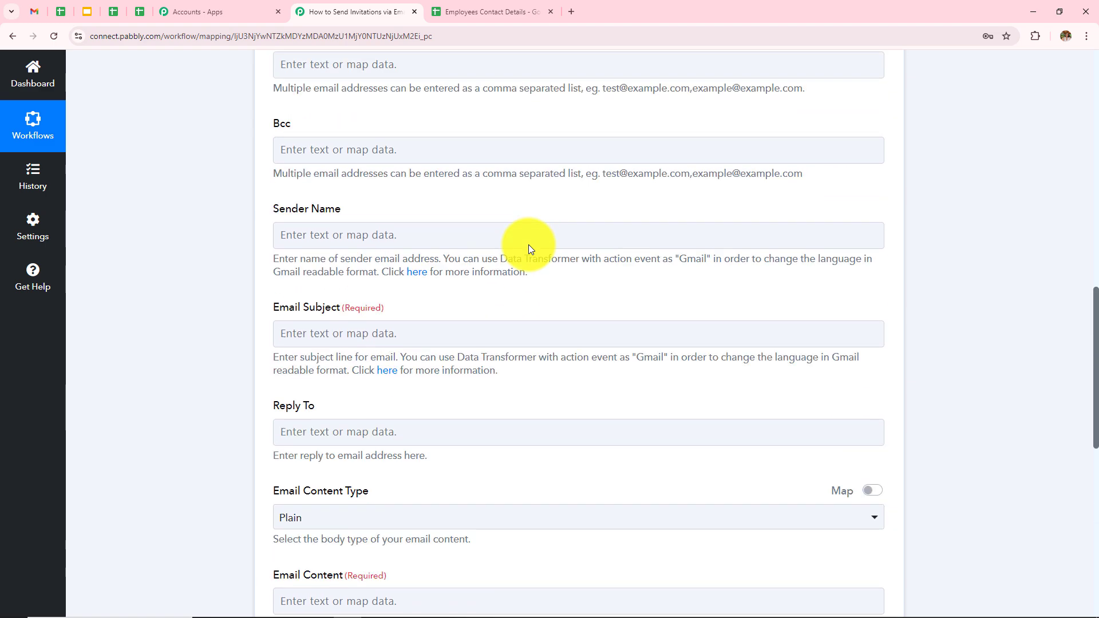
{"action": "left_click_drag", "start_coordinate": [271, 274], "coordinate": [460, 277]}
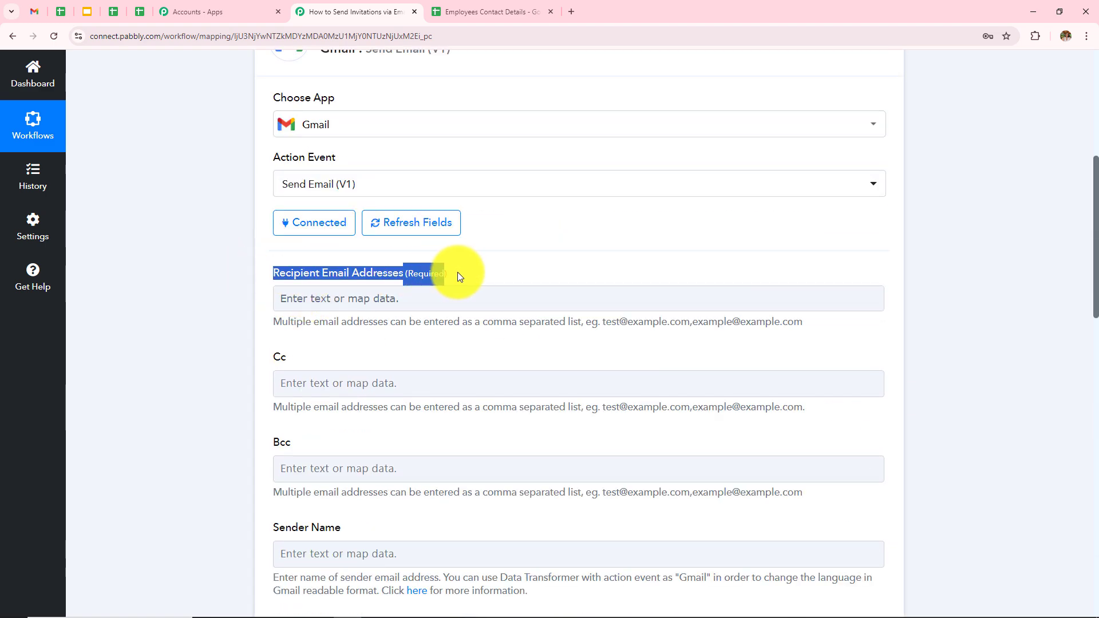
{"action": "left_click", "coordinate": [496, 284]}
{"action": "scroll", "coordinate": [495, 284], "scroll_direction": "down", "scroll_amount": 2}
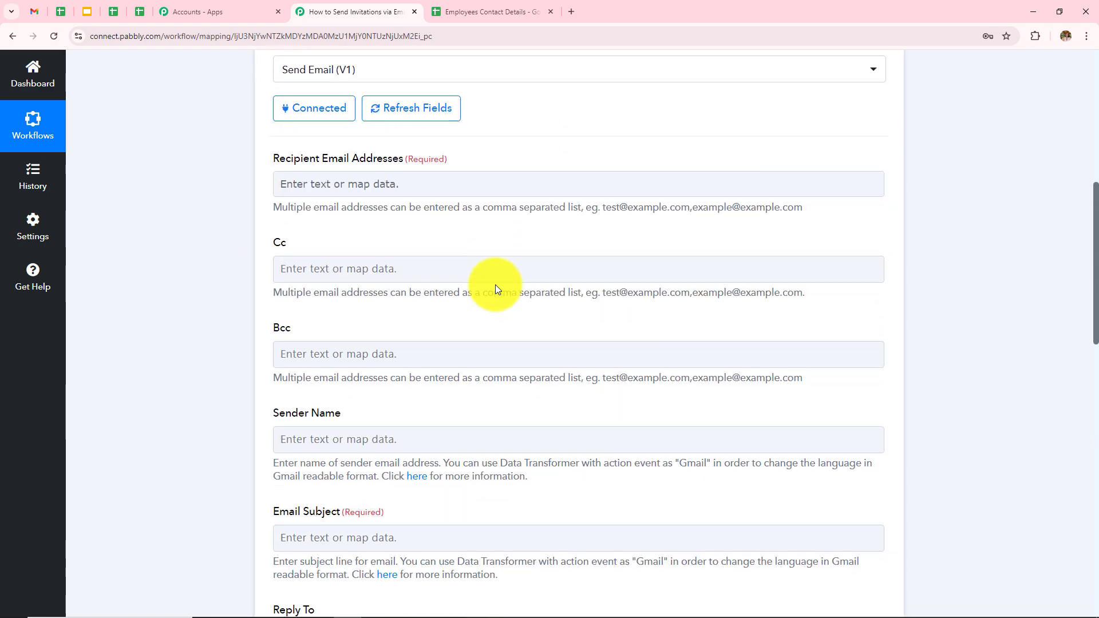
{"action": "left_click", "coordinate": [449, 188]}
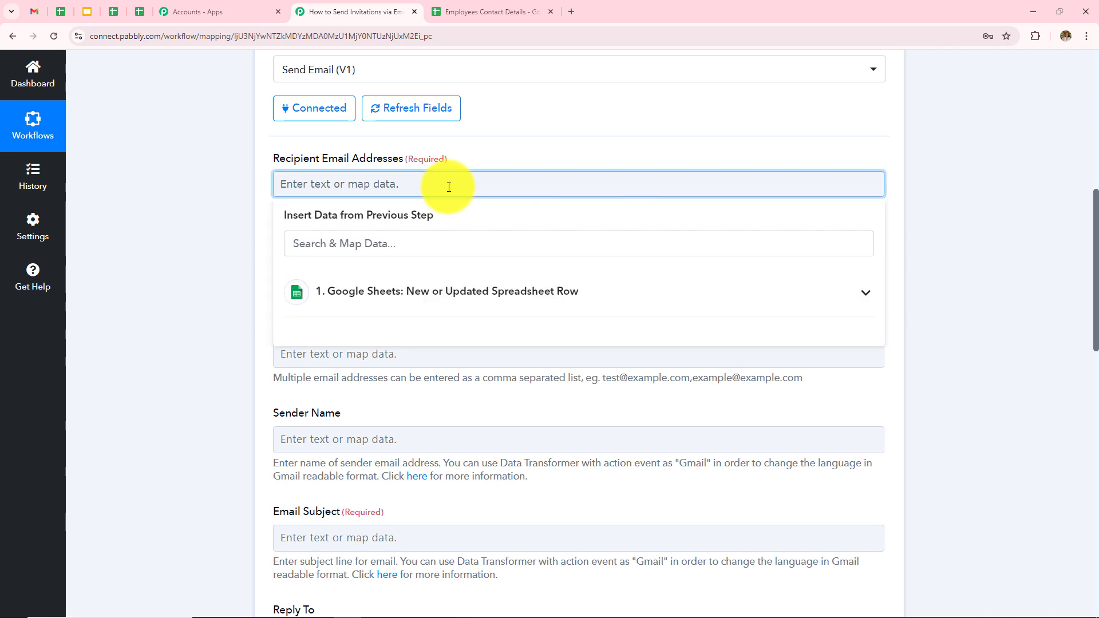
{"action": "left_click", "coordinate": [414, 303]}
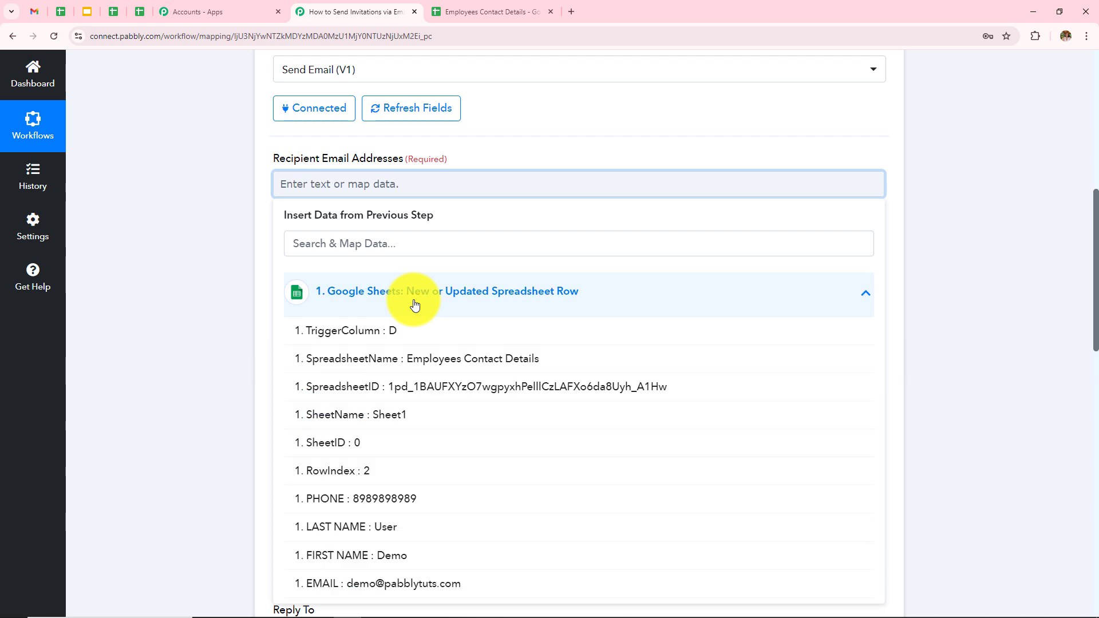
{"action": "scroll", "coordinate": [515, 429], "scroll_direction": "down", "scroll_amount": 2}
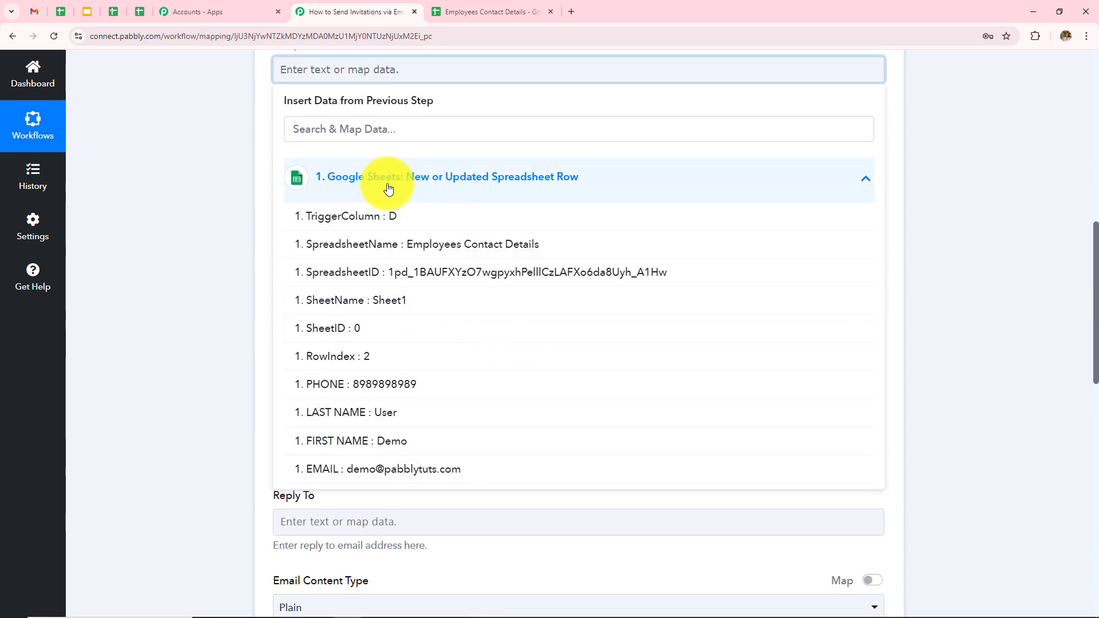
{"action": "left_click", "coordinate": [384, 477]}
{"action": "left_click", "coordinate": [205, 321]}
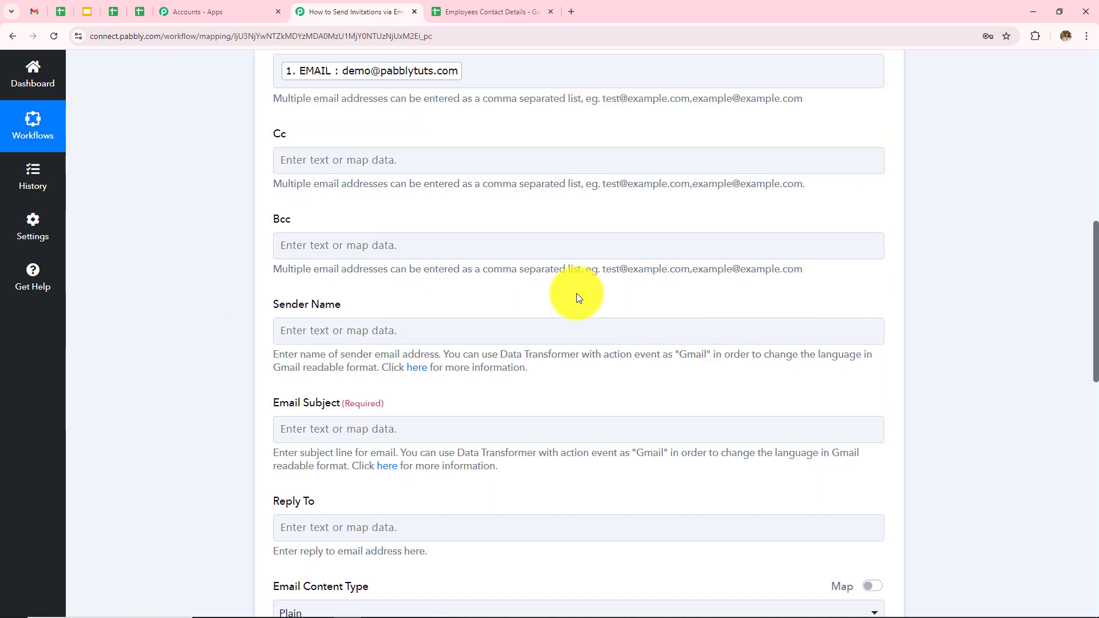
Set the sender name to "Pabbly" and the email subject to "Get Ready for Our Annual Product Launch Event! 🚀"
{"action": "scroll", "coordinate": [576, 293], "scroll_direction": "up", "scroll_amount": 2}
{"action": "scroll", "coordinate": [576, 293], "scroll_direction": "down", "scroll_amount": 2}
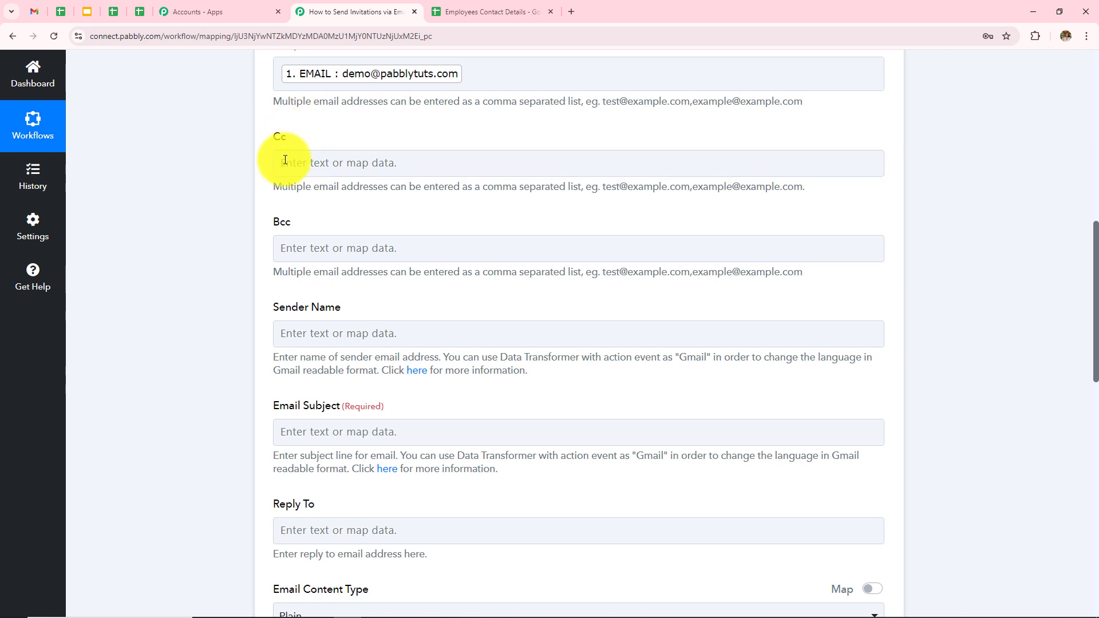
{"action": "scroll", "coordinate": [436, 231], "scroll_direction": "down", "scroll_amount": 3}
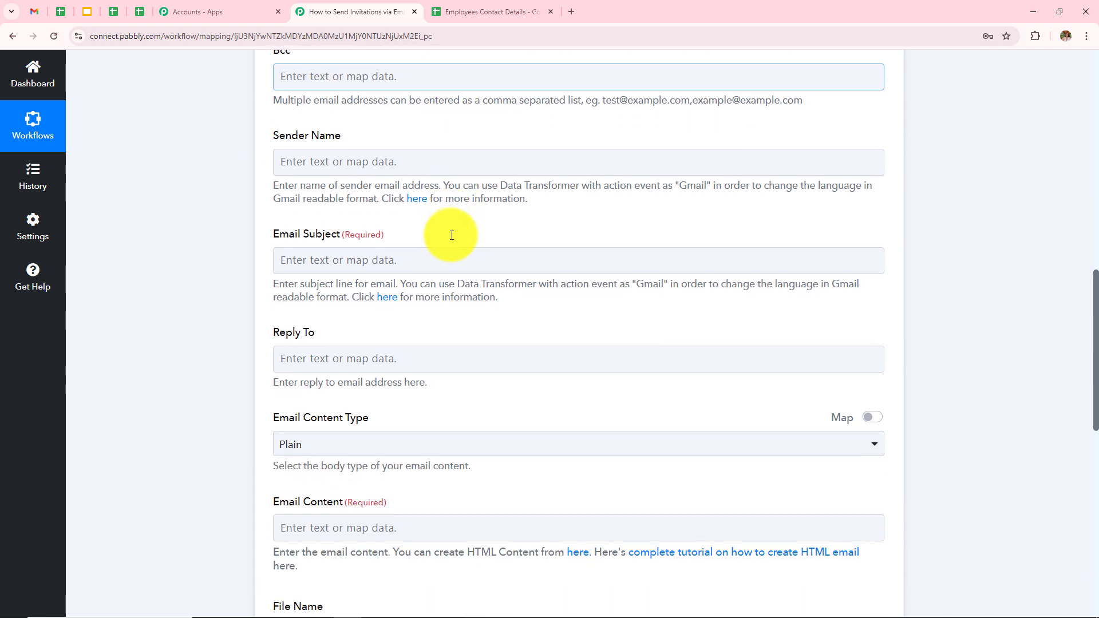
{"action": "scroll", "coordinate": [451, 234], "scroll_direction": "up", "scroll_amount": 1}
{"action": "left_click", "coordinate": [426, 213]}
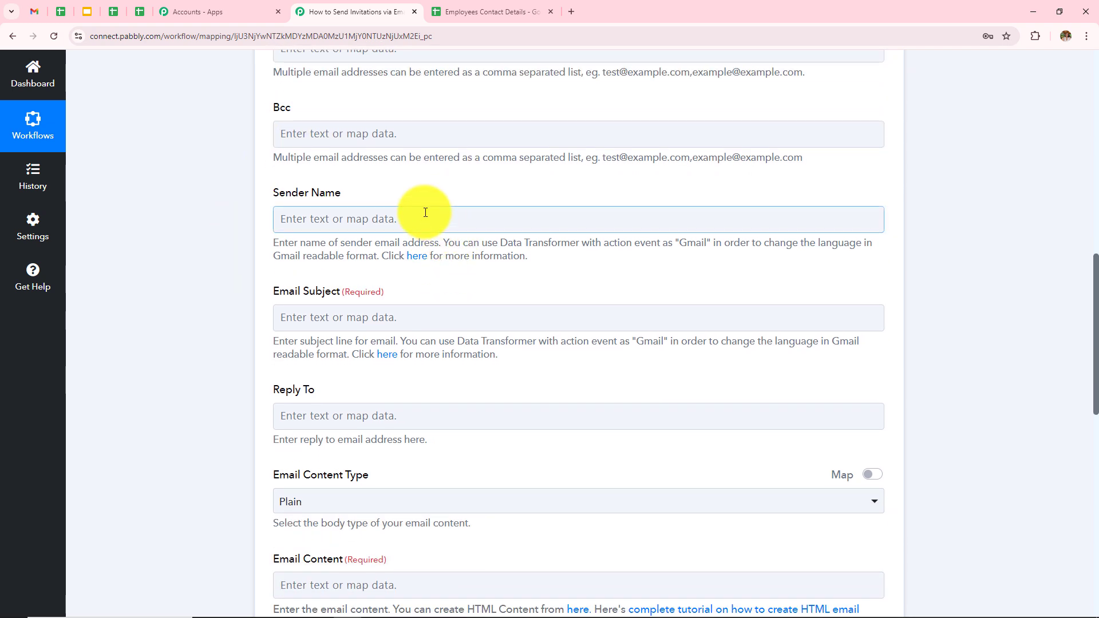
{"action": "left_click", "coordinate": [362, 219]}
{"action": "type", "text": "Pabbly"}
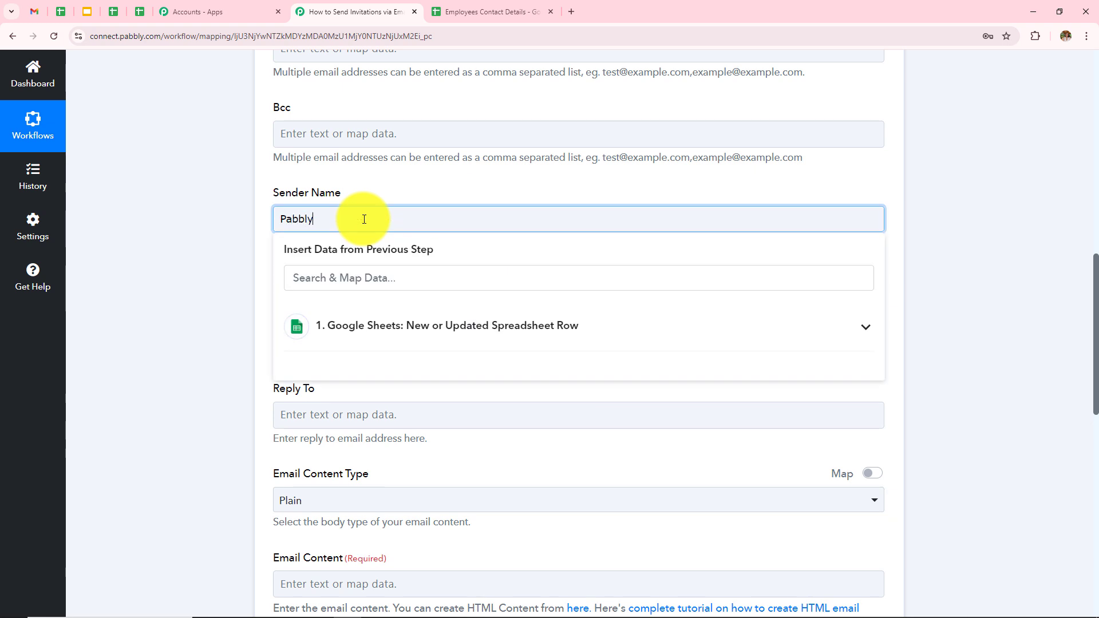
{"action": "scroll", "coordinate": [325, 182], "scroll_direction": "down", "scroll_amount": 2}
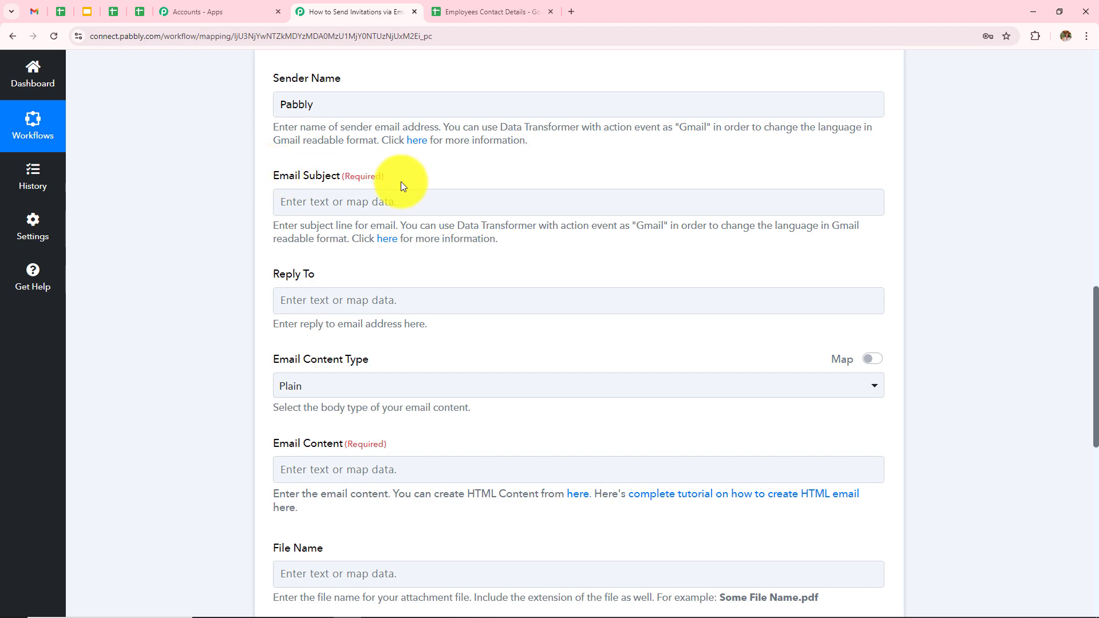
{"action": "left_click", "coordinate": [239, 274]}
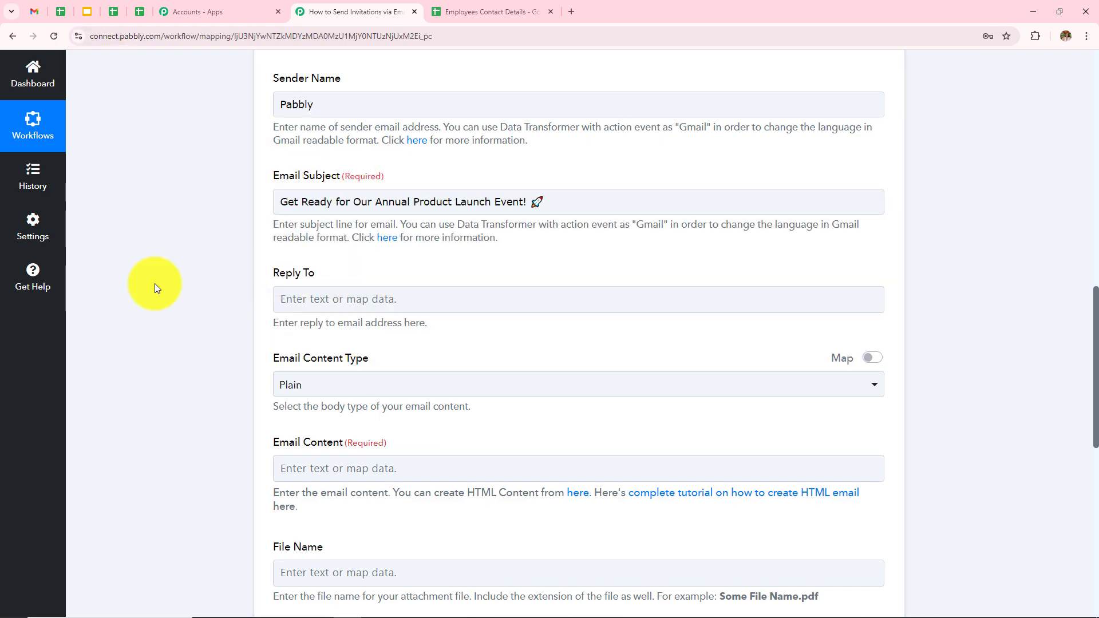
Choose Plain as the email content type, leaving the Reply To address empty
{"action": "scroll", "coordinate": [392, 321], "scroll_direction": "down", "scroll_amount": 3}
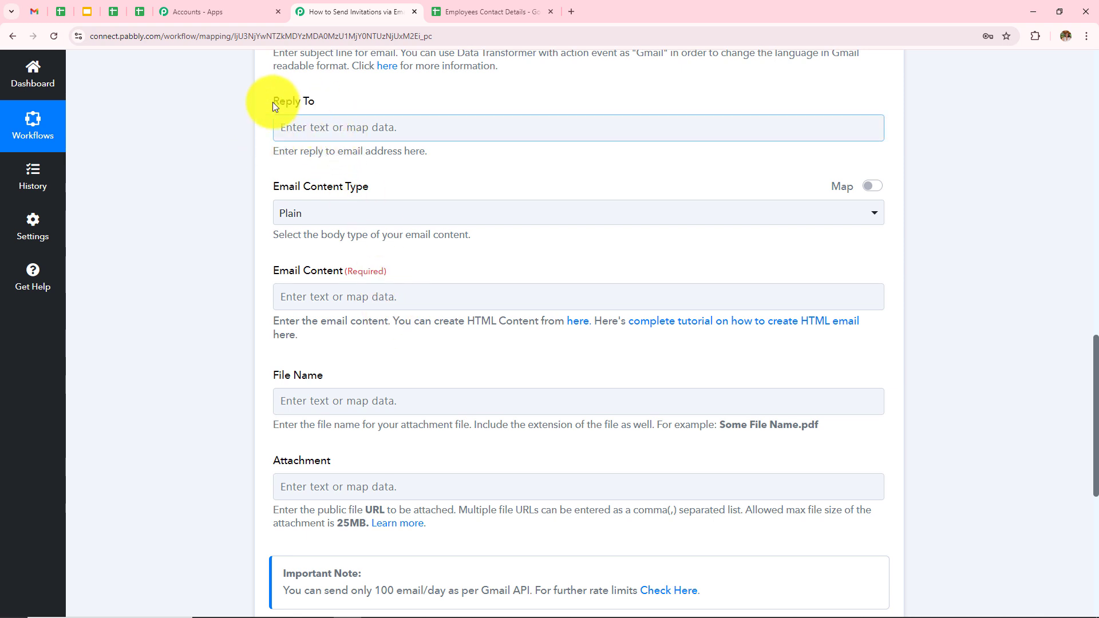
{"action": "scroll", "coordinate": [321, 163], "scroll_direction": "up", "scroll_amount": 1}
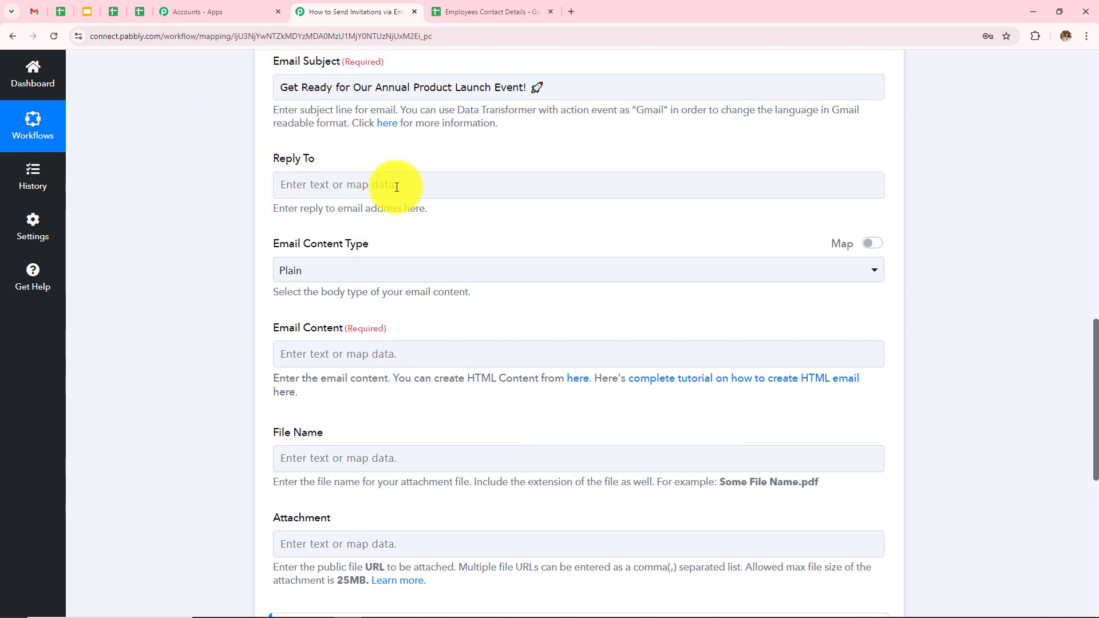
{"action": "scroll", "coordinate": [355, 184], "scroll_direction": "down", "scroll_amount": 1}
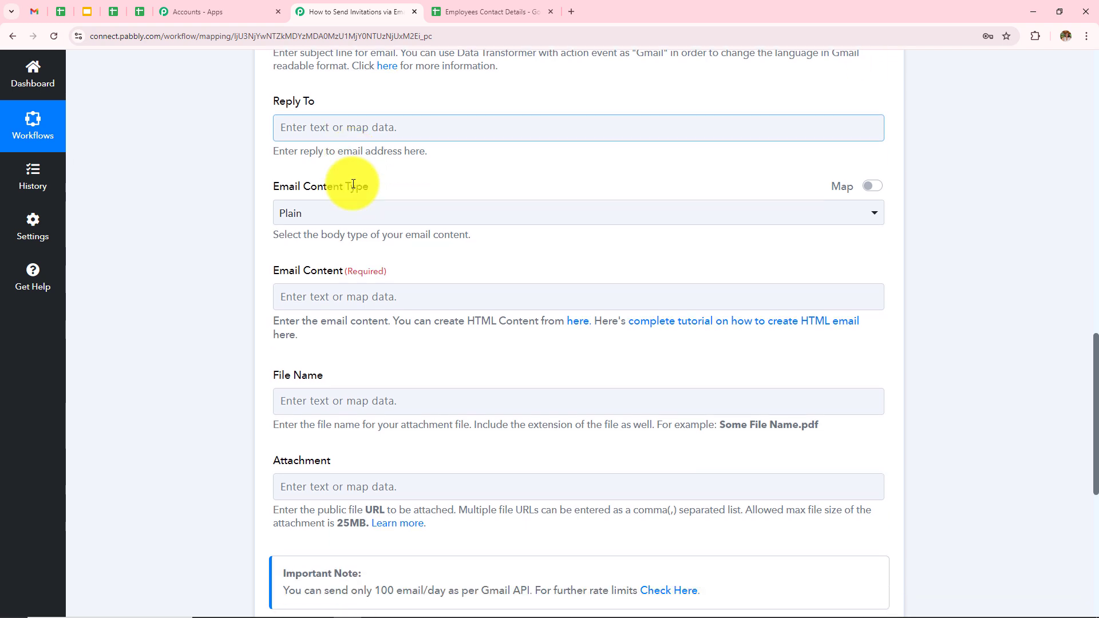
{"action": "left_click", "coordinate": [337, 213]}
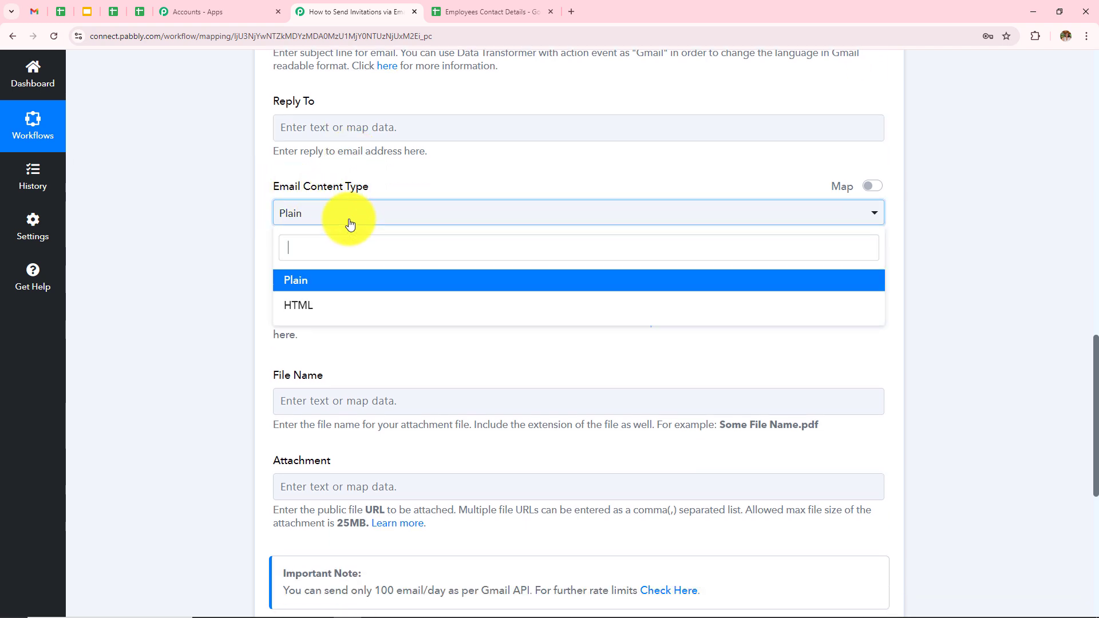
{"action": "left_click", "coordinate": [305, 280]}
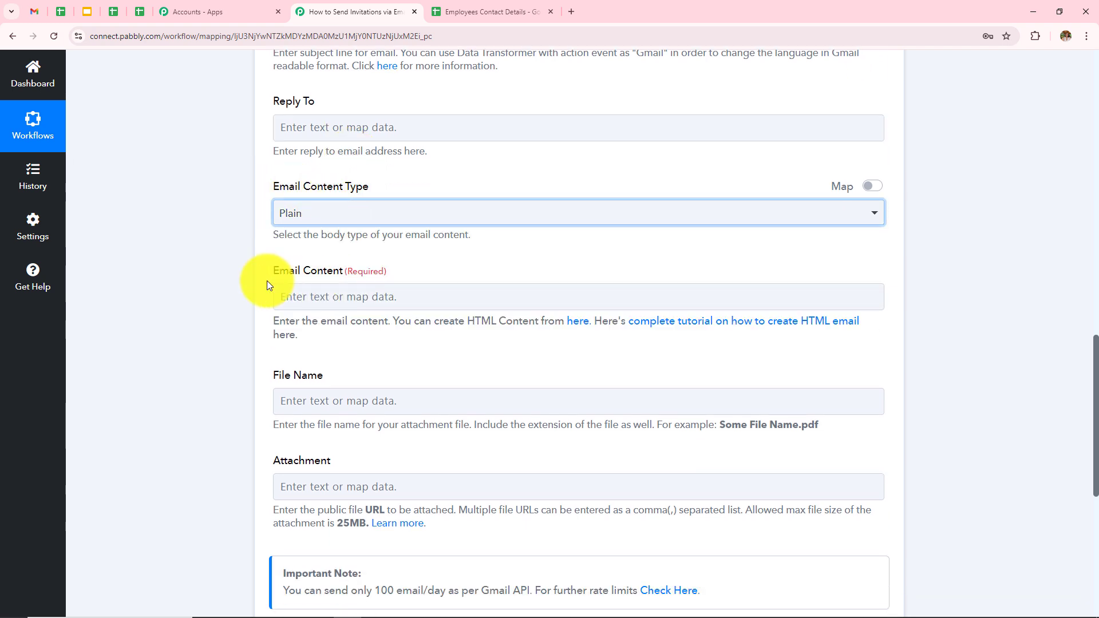
Fill the email content with the prepared Annual Product Launch Event invitation text, including the date, time, location and closing
{"action": "scroll", "coordinate": [428, 234], "scroll_direction": "down", "scroll_amount": 2}
{"action": "left_click", "coordinate": [318, 171]}
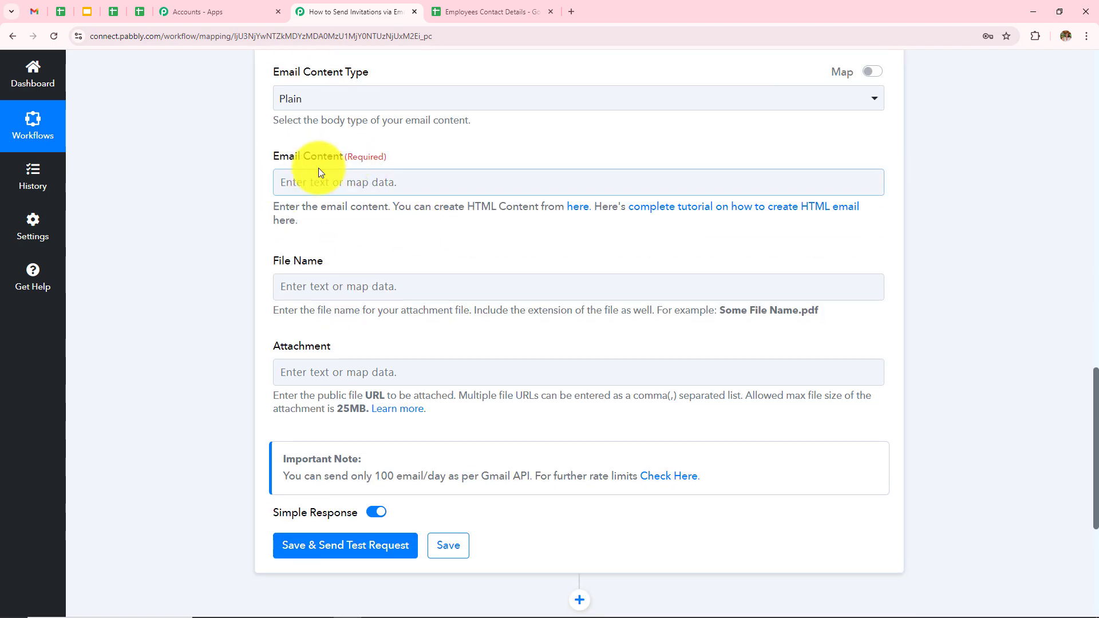
{"action": "key", "text": "ctrl+v"}
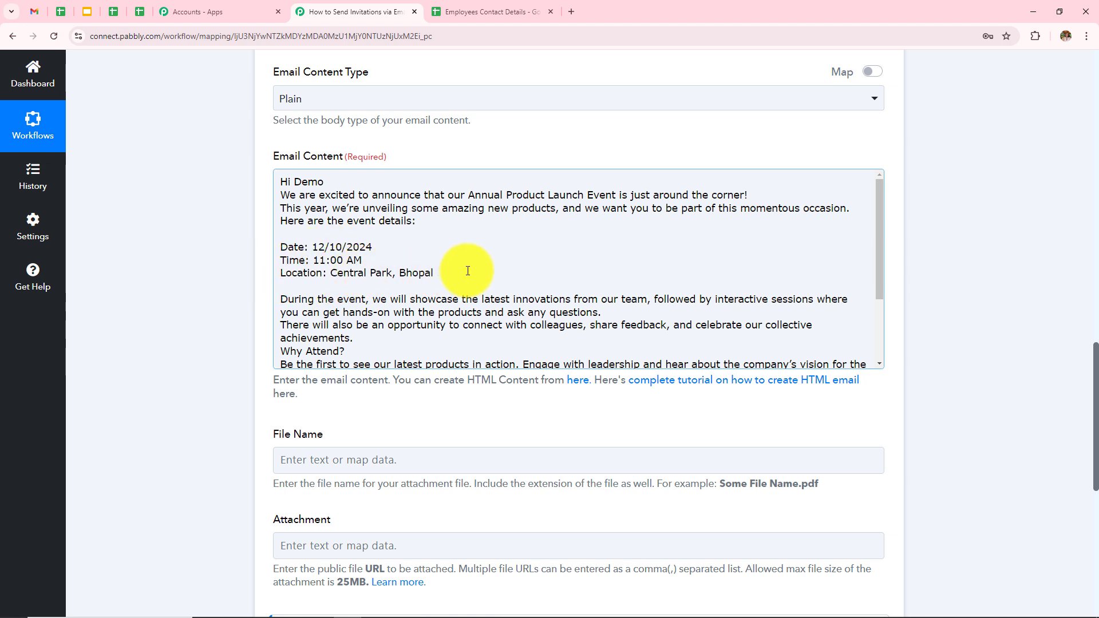
{"action": "scroll", "coordinate": [434, 268], "scroll_direction": "down", "scroll_amount": 3}
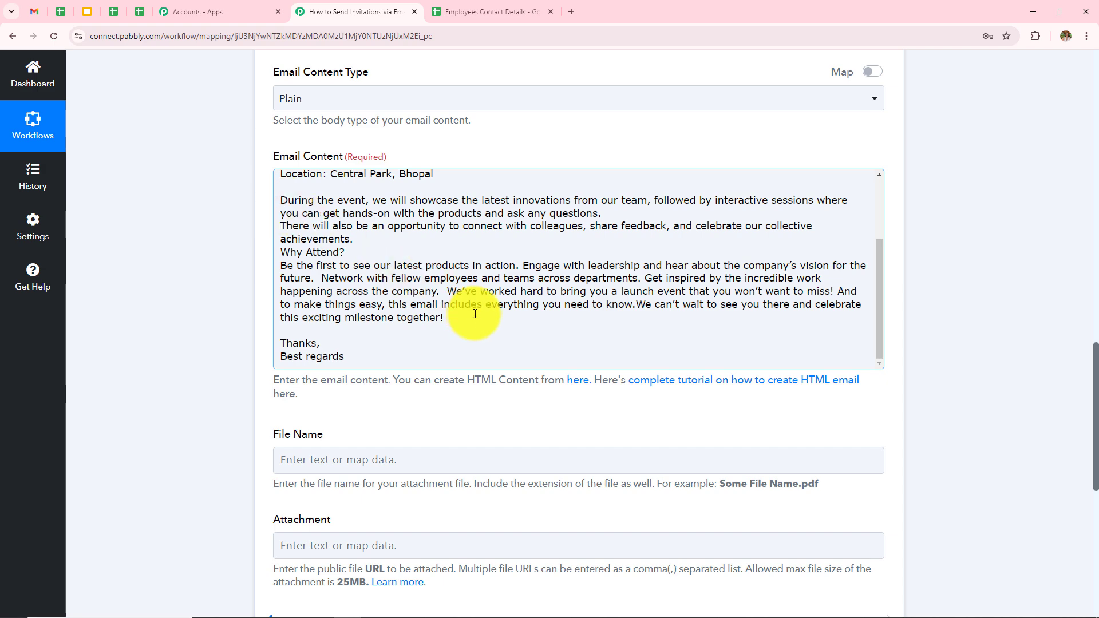
{"action": "scroll", "coordinate": [490, 319], "scroll_direction": "down", "scroll_amount": 2}
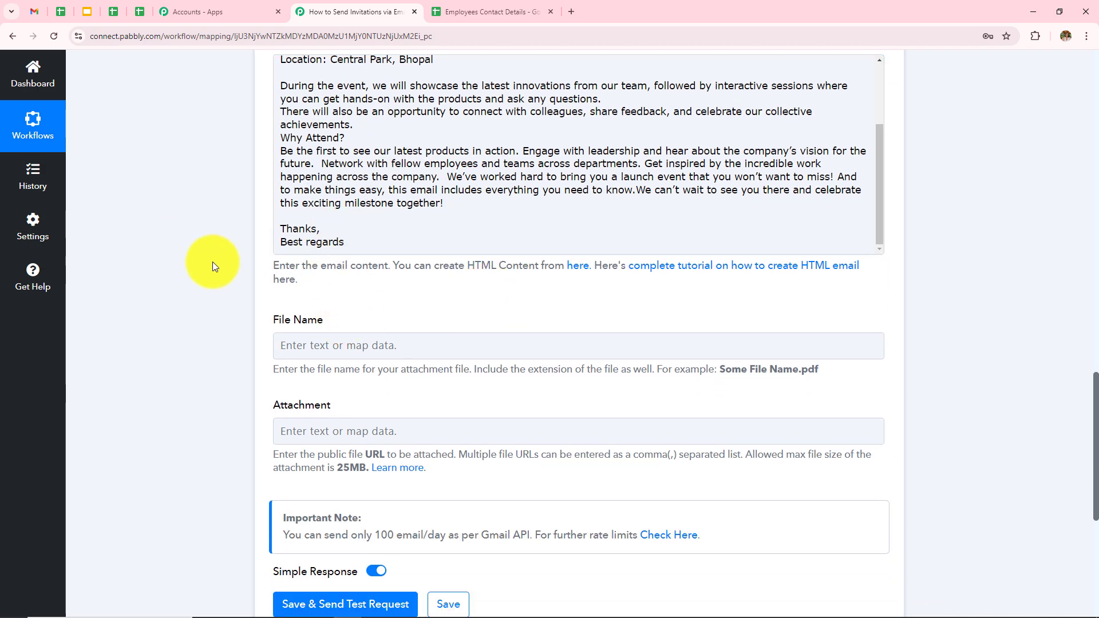
Replace "Demo" in the email content's greeting with the FIRST NAME value from the Google Sheets trigger
{"action": "scroll", "coordinate": [209, 272], "scroll_direction": "up", "scroll_amount": 4}
{"action": "scroll", "coordinate": [340, 313], "scroll_direction": "up", "scroll_amount": 3}
{"action": "double_click", "coordinate": [295, 296]}
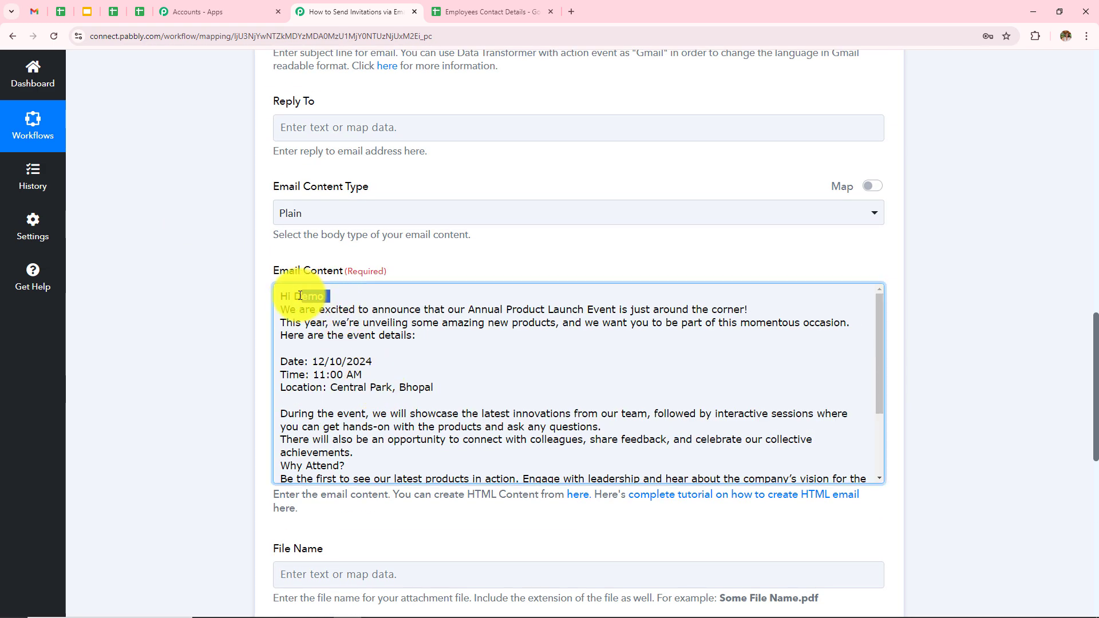
{"action": "key", "text": "BackSpace"}
{"action": "scroll", "coordinate": [270, 231], "scroll_direction": "down", "scroll_amount": 2}
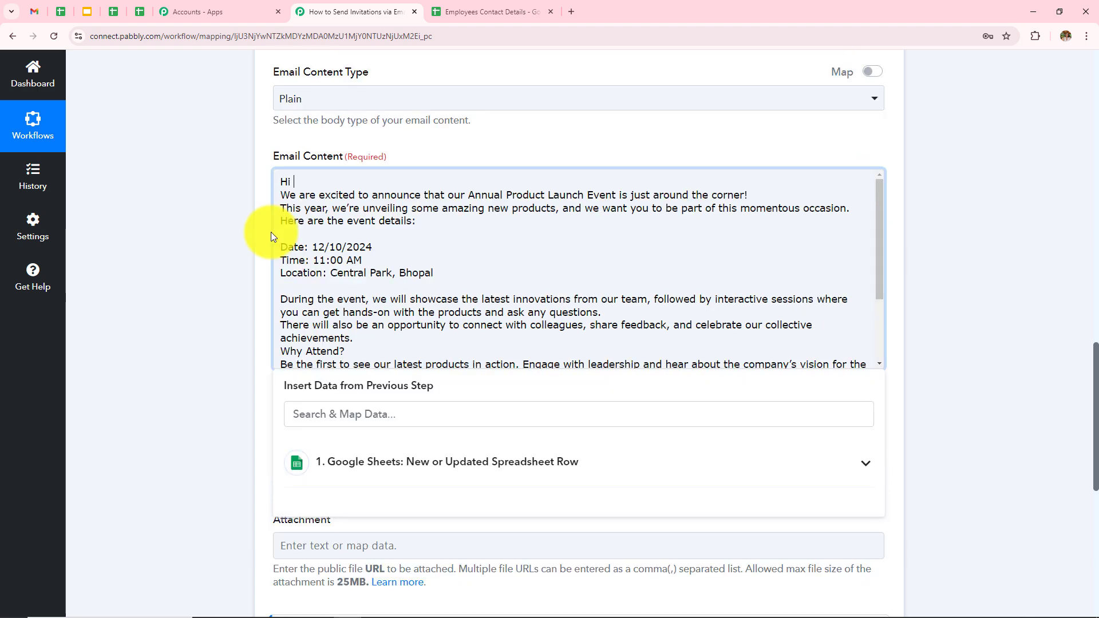
{"action": "left_click", "coordinate": [453, 463]}
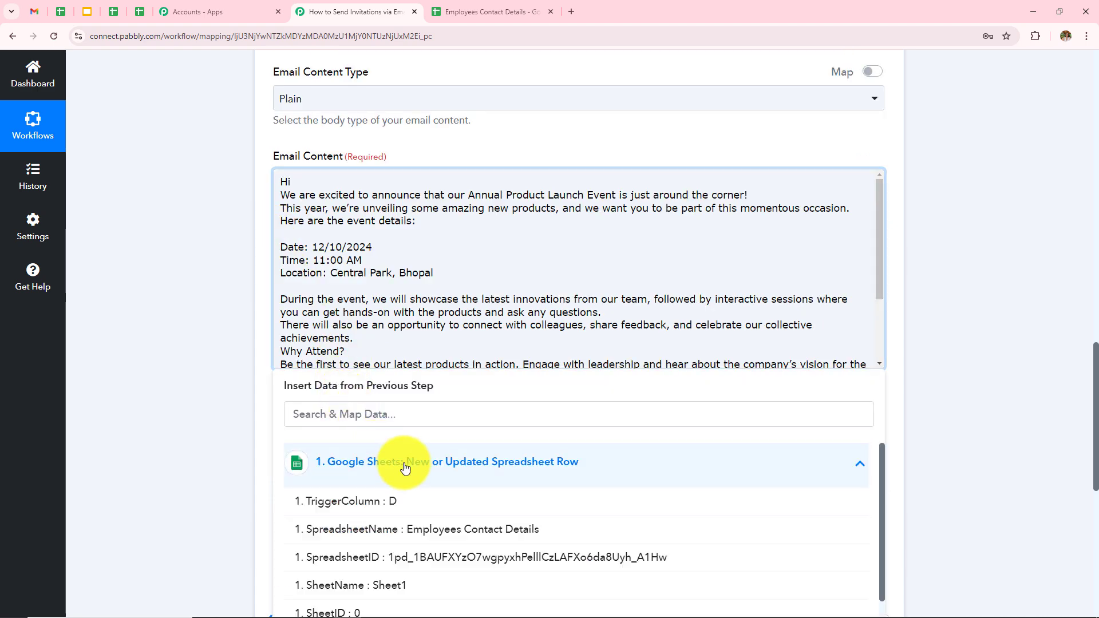
{"action": "scroll", "coordinate": [470, 394], "scroll_direction": "down", "scroll_amount": 3}
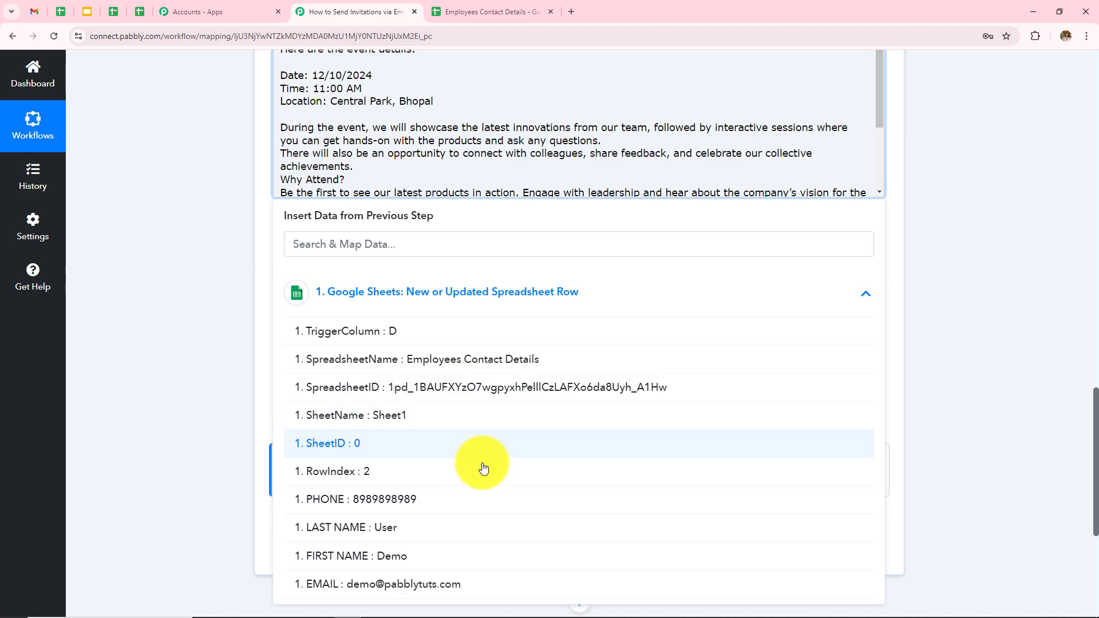
{"action": "left_click", "coordinate": [469, 558]}
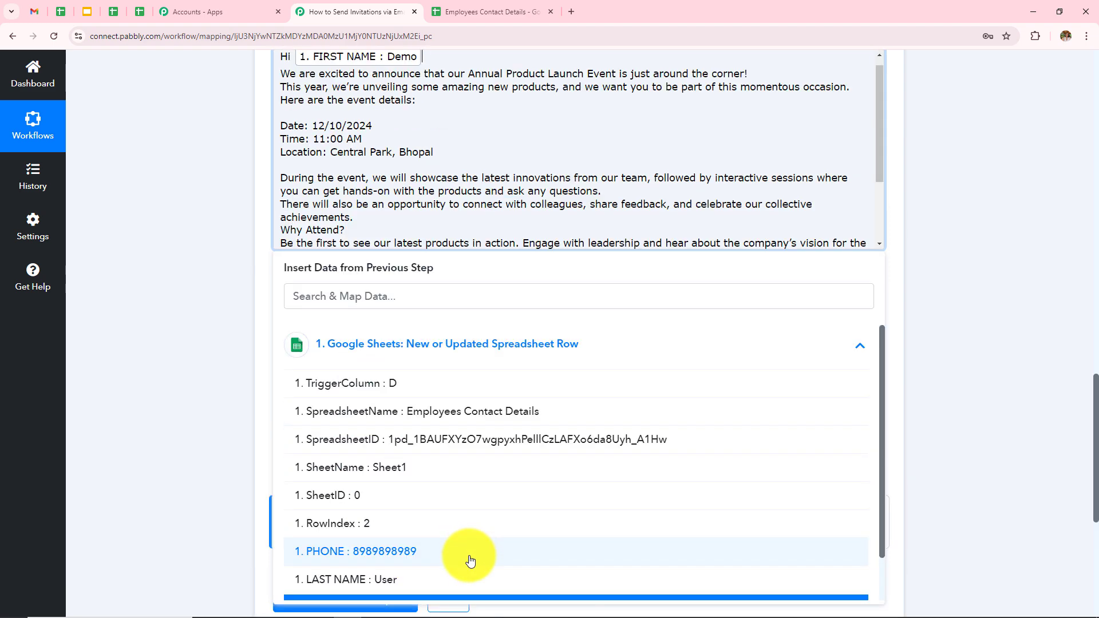
Map the LAST NAME value into the greeting after FIRST NAME, separating the two with a space
{"action": "scroll", "coordinate": [406, 547], "scroll_direction": "down", "scroll_amount": 1}
{"action": "left_click", "coordinate": [410, 532]}
{"action": "left_click", "coordinate": [193, 396]}
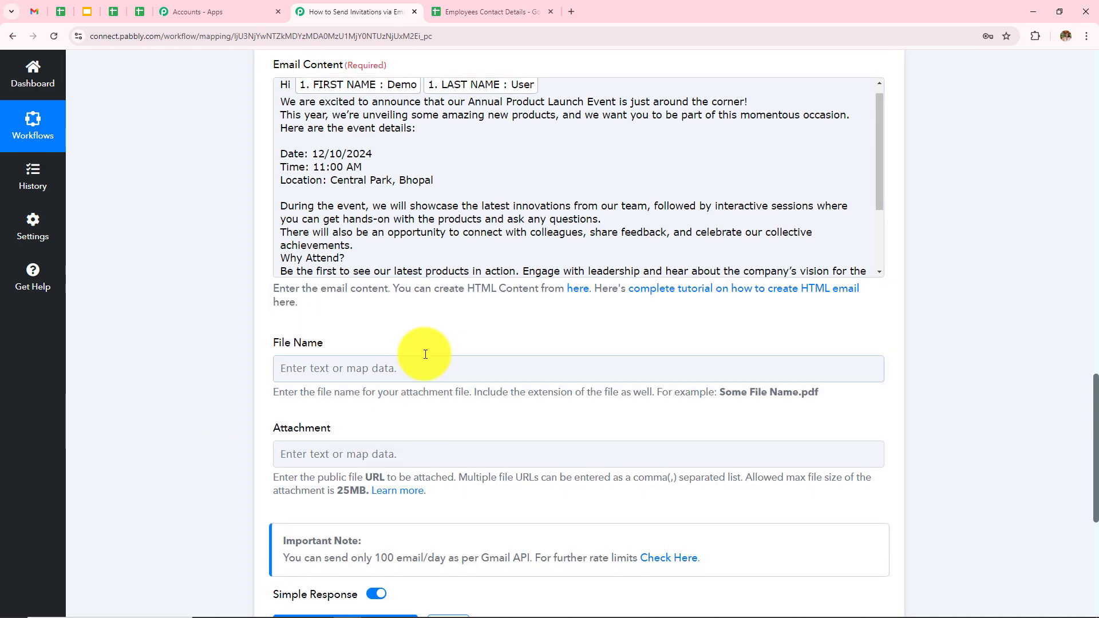
{"action": "scroll", "coordinate": [418, 299], "scroll_direction": "up", "scroll_amount": 4}
{"action": "left_click", "coordinate": [423, 285]}
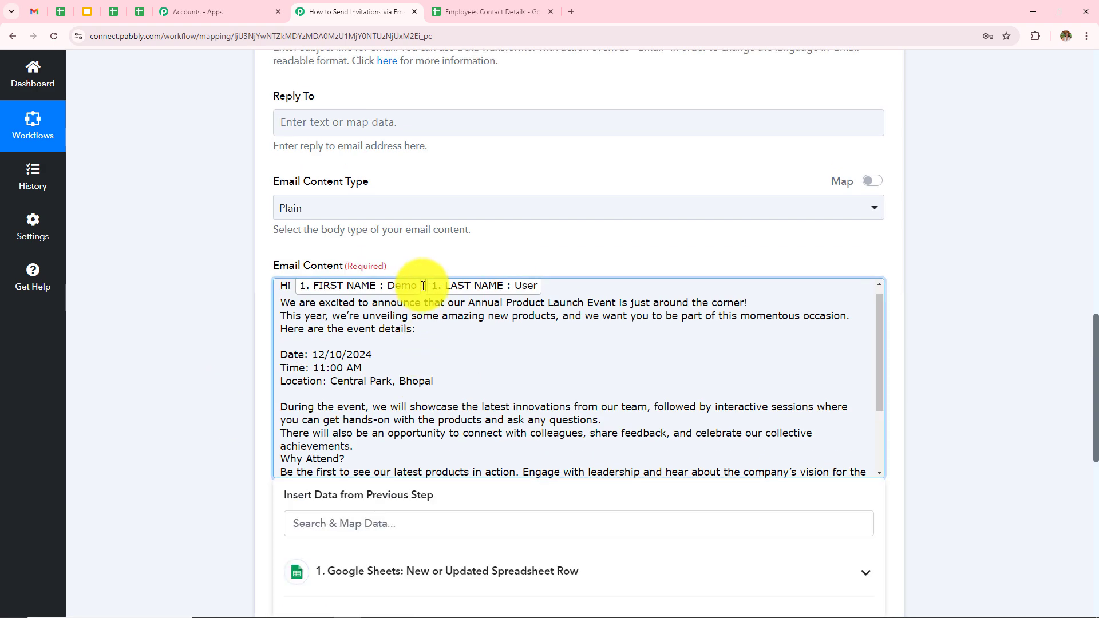
{"action": "left_click", "coordinate": [156, 379]}
Review the mapped recipient and greeting fields of the email and compare them with the employee rows in the Employees Contact Details spreadsheet
{"action": "scroll", "coordinate": [531, 287], "scroll_direction": "up", "scroll_amount": 3}
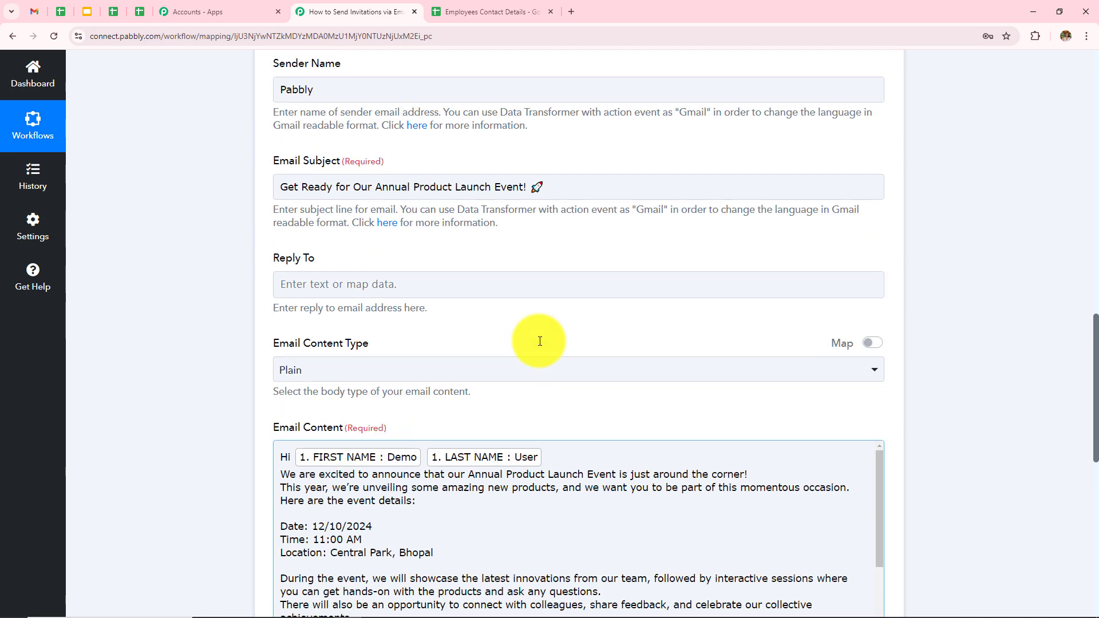
{"action": "scroll", "coordinate": [540, 341], "scroll_direction": "up", "scroll_amount": 6}
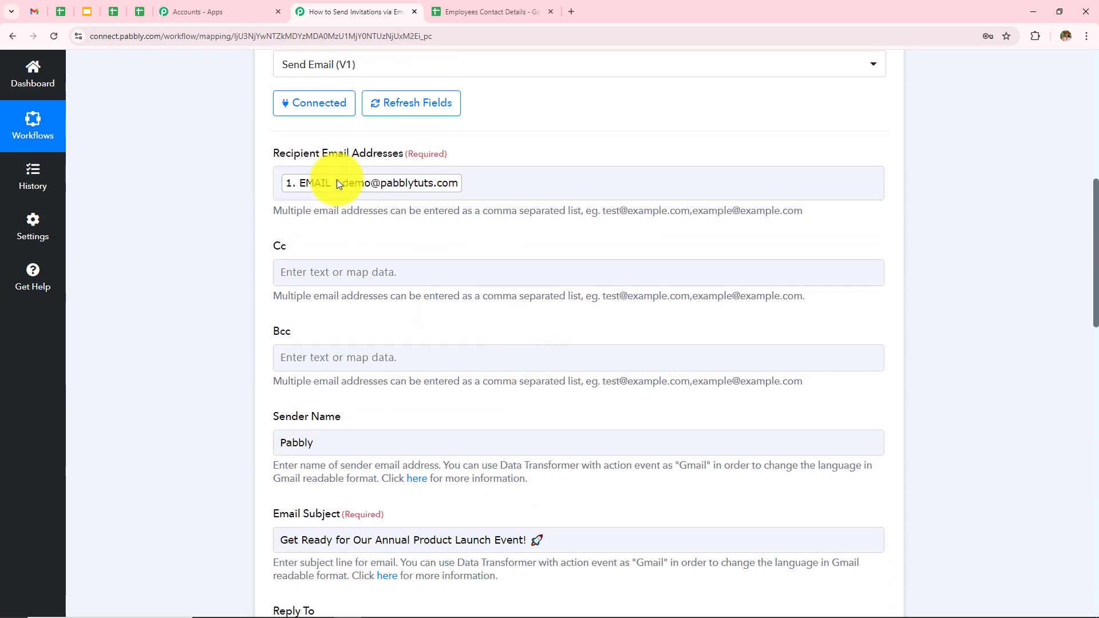
{"action": "scroll", "coordinate": [524, 315], "scroll_direction": "down", "scroll_amount": 8}
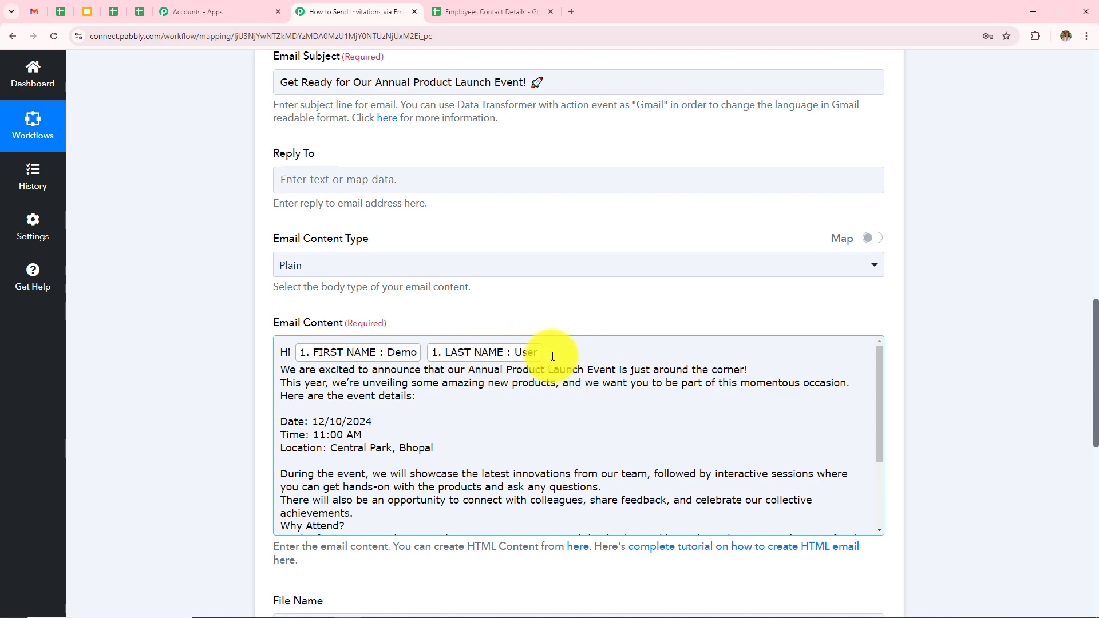
{"action": "scroll", "coordinate": [552, 356], "scroll_direction": "up", "scroll_amount": 8}
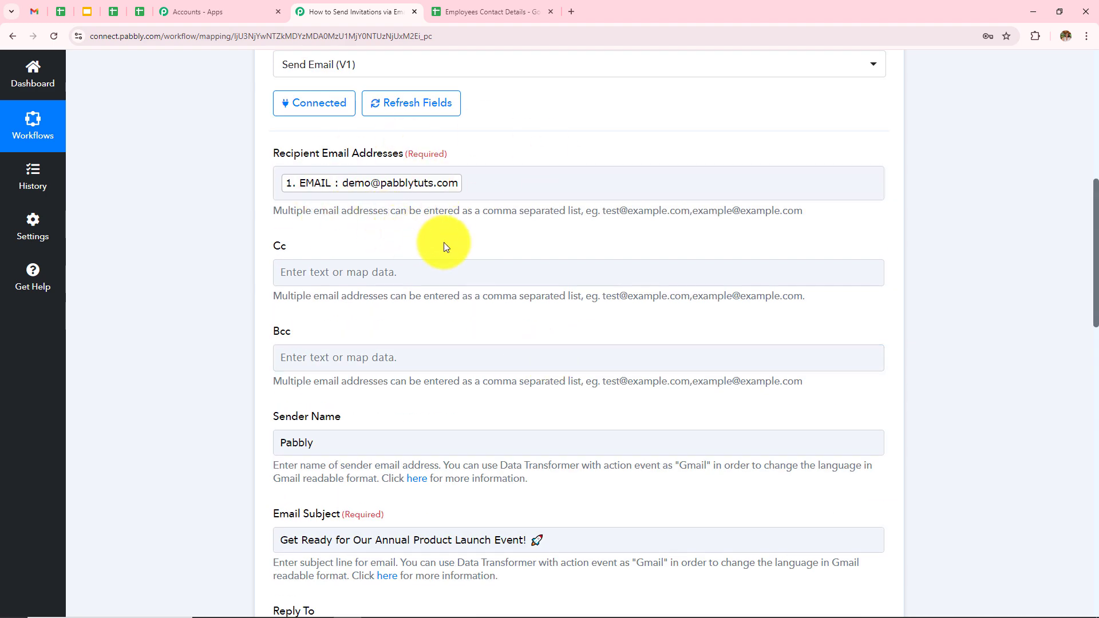
{"action": "scroll", "coordinate": [445, 246], "scroll_direction": "down", "scroll_amount": 8}
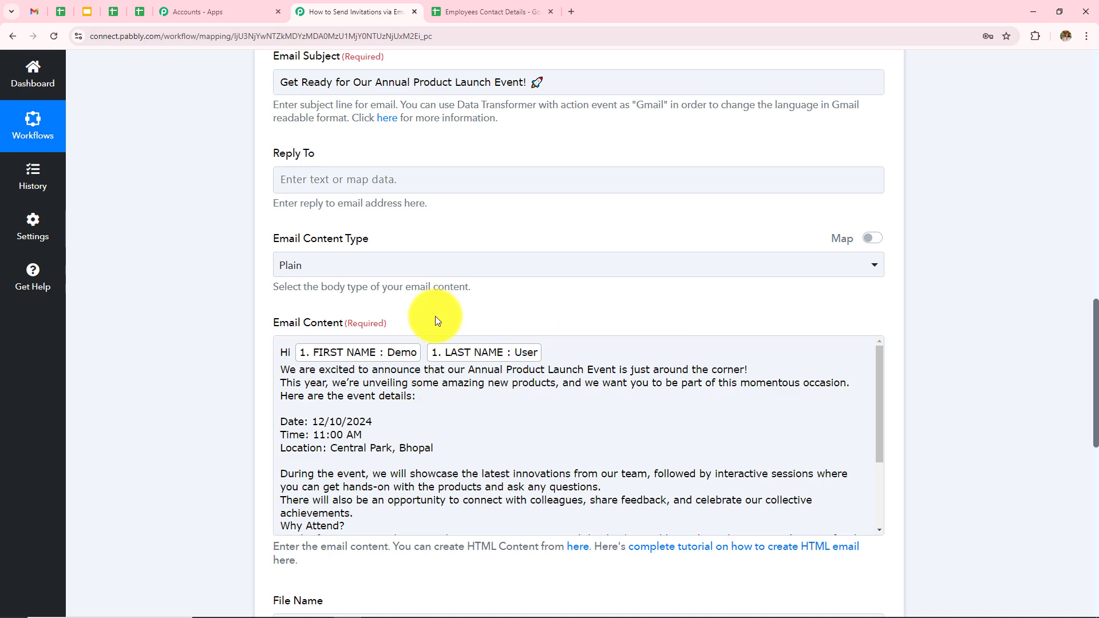
{"action": "scroll", "coordinate": [545, 349], "scroll_direction": "up", "scroll_amount": 5}
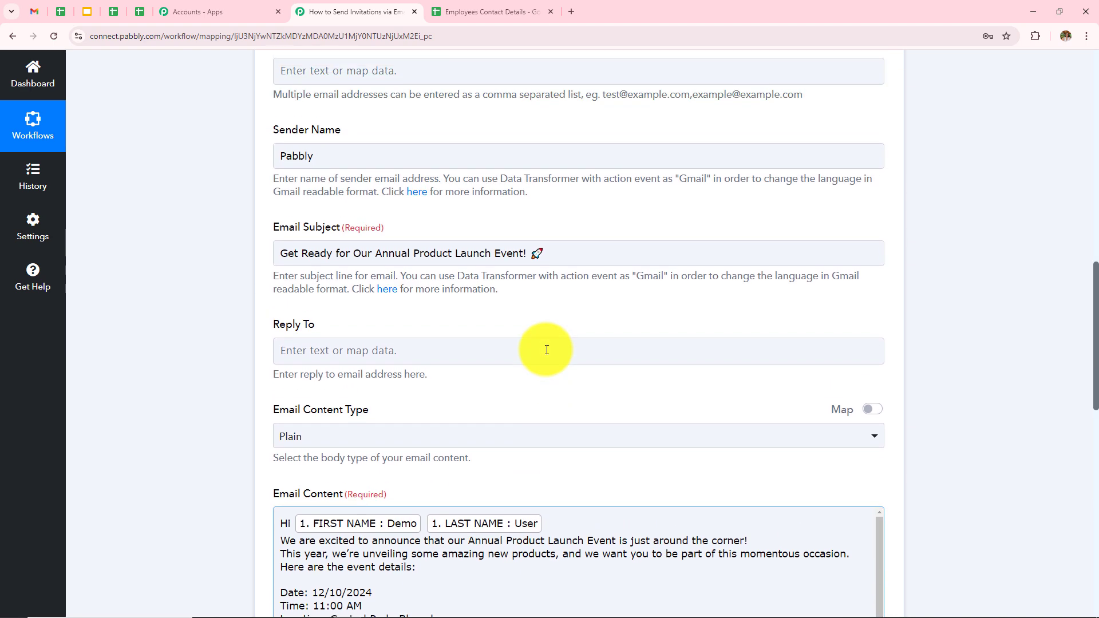
{"action": "scroll", "coordinate": [544, 349], "scroll_direction": "down", "scroll_amount": 5}
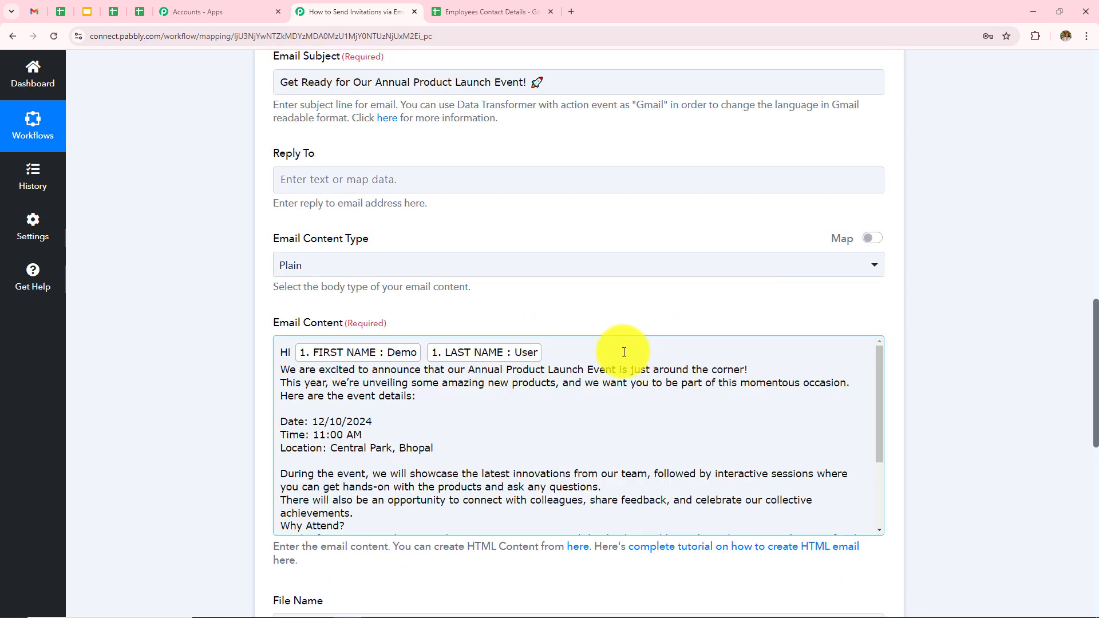
{"action": "key", "text": "ctrl+Tab"}
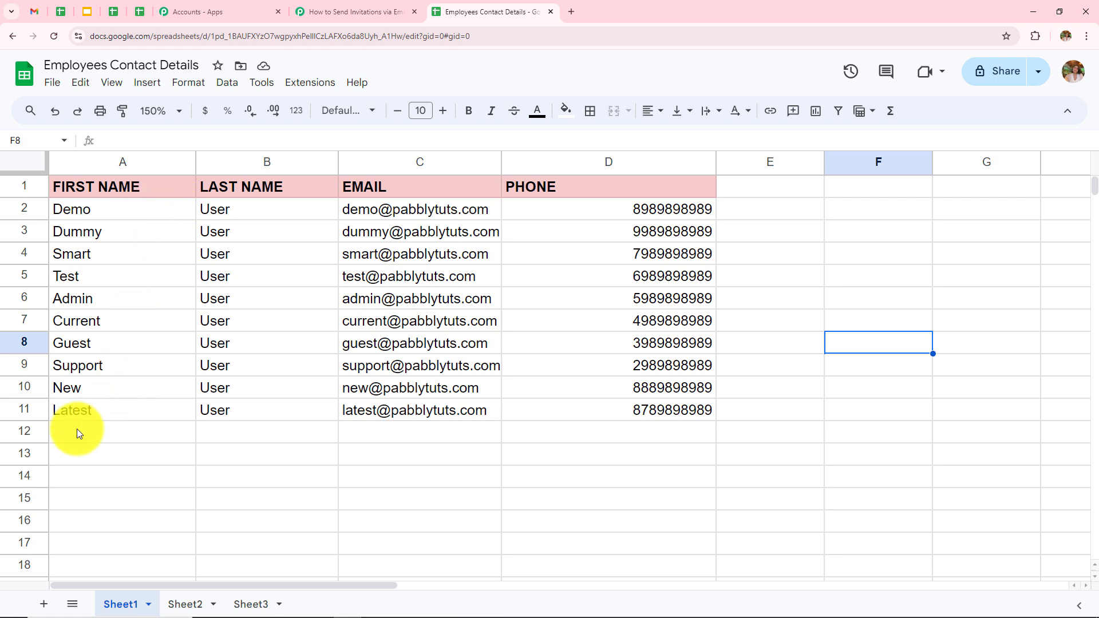
{"action": "key", "text": "ctrl+shift+Tab"}
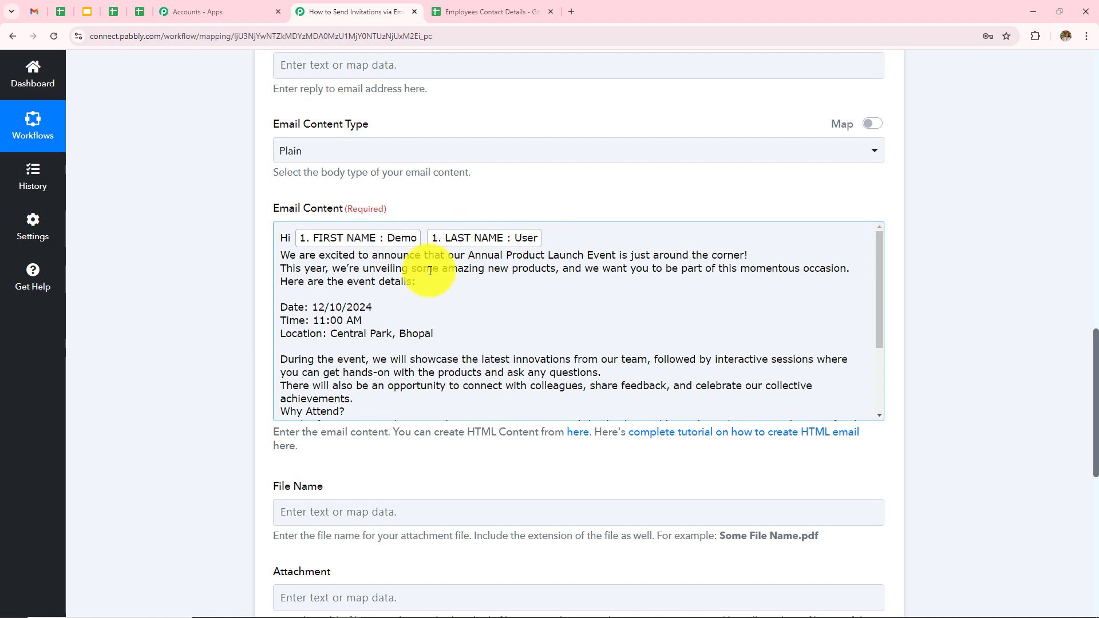
Check the optional File Name and Attachment fields and the other Gmail fields back up to the recipient address
{"action": "scroll", "coordinate": [639, 202], "scroll_direction": "down", "scroll_amount": 5}
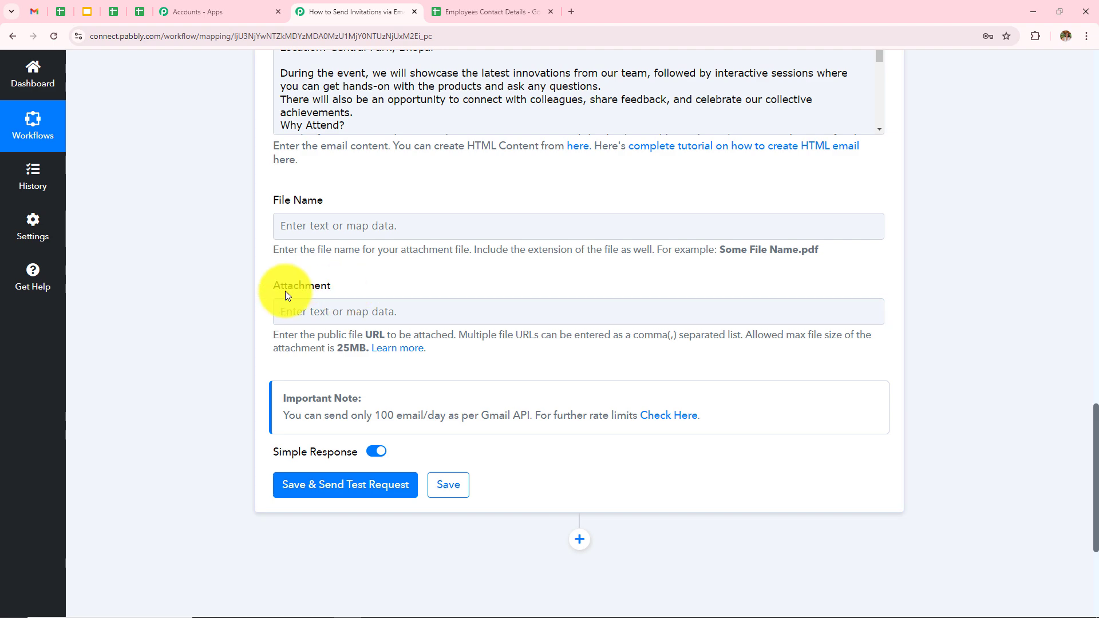
{"action": "left_click", "coordinate": [510, 280]}
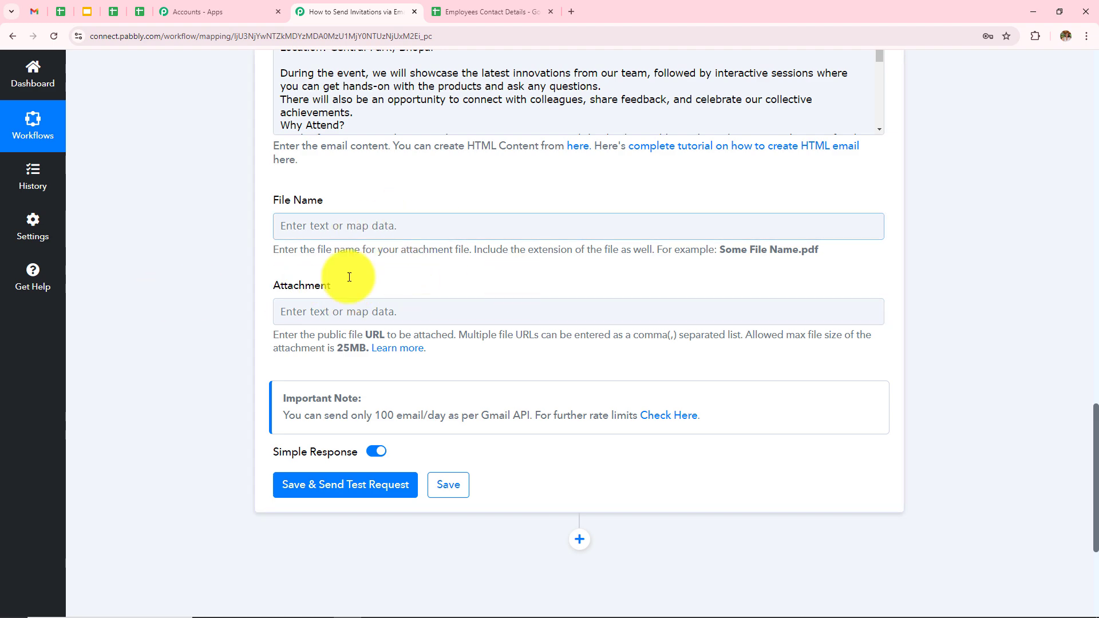
{"action": "scroll", "coordinate": [392, 314], "scroll_direction": "up", "scroll_amount": 4}
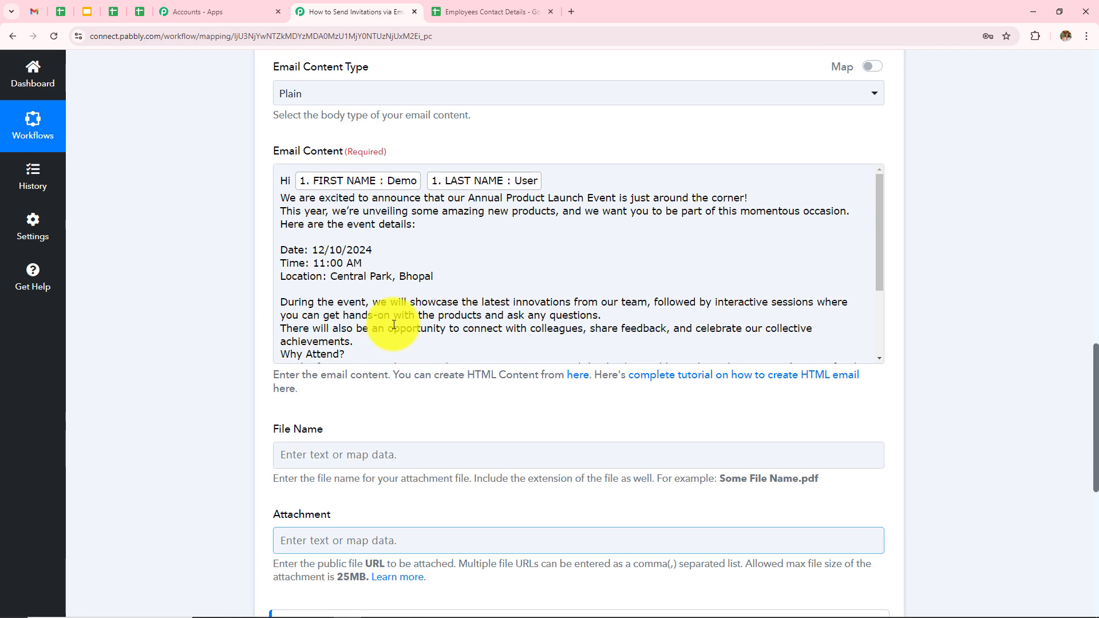
{"action": "scroll", "coordinate": [354, 320], "scroll_direction": "up", "scroll_amount": 4}
{"action": "scroll", "coordinate": [336, 385], "scroll_direction": "up", "scroll_amount": 3}
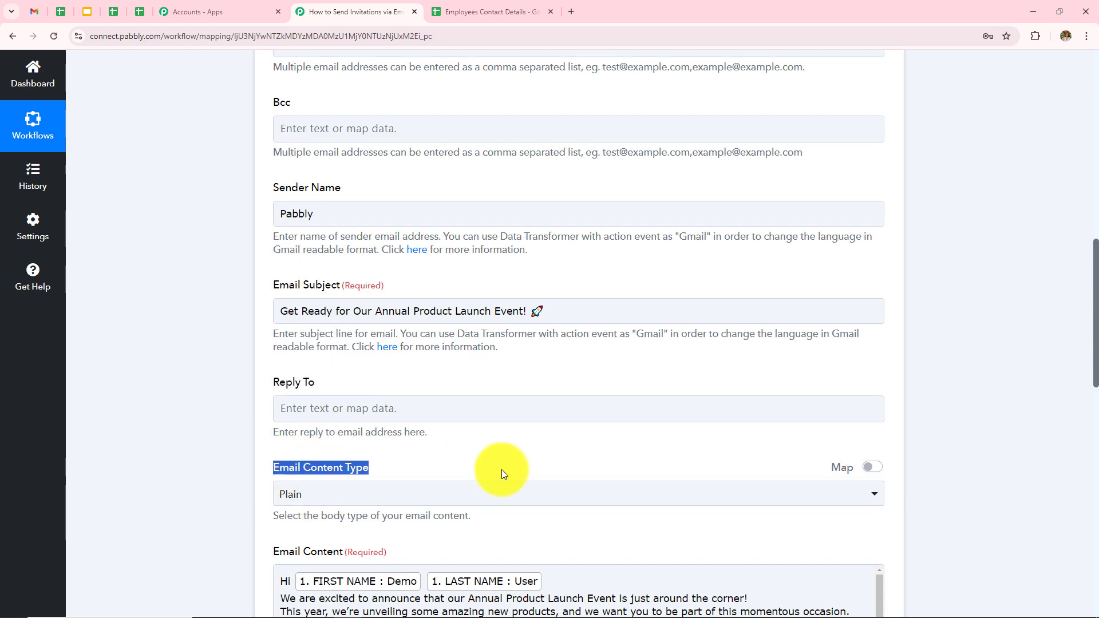
{"action": "scroll", "coordinate": [316, 428], "scroll_direction": "up", "scroll_amount": 3}
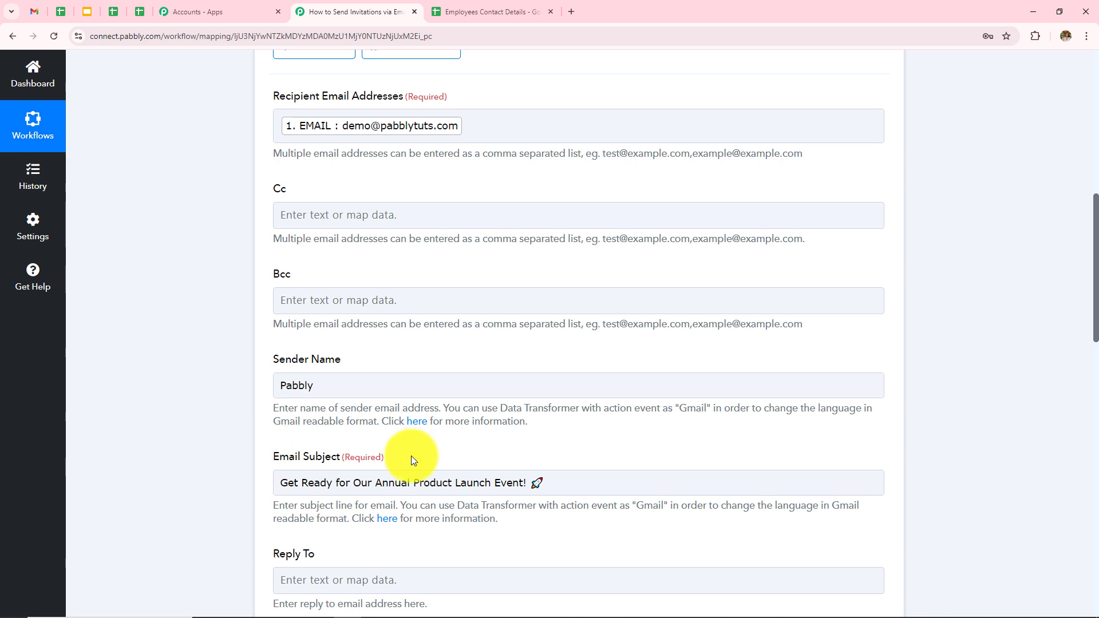
{"action": "scroll", "coordinate": [366, 463], "scroll_direction": "up", "scroll_amount": 1}
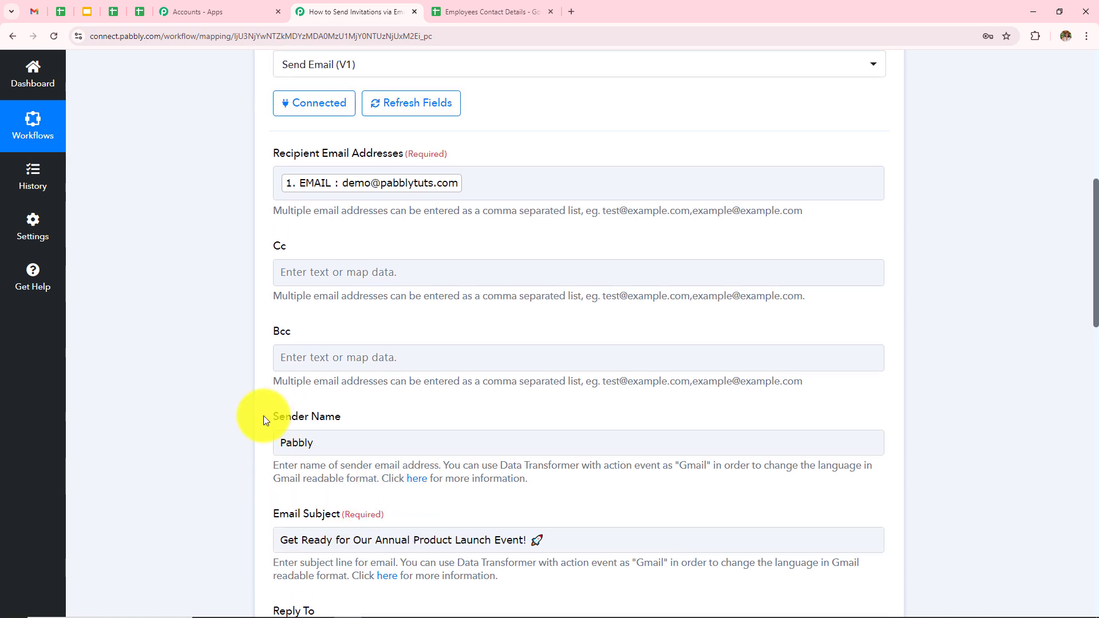
{"action": "scroll", "coordinate": [375, 421], "scroll_direction": "up", "scroll_amount": 2}
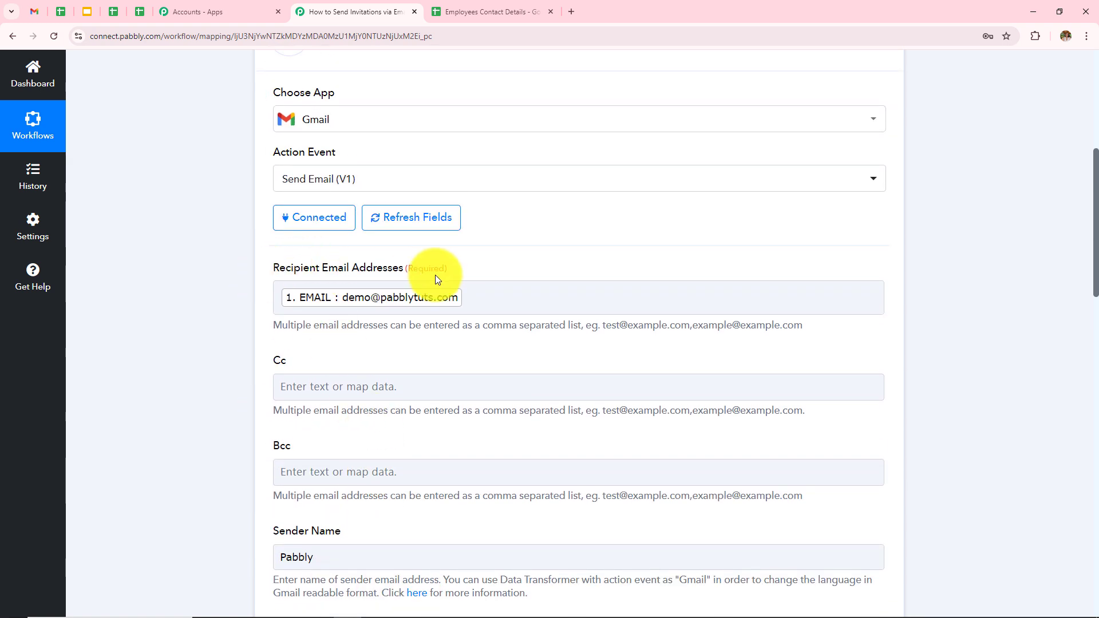
Save the Gmail action and send a test request, leaving the file name and attachment empty
{"action": "scroll", "coordinate": [545, 272], "scroll_direction": "down", "scroll_amount": 13}
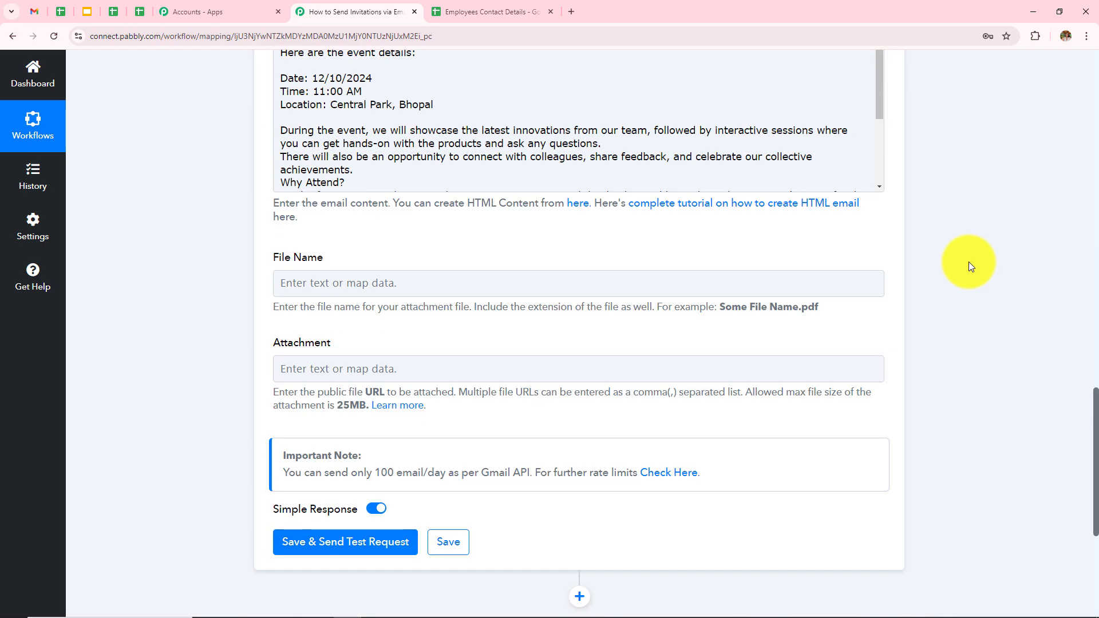
{"action": "scroll", "coordinate": [964, 261], "scroll_direction": "down", "scroll_amount": 3}
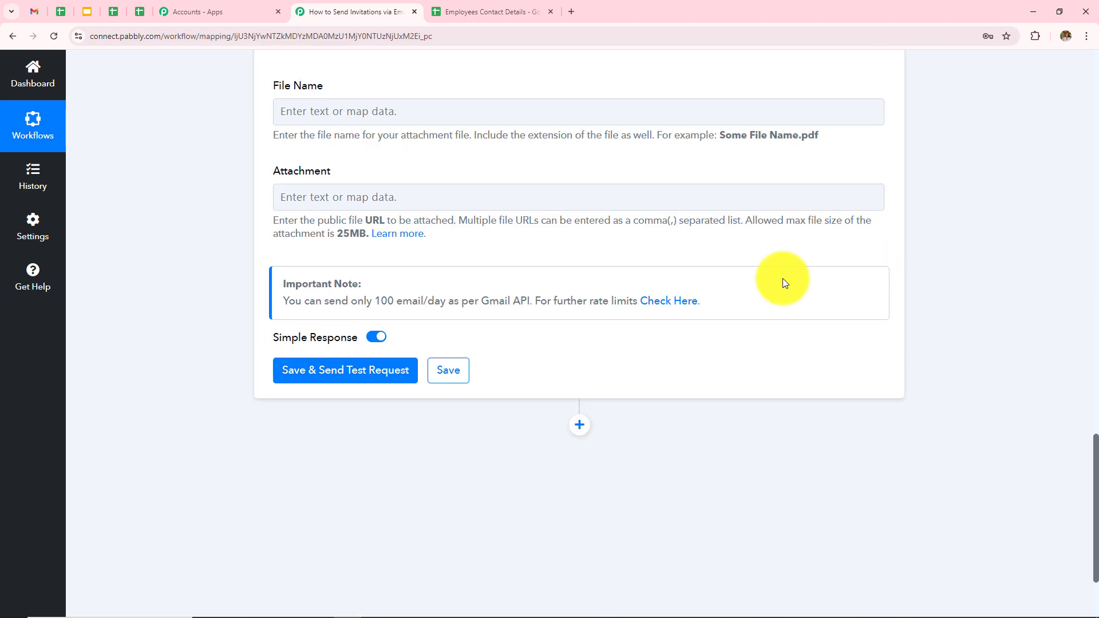
{"action": "left_click", "coordinate": [335, 382]}
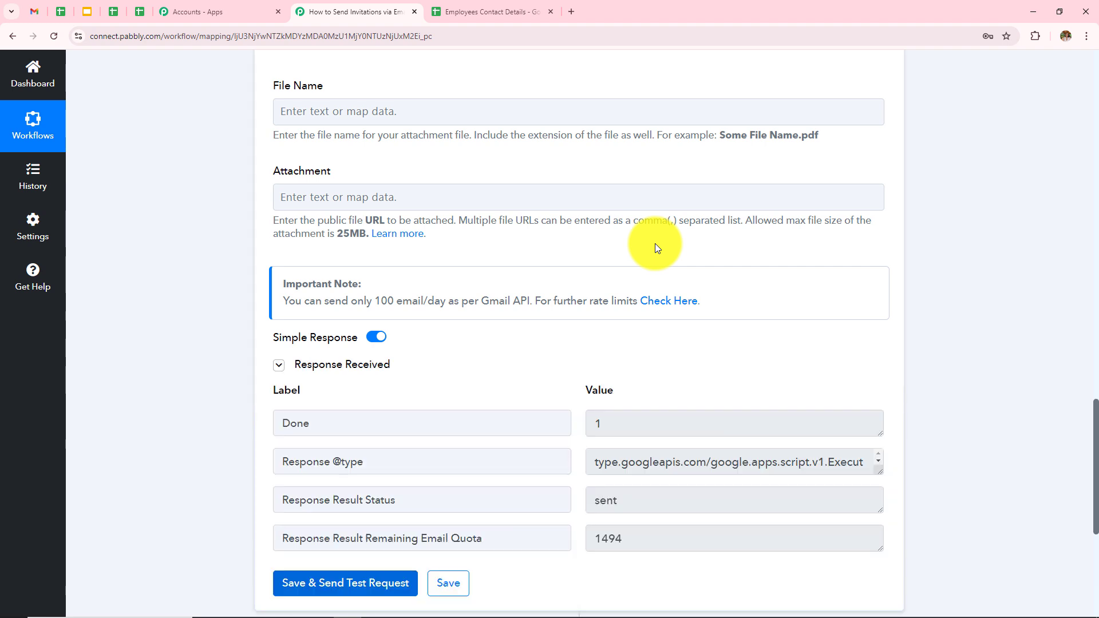
{"action": "double_click", "coordinate": [617, 423]}
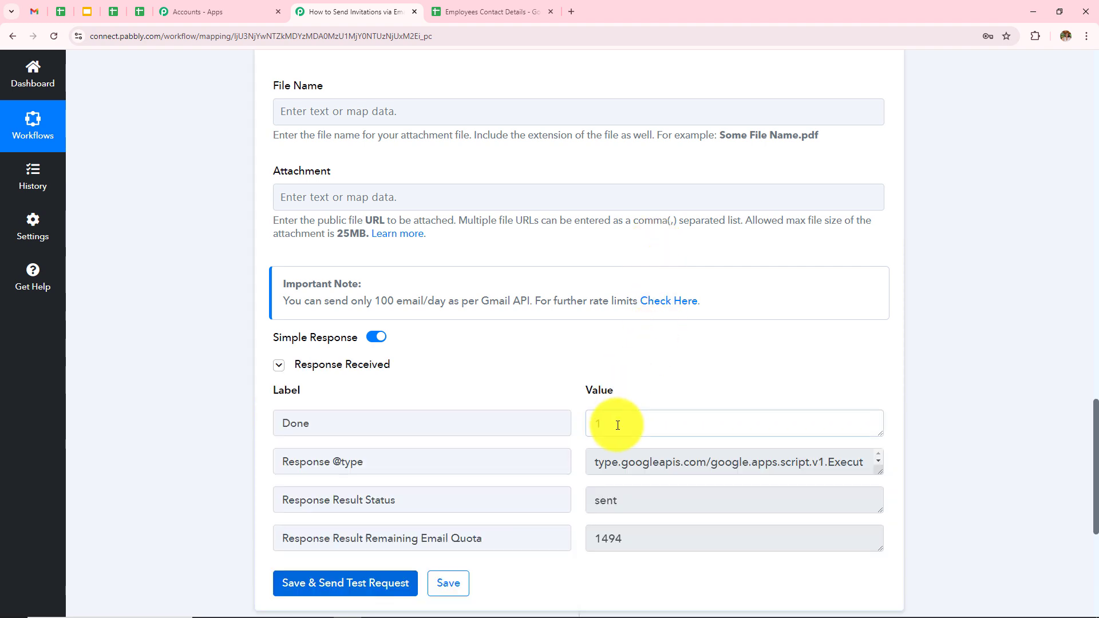
{"action": "left_click", "coordinate": [832, 351]}
Switch to the recipient's Gmail inbox and examine the received invitation's greeting, event date, time and location
{"action": "scroll", "coordinate": [763, 327], "scroll_direction": "up", "scroll_amount": 15}
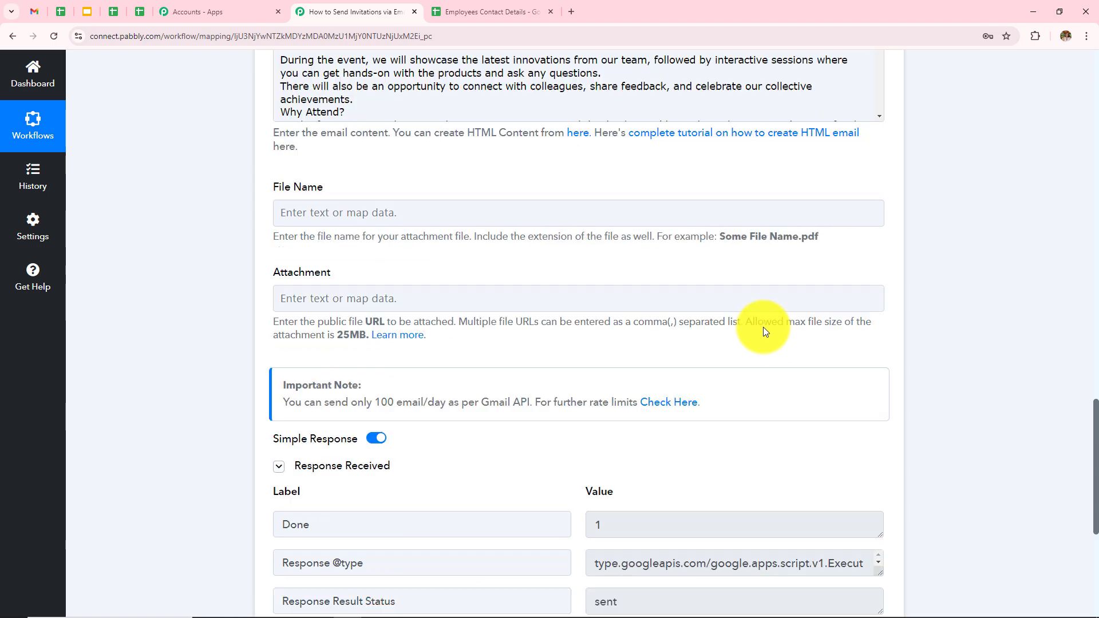
{"action": "scroll", "coordinate": [626, 351], "scroll_direction": "down", "scroll_amount": 4}
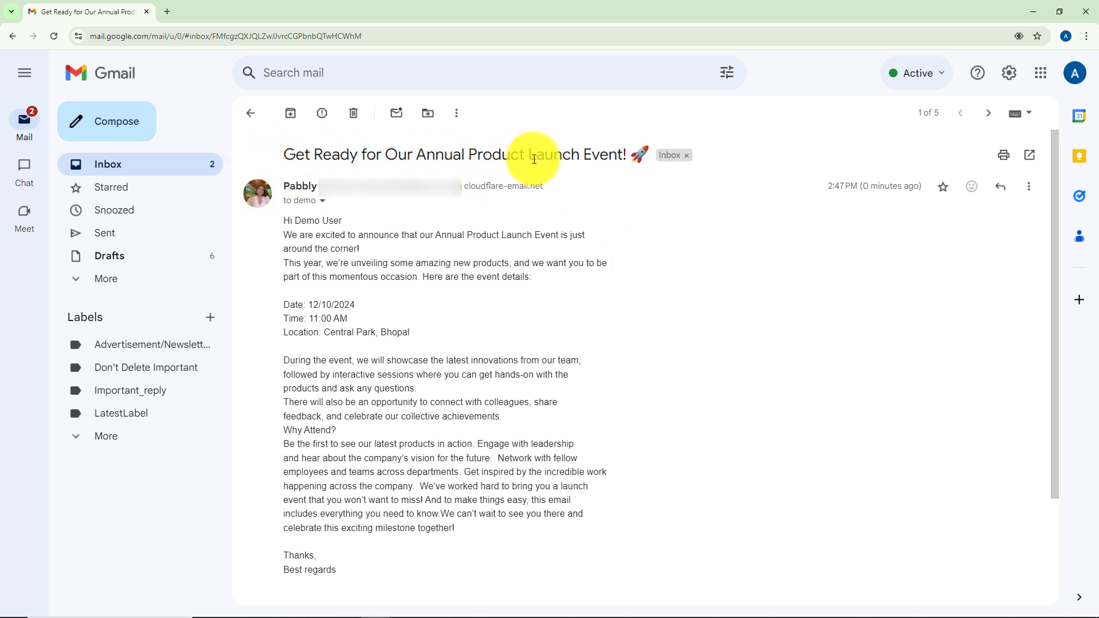
{"action": "scroll", "coordinate": [449, 277], "scroll_direction": "down", "scroll_amount": 1}
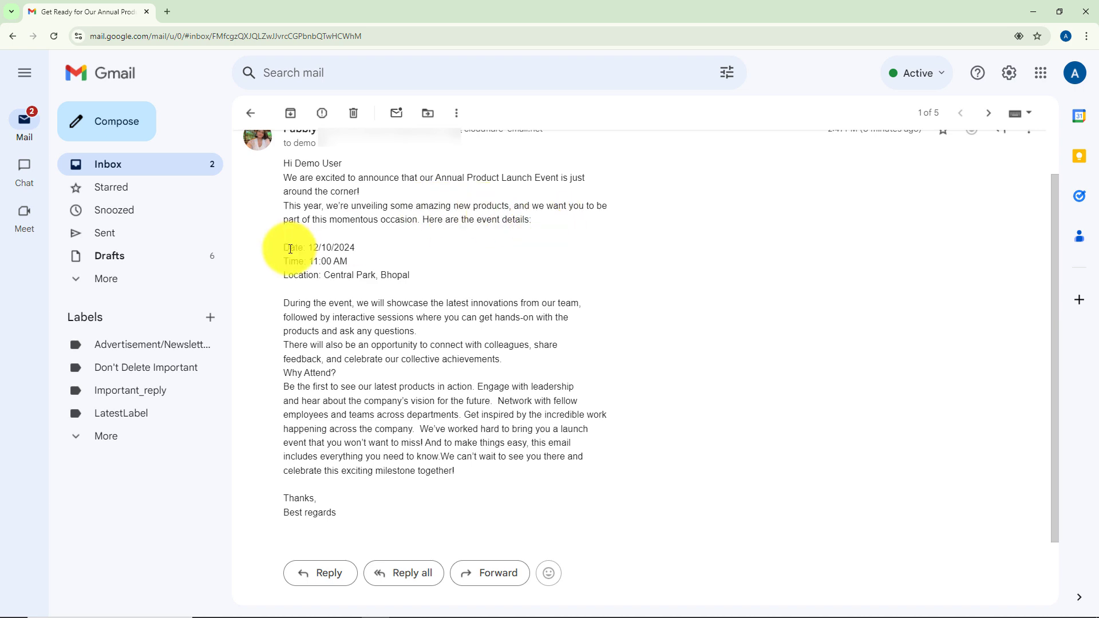
{"action": "left_click_drag", "start_coordinate": [276, 247], "coordinate": [434, 292]}
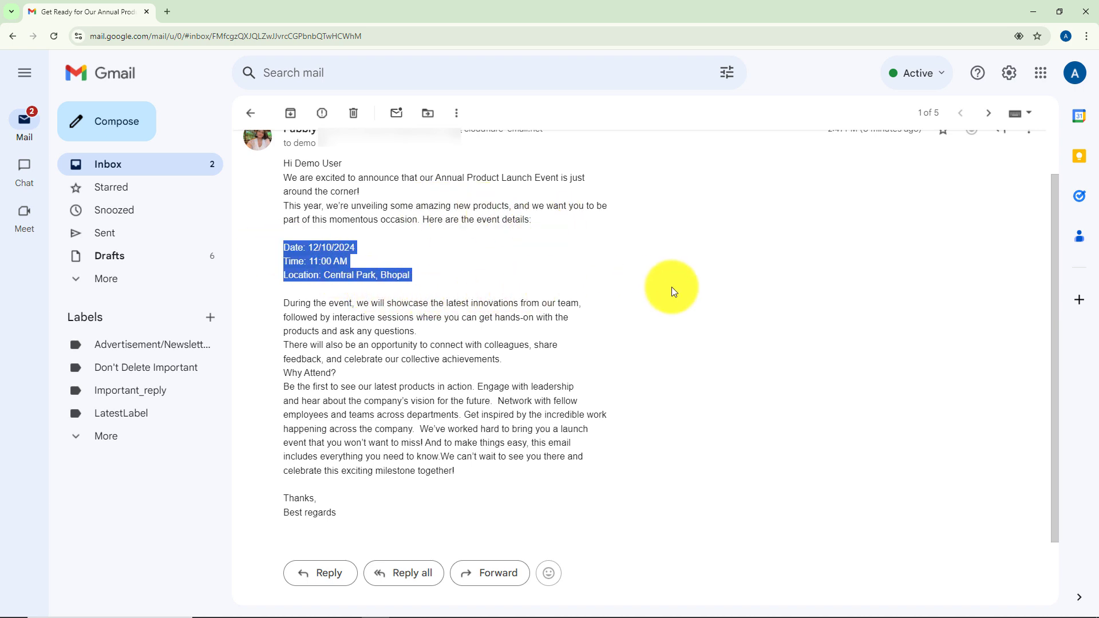
Examine the full text of the received invitation email from the greeting down to the closing
{"action": "left_click", "coordinate": [696, 288]}
{"action": "scroll", "coordinate": [722, 337], "scroll_direction": "up", "scroll_amount": 1}
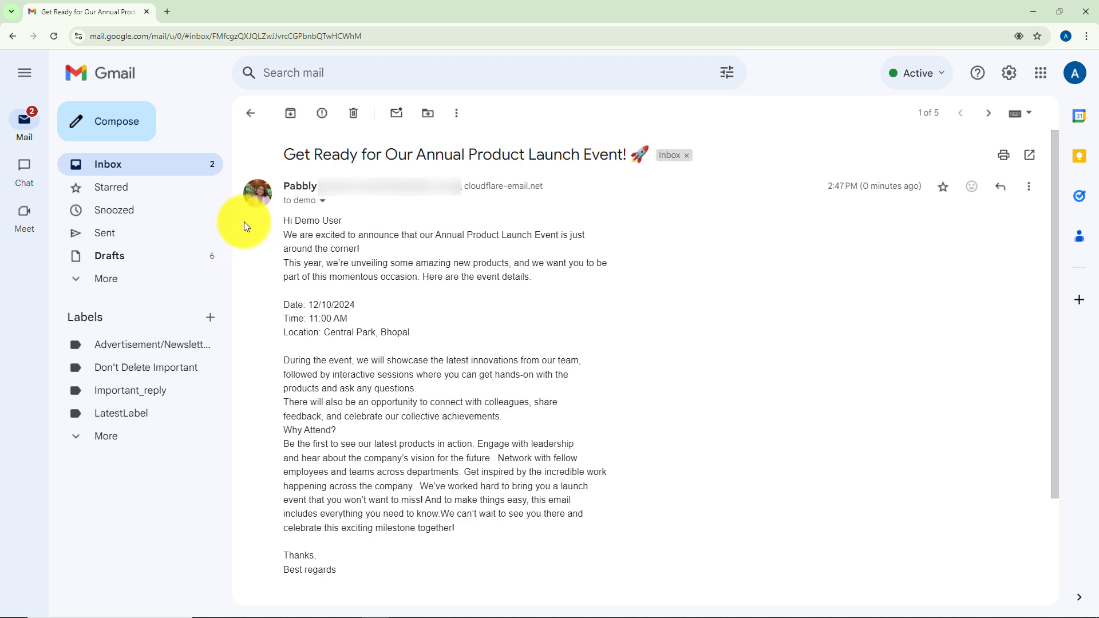
{"action": "left_click_drag", "start_coordinate": [273, 219], "coordinate": [660, 479]}
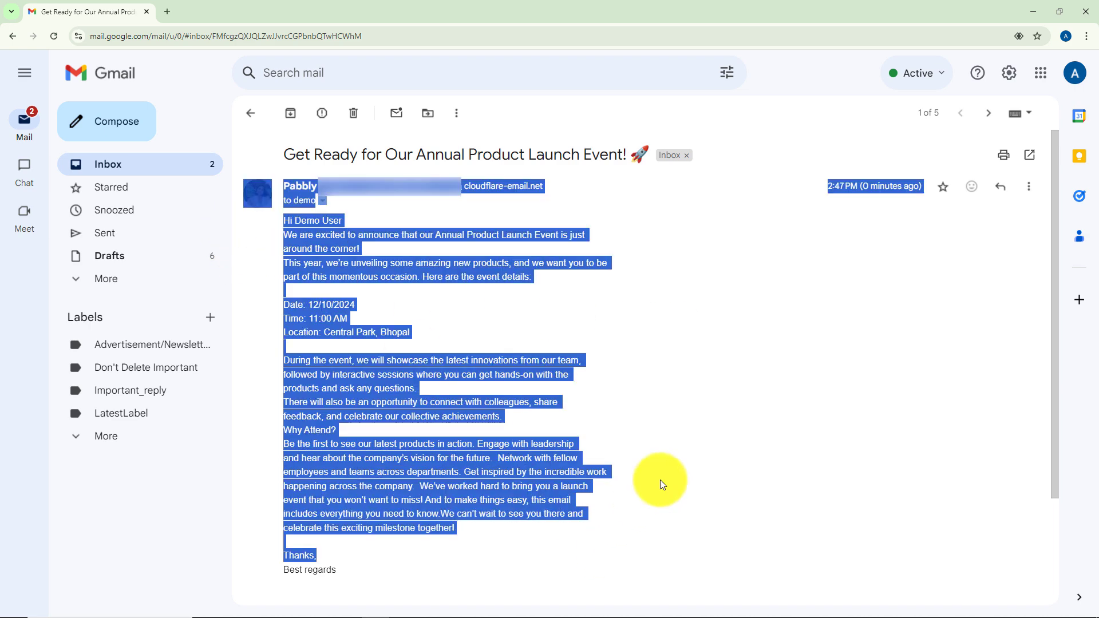
{"action": "left_click", "coordinate": [747, 404]}
Switch back to Pabbly Connect and review the Google Sheets trigger's event, webhook setup and captured row response
{"action": "key", "text": "alt+Tab"}
{"action": "scroll", "coordinate": [884, 240], "scroll_direction": "up", "scroll_amount": 1}
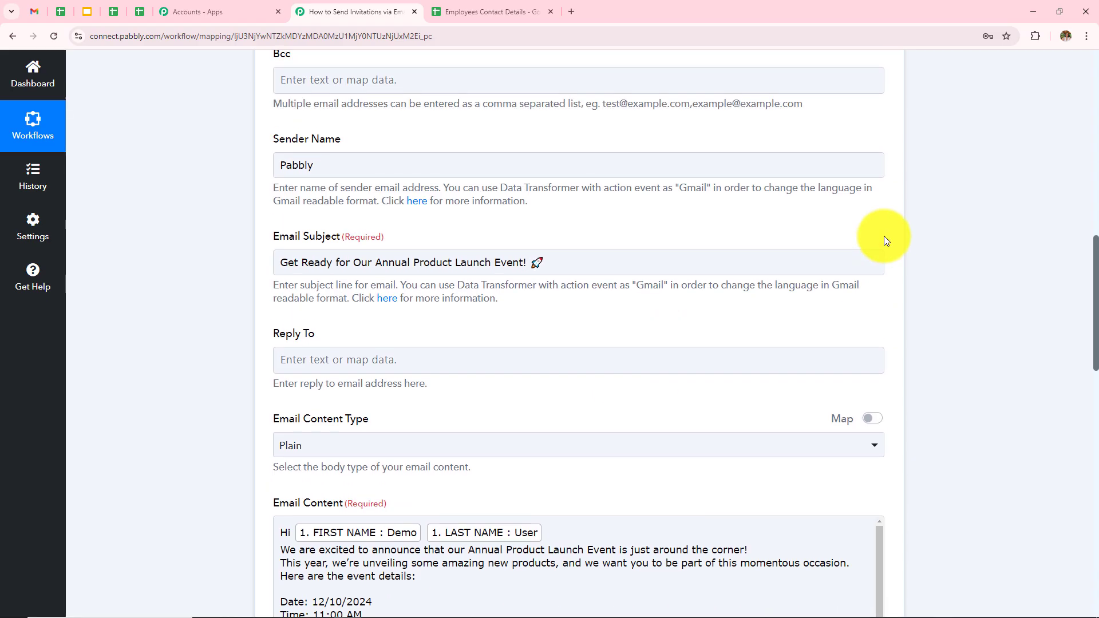
{"action": "scroll", "coordinate": [884, 241], "scroll_direction": "up", "scroll_amount": 12}
{"action": "left_click", "coordinate": [623, 378]}
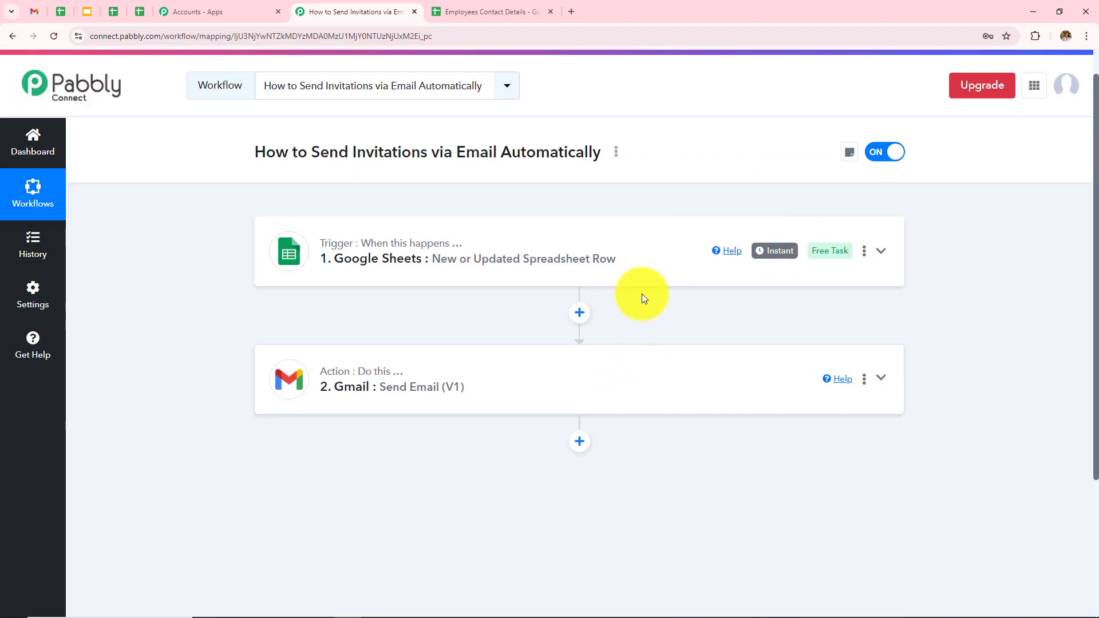
{"action": "left_click", "coordinate": [624, 258]}
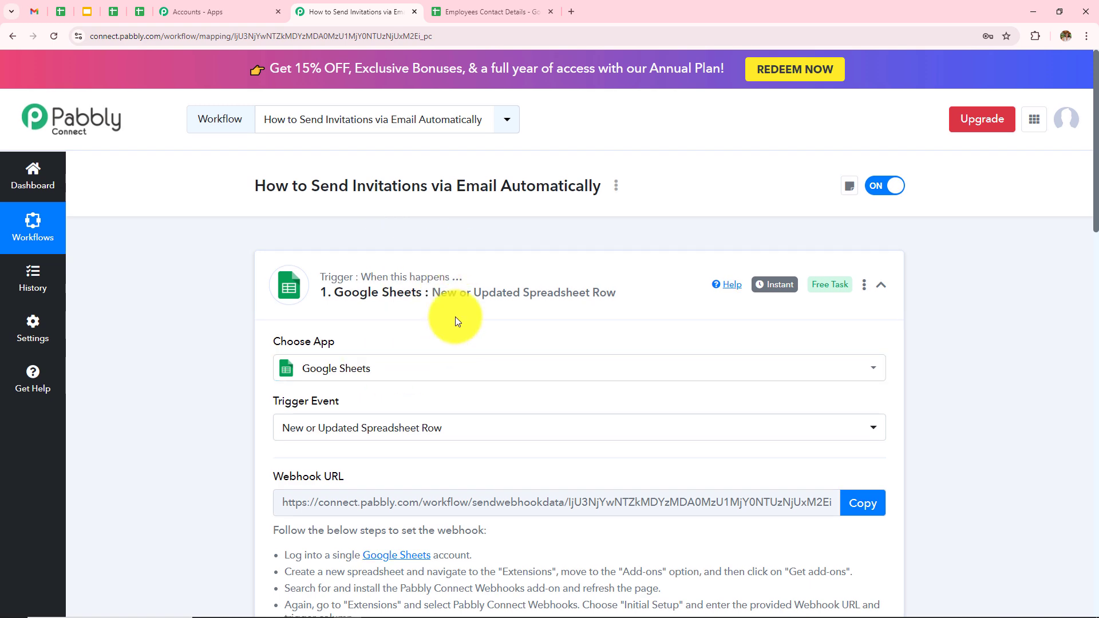
{"action": "scroll", "coordinate": [530, 332], "scroll_direction": "down", "scroll_amount": 3}
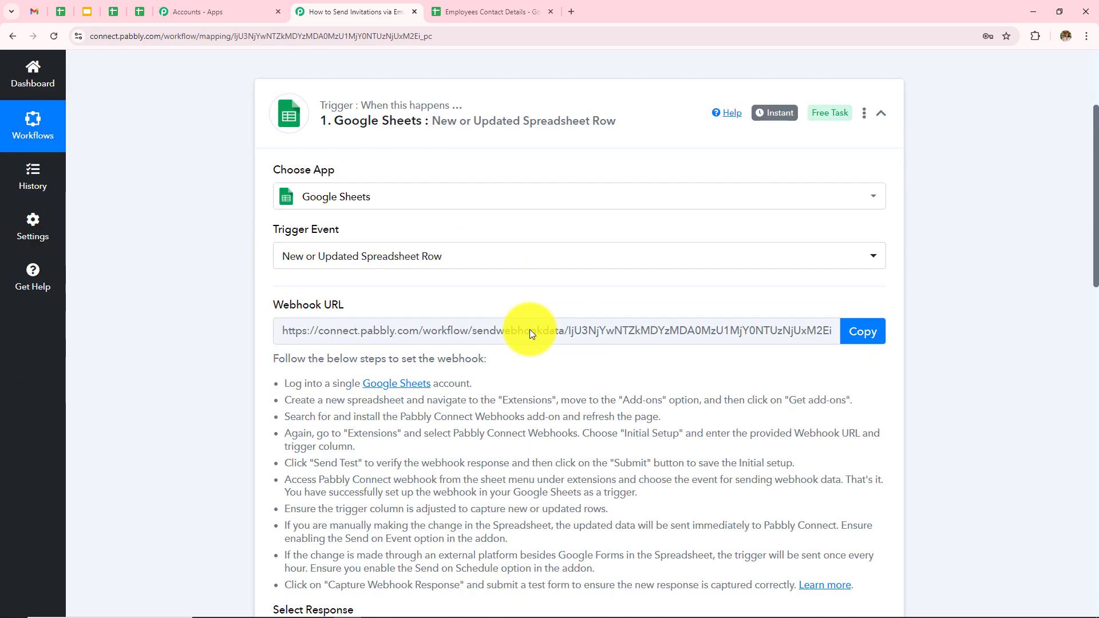
{"action": "scroll", "coordinate": [561, 252], "scroll_direction": "down", "scroll_amount": 3}
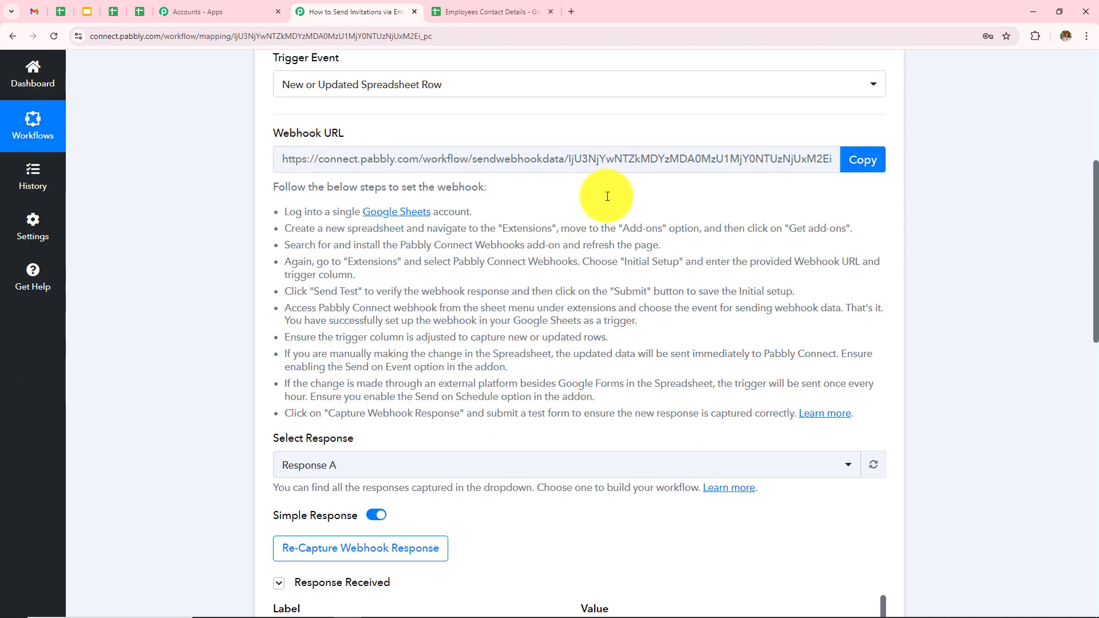
{"action": "scroll", "coordinate": [607, 197], "scroll_direction": "down", "scroll_amount": 7}
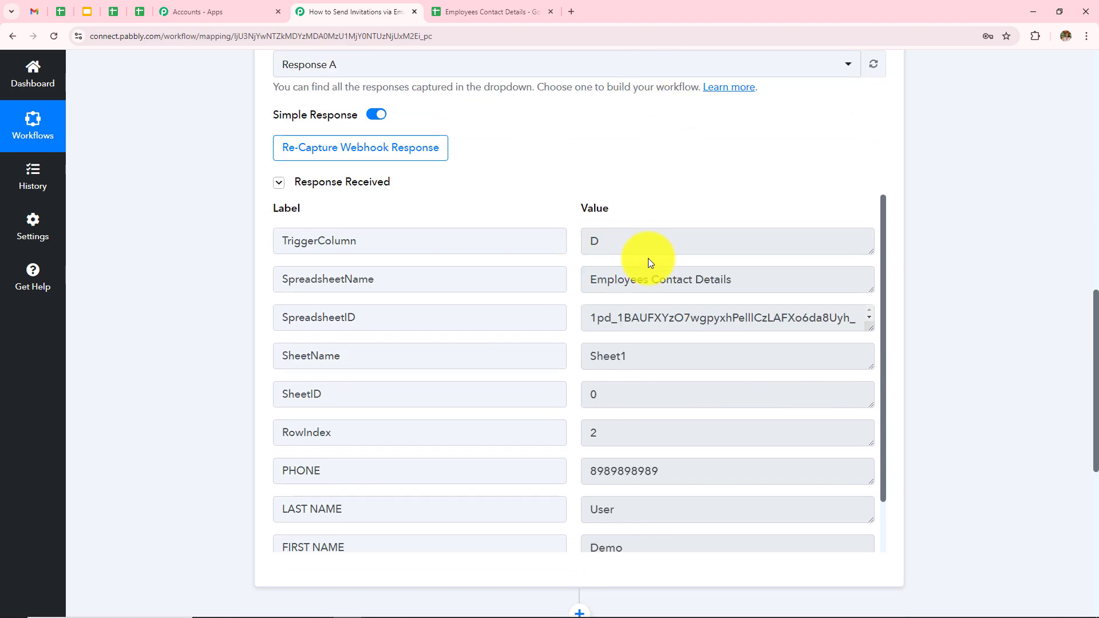
{"action": "scroll", "coordinate": [687, 321], "scroll_direction": "down", "scroll_amount": 1}
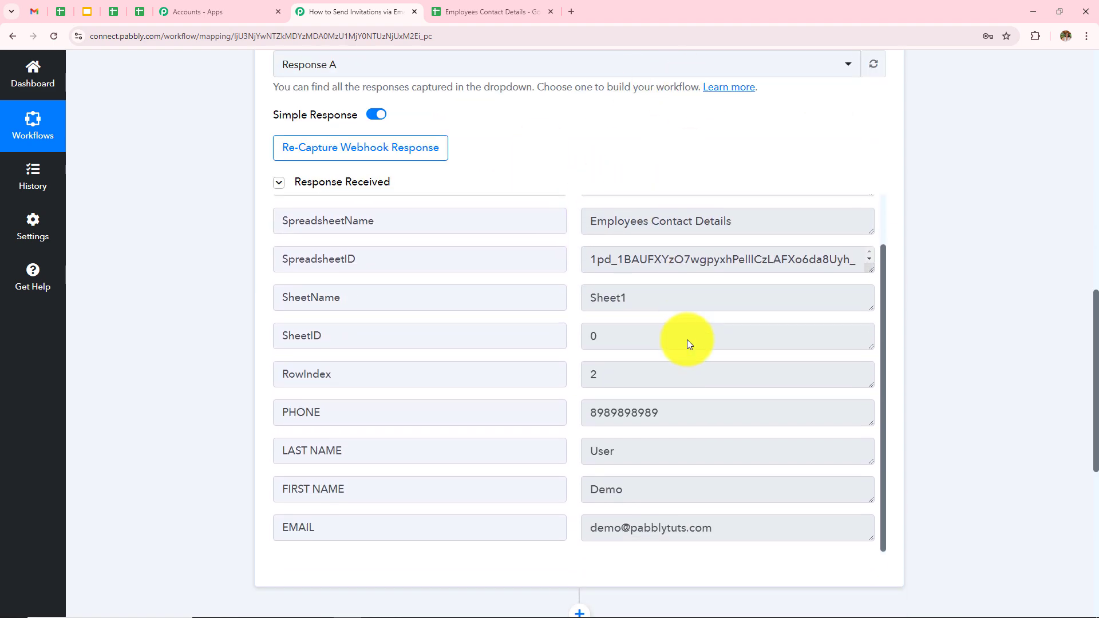
{"action": "scroll", "coordinate": [689, 343], "scroll_direction": "down", "scroll_amount": 3}
{"action": "scroll", "coordinate": [686, 340], "scroll_direction": "down", "scroll_amount": 4}
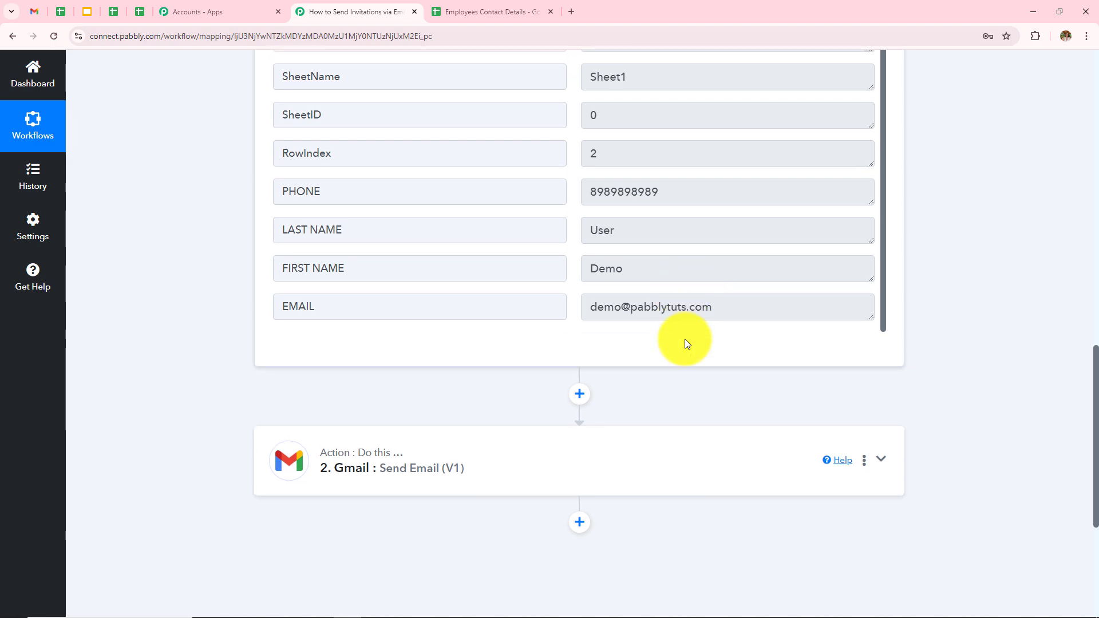
Expand the Gmail Send Email (V1) action and review its recipient, sender name, subject, email content and attachment fields
{"action": "left_click", "coordinate": [549, 293]}
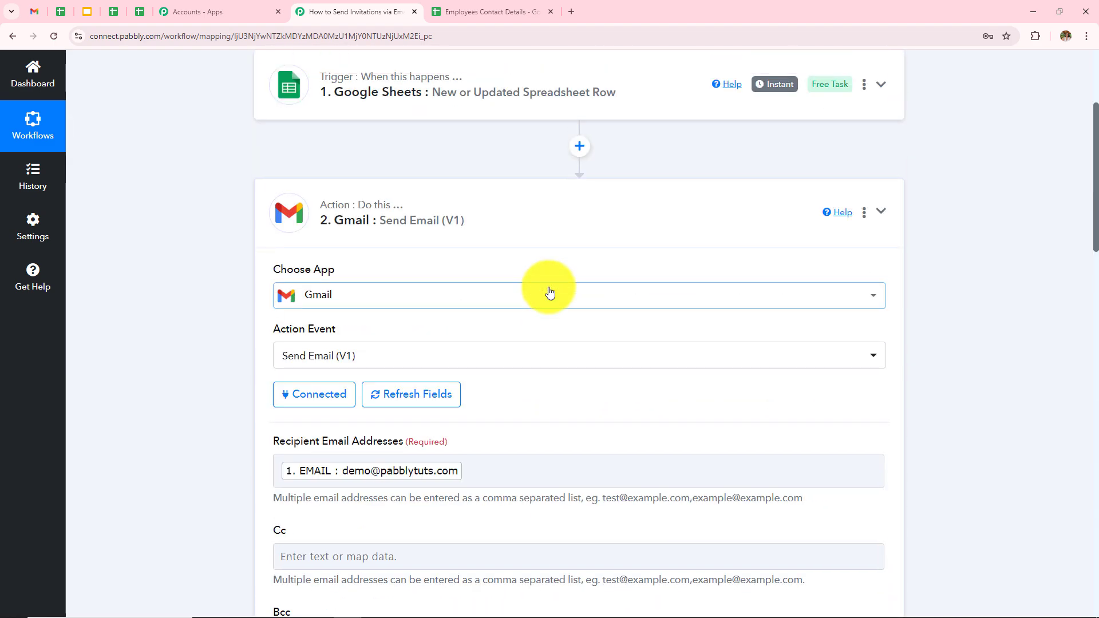
{"action": "scroll", "coordinate": [549, 292], "scroll_direction": "down", "scroll_amount": 3}
{"action": "scroll", "coordinate": [549, 292], "scroll_direction": "up", "scroll_amount": 2}
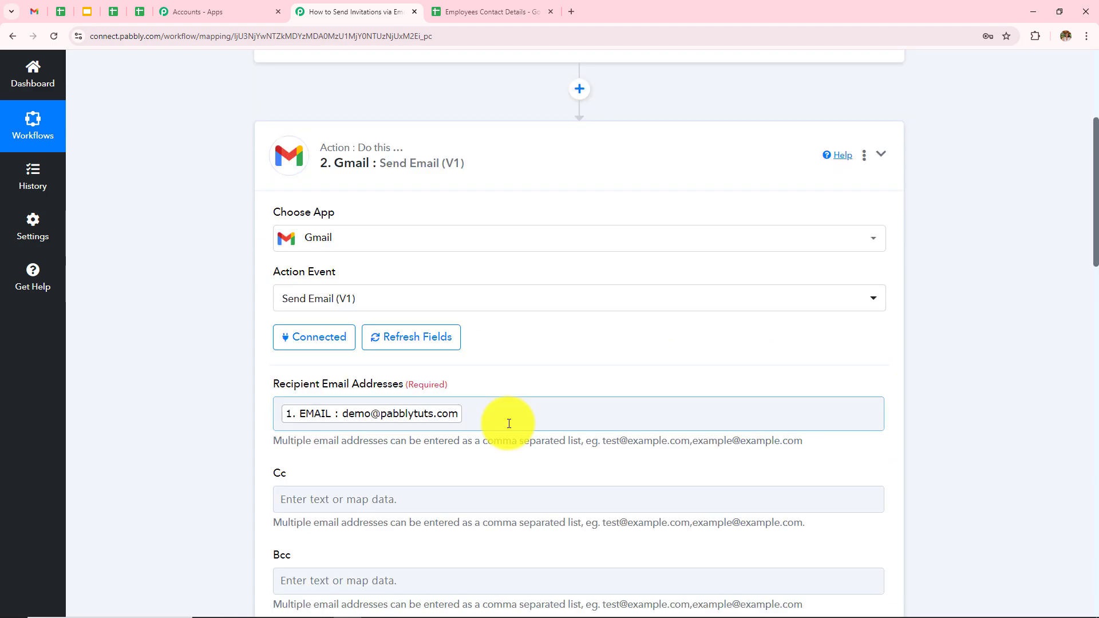
{"action": "scroll", "coordinate": [600, 379], "scroll_direction": "down", "scroll_amount": 9}
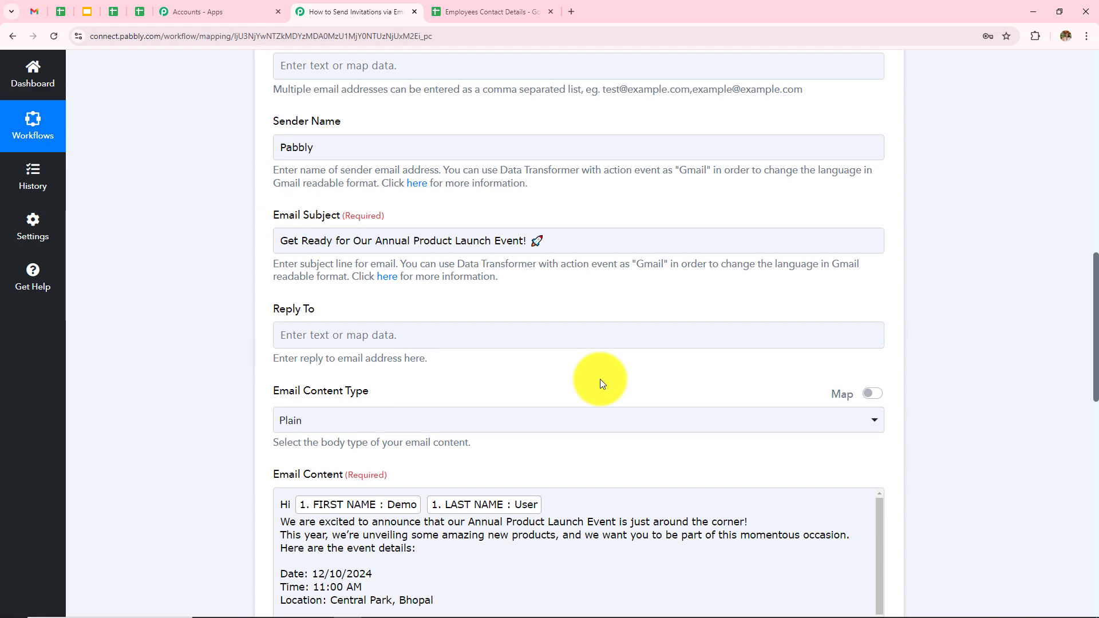
{"action": "scroll", "coordinate": [441, 400], "scroll_direction": "down", "scroll_amount": 3}
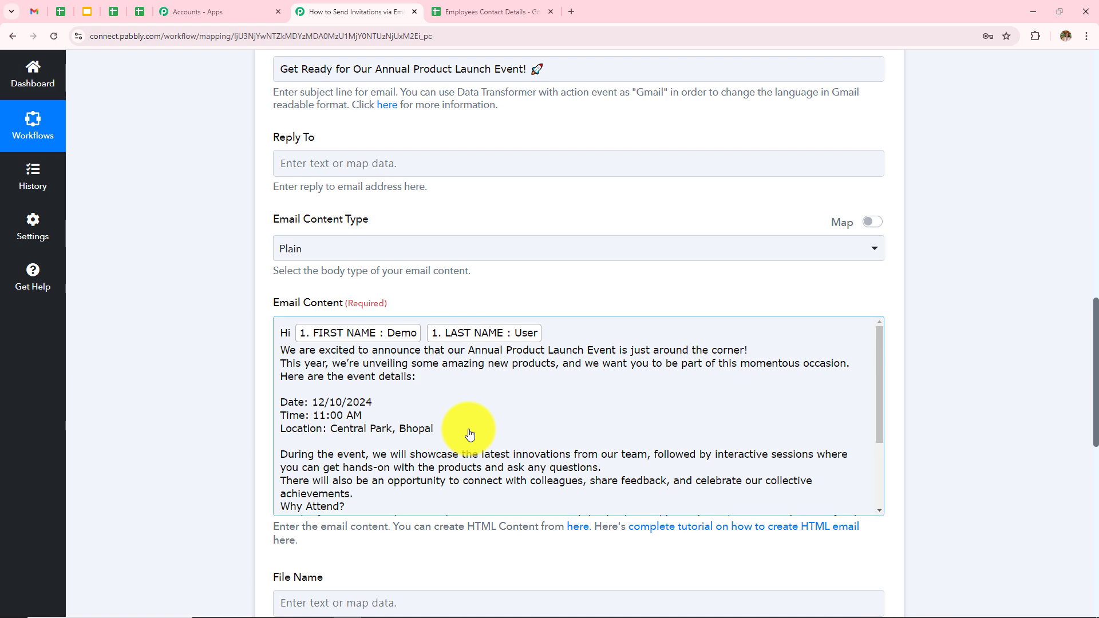
{"action": "scroll", "coordinate": [469, 433], "scroll_direction": "down", "scroll_amount": 3}
{"action": "scroll", "coordinate": [633, 299], "scroll_direction": "down", "scroll_amount": 5}
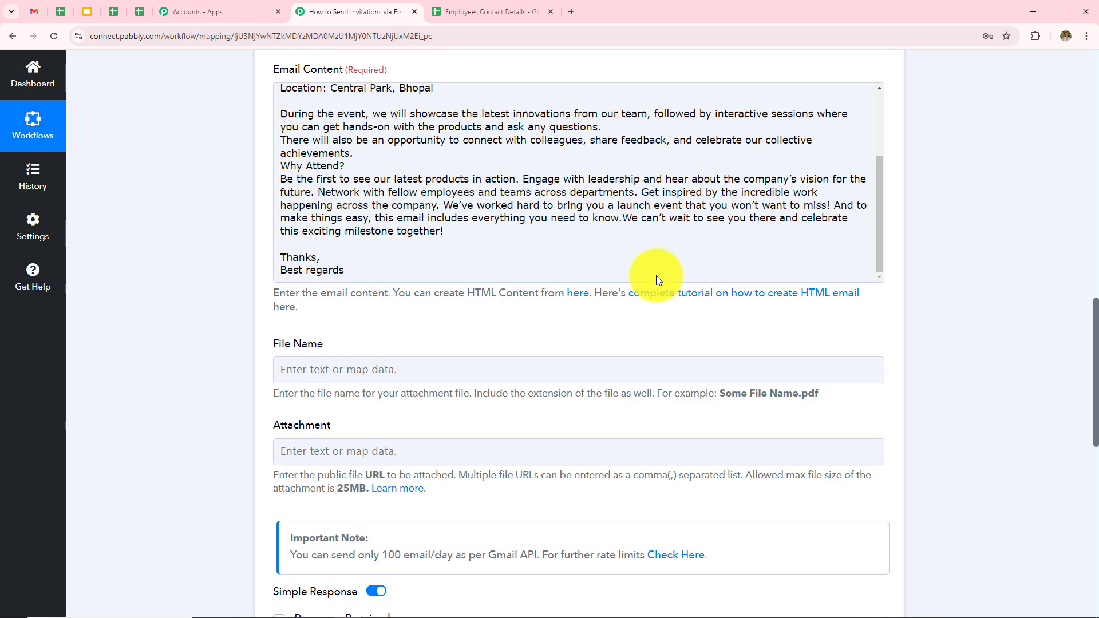
{"action": "scroll", "coordinate": [465, 464], "scroll_direction": "down", "scroll_amount": 4}
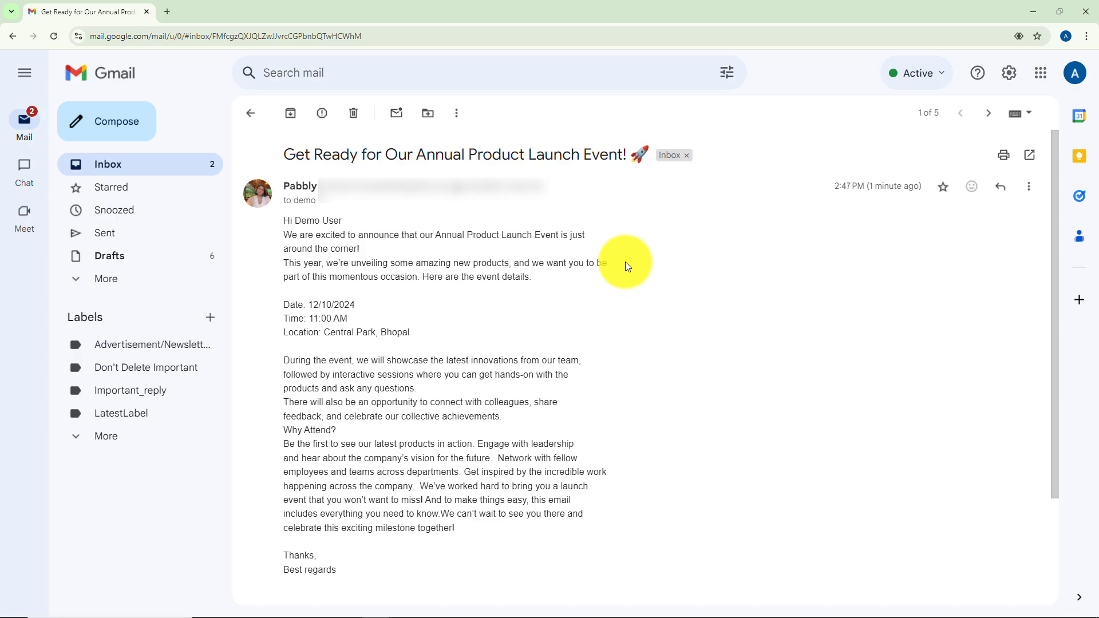